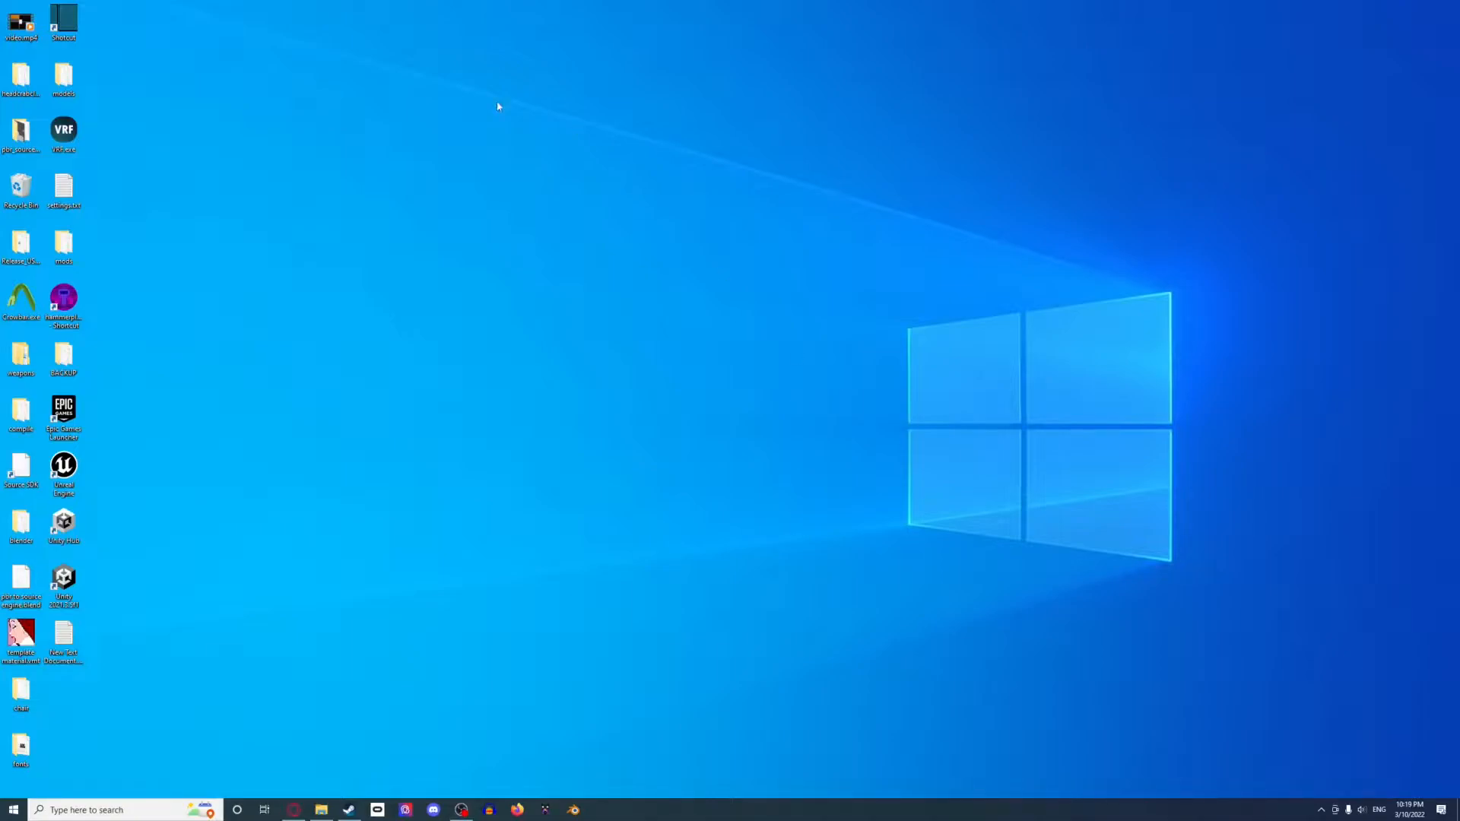
# Start the Mapbase Compile Tools download on ModDB and move to the Multi-Tool page
pyautogui.click(294, 809)
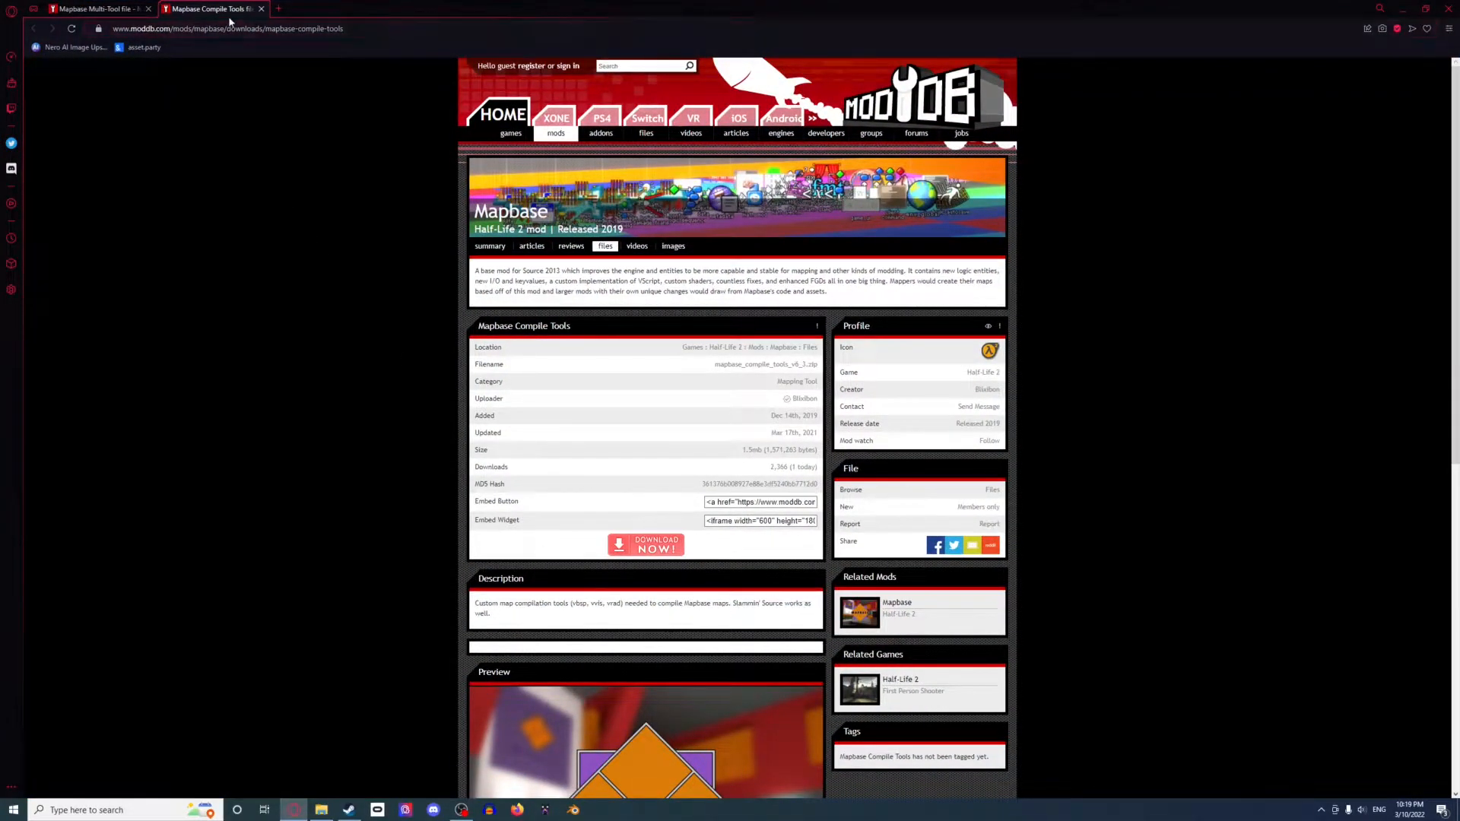
pyautogui.click(643, 555)
pyautogui.click(92, 10)
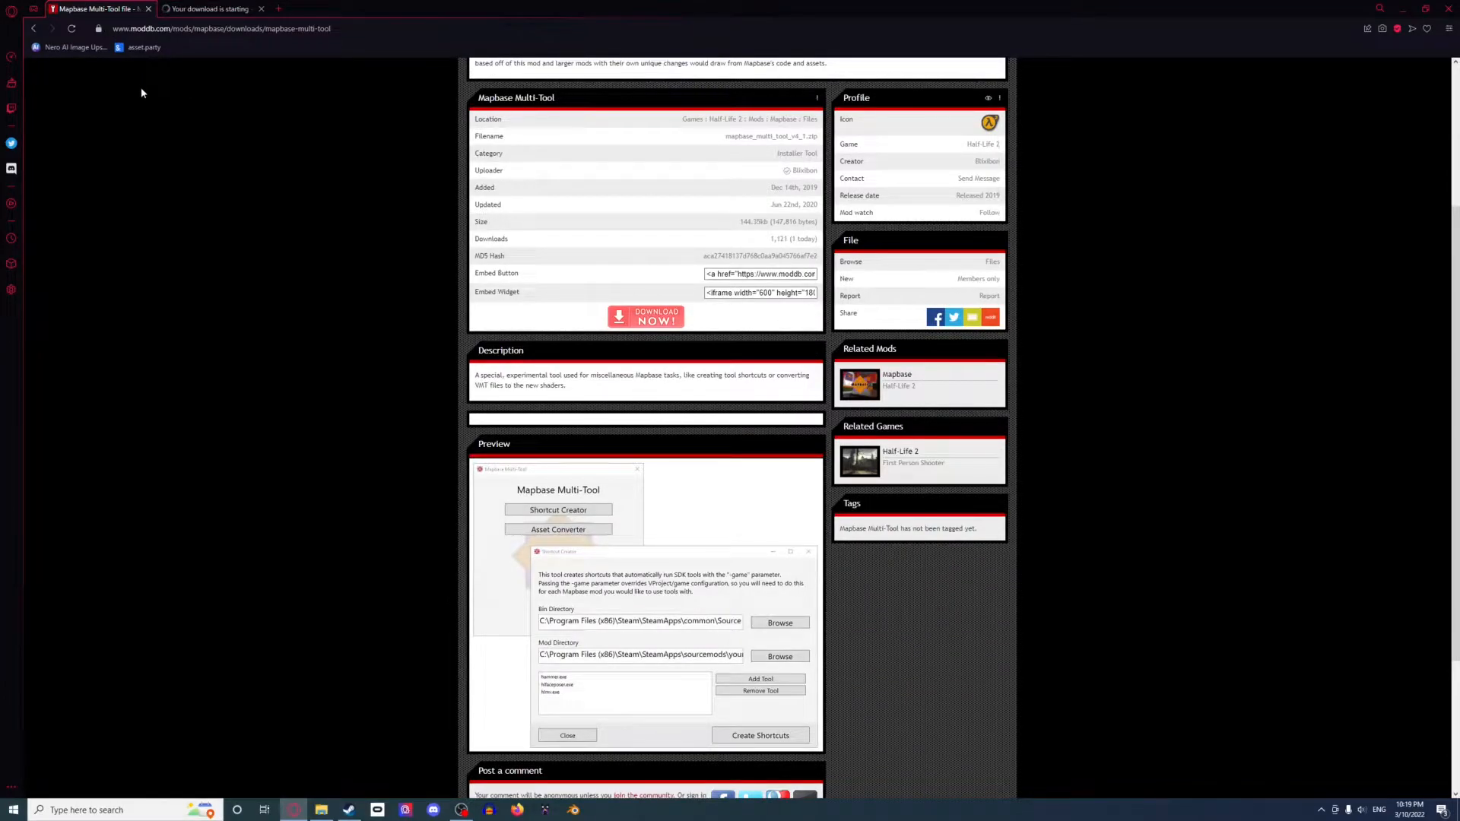
pyautogui.scroll(1, 648, 317)
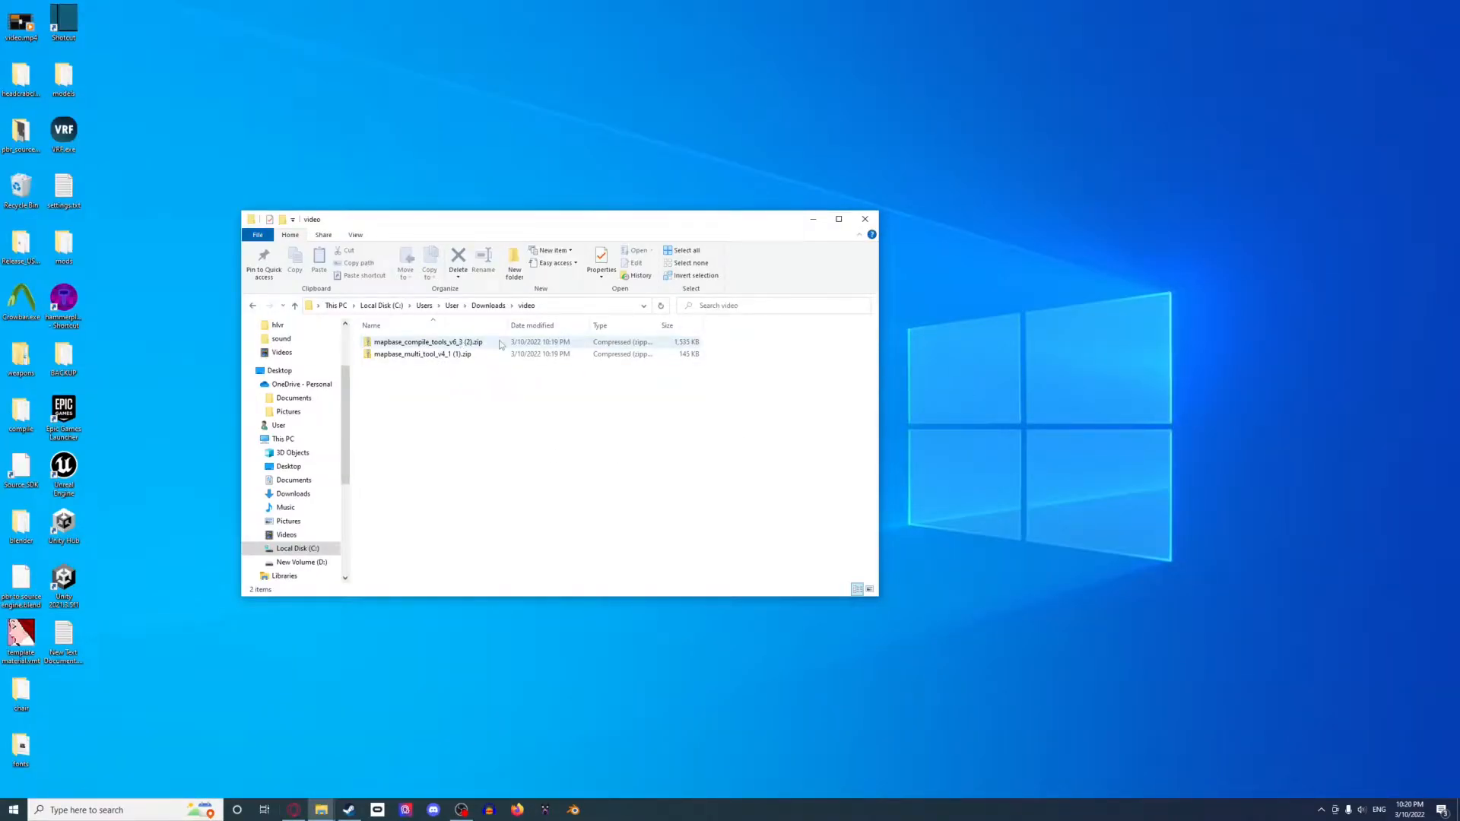
# Copy vbsp.exe through vvis_dll.dll from the compile tools archive into EntropyZero2\bin, replacing the existing files
pyautogui.doubleClick(433, 344)
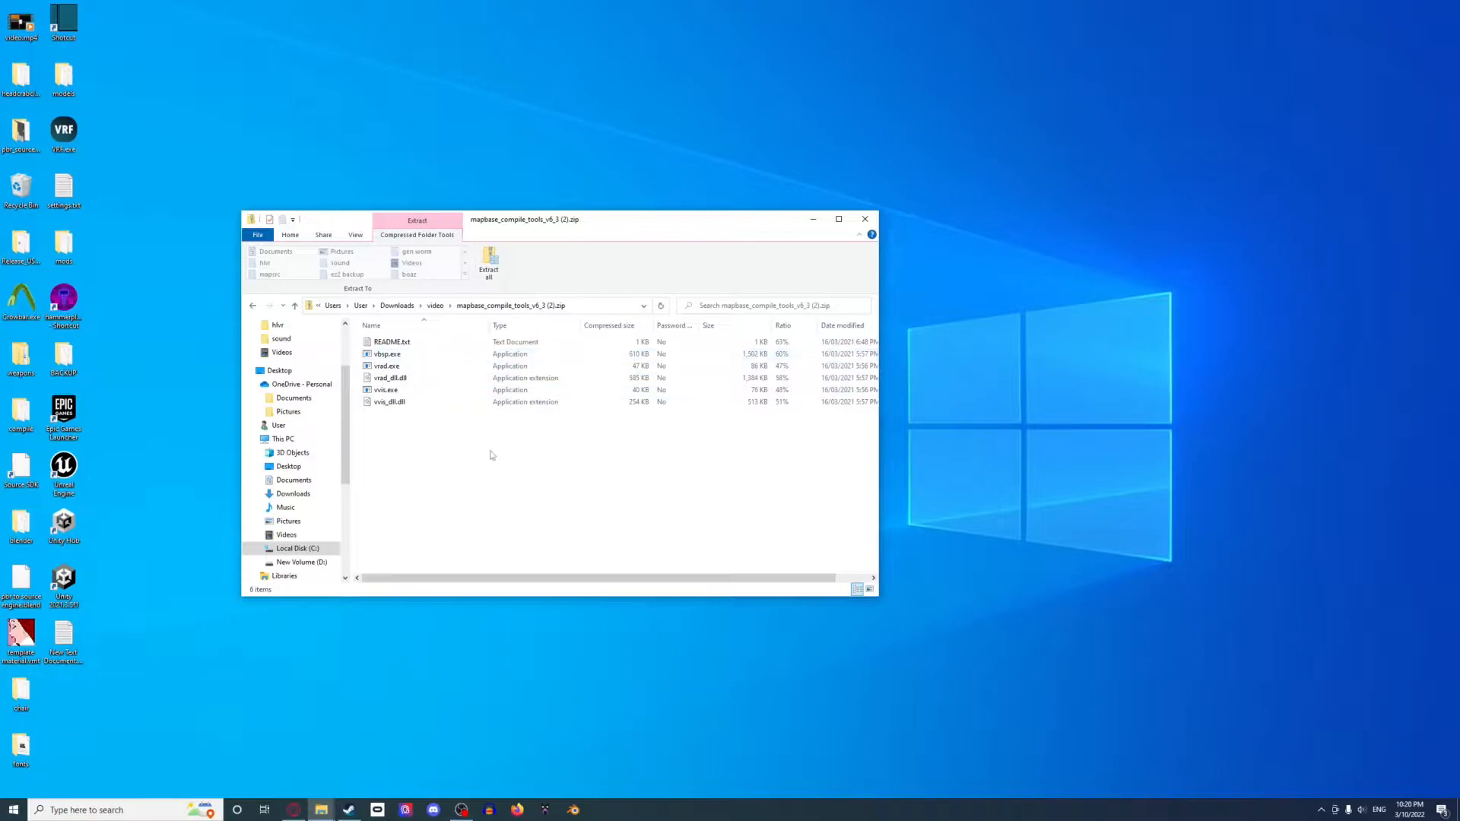
pyautogui.moveTo(518, 445); pyautogui.dragTo(391, 350)
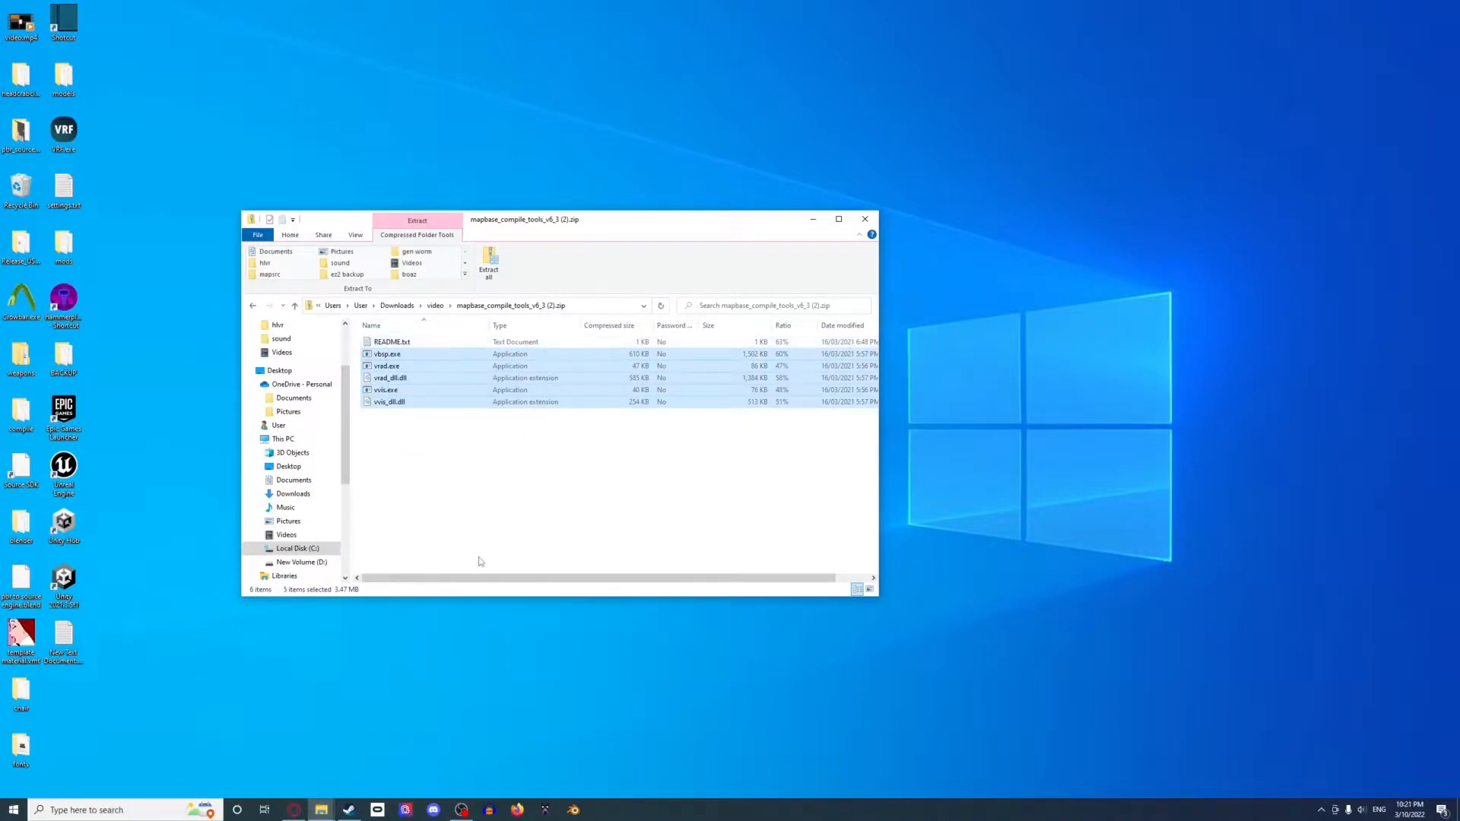
pyautogui.moveTo(320, 810)
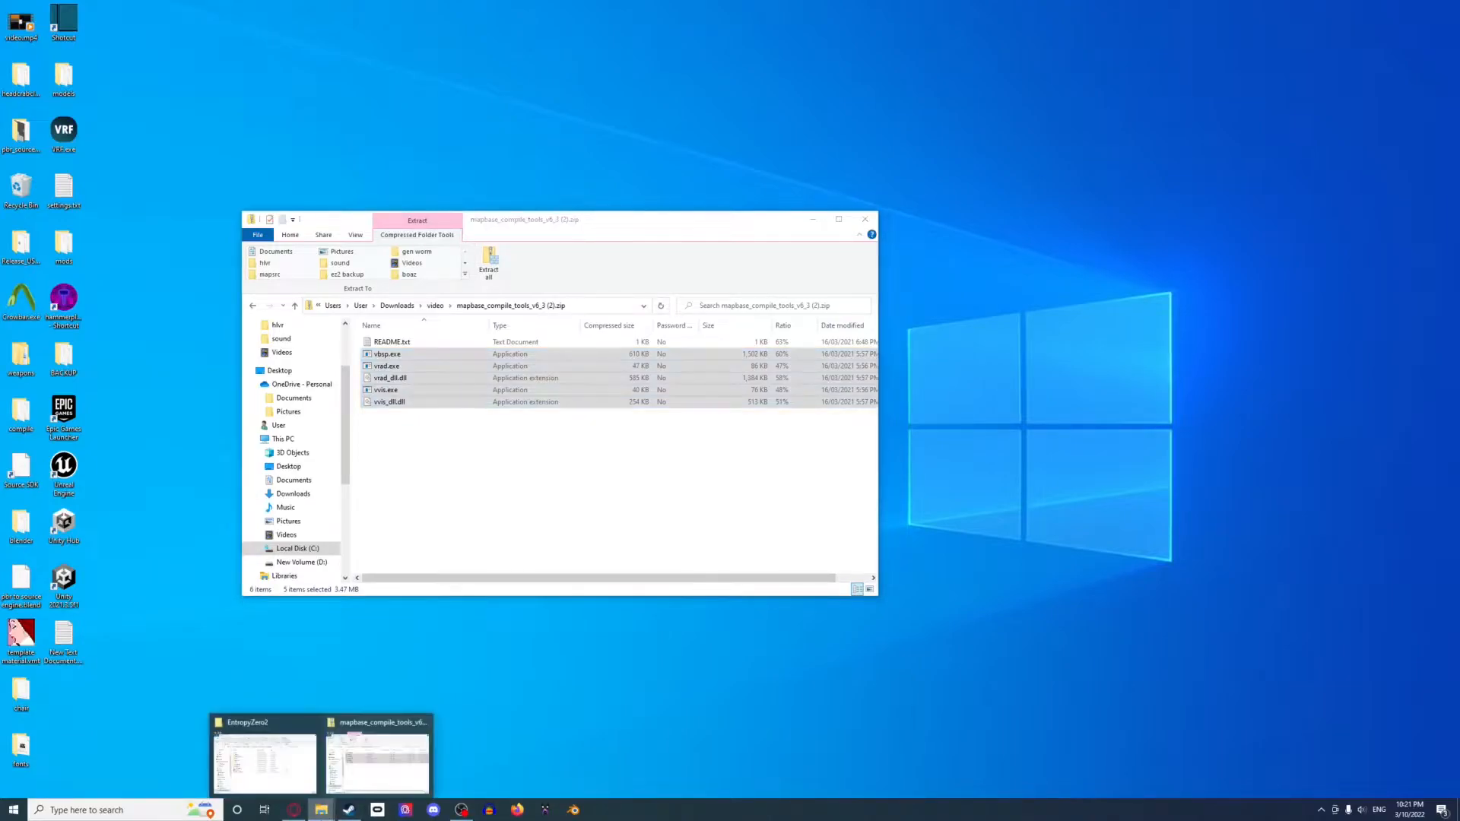
pyautogui.click(382, 759)
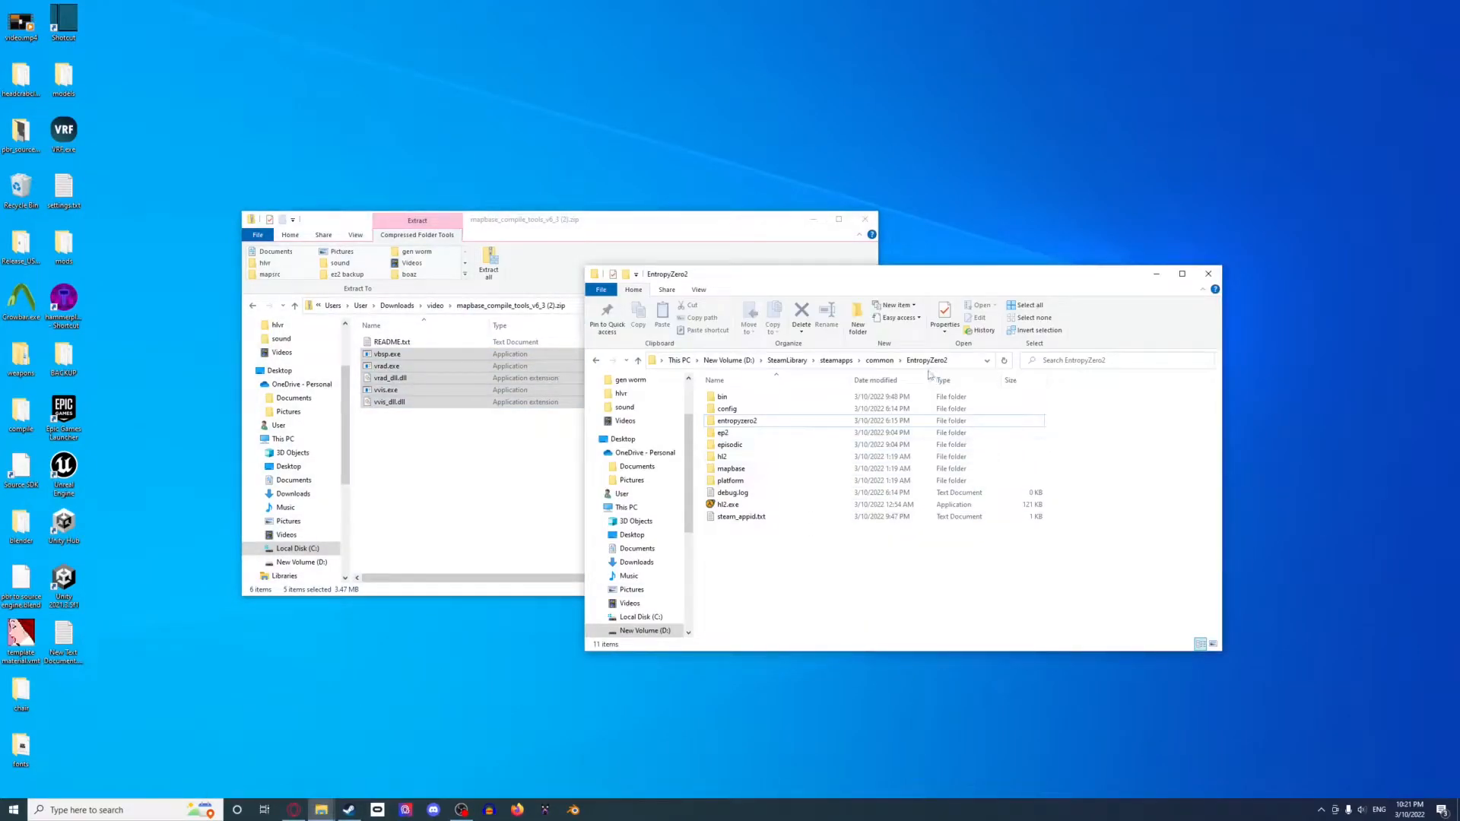
pyautogui.doubleClick(765, 397)
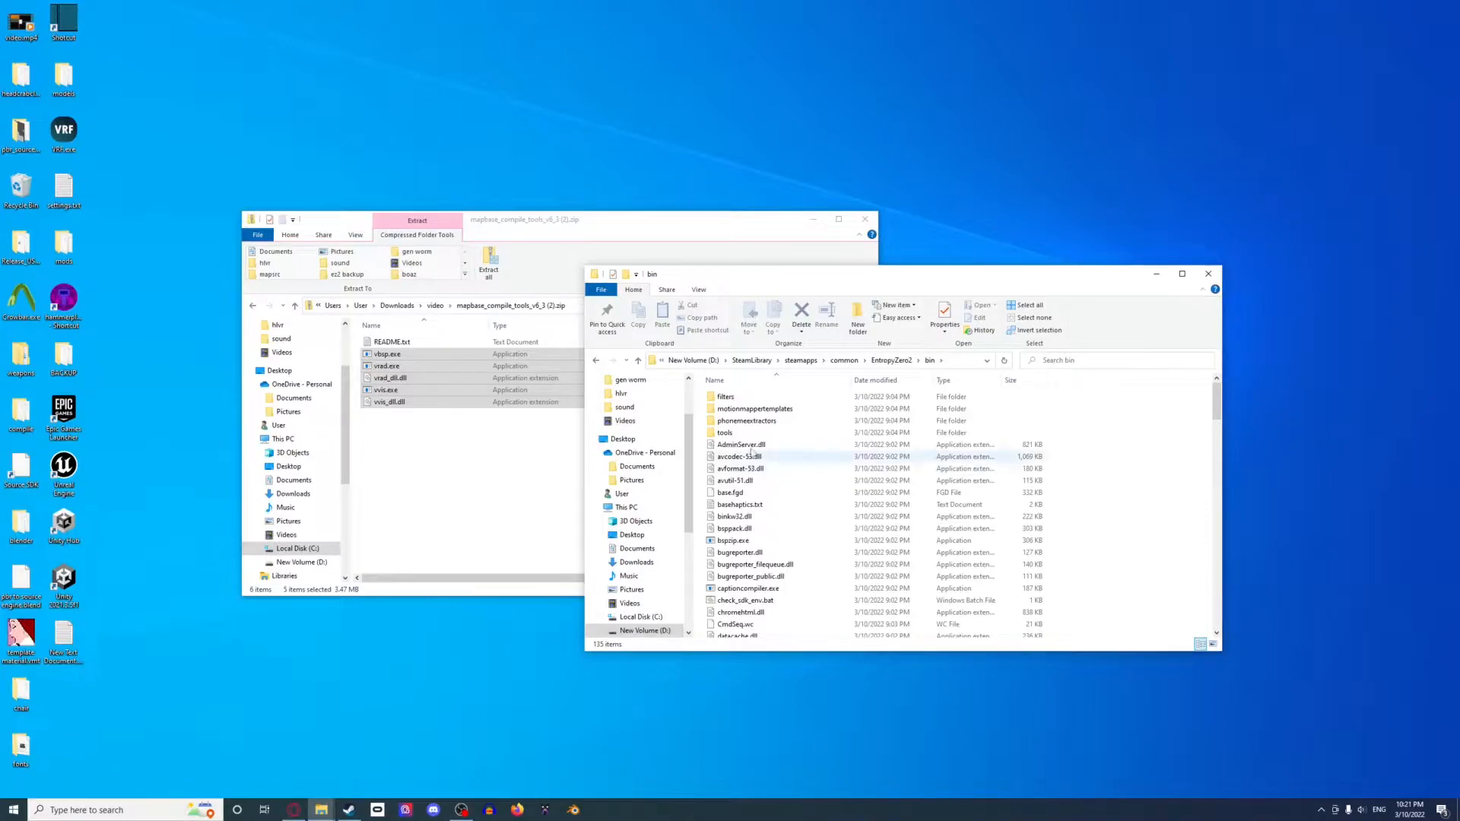
pyautogui.click(490, 428)
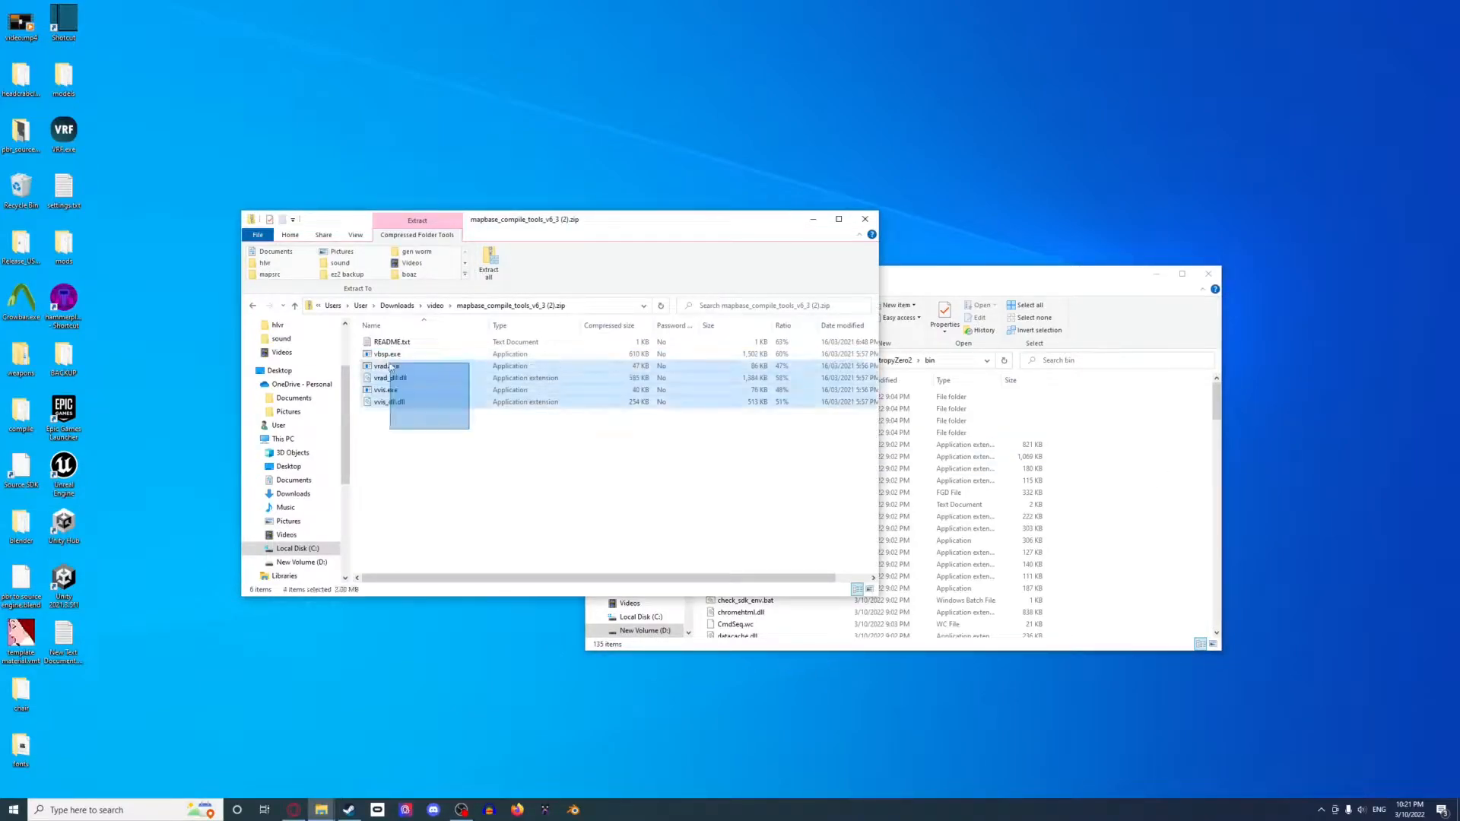
pyautogui.moveTo(448, 420); pyautogui.dragTo(389, 357)
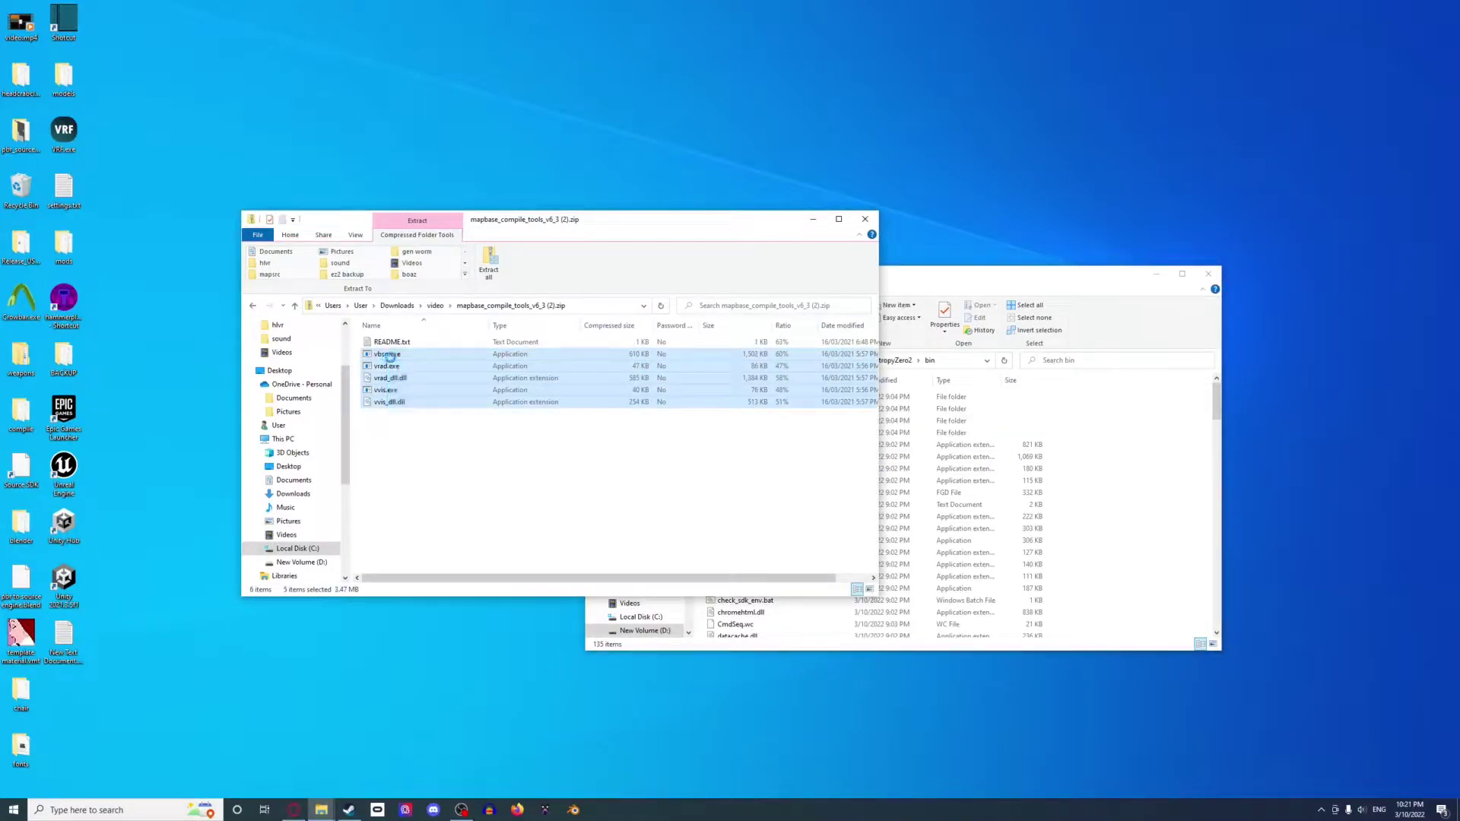
pyautogui.click(1214, 521)
pyautogui.hotkey('ctrl', 'v')
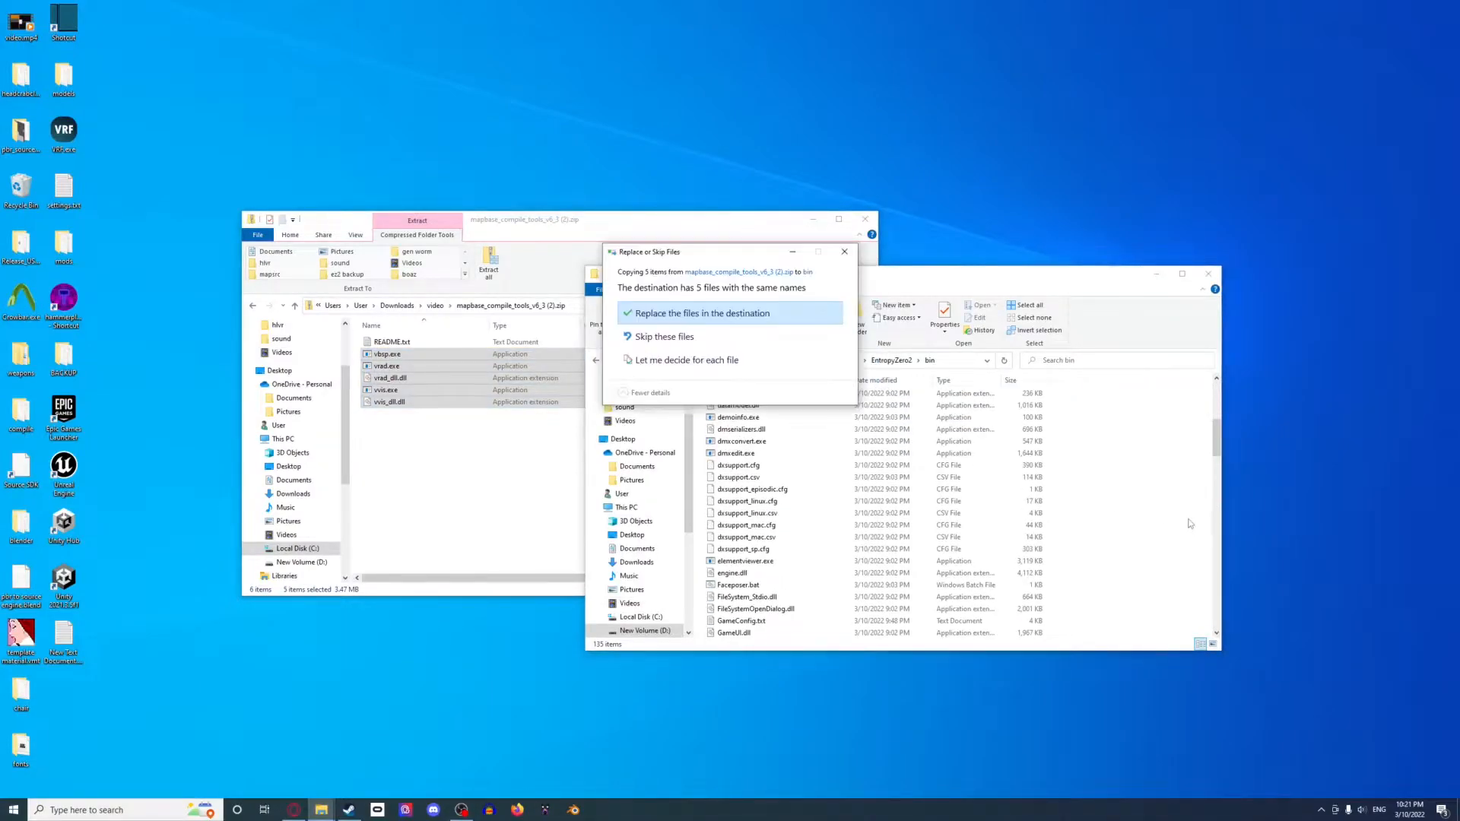
pyautogui.click(787, 315)
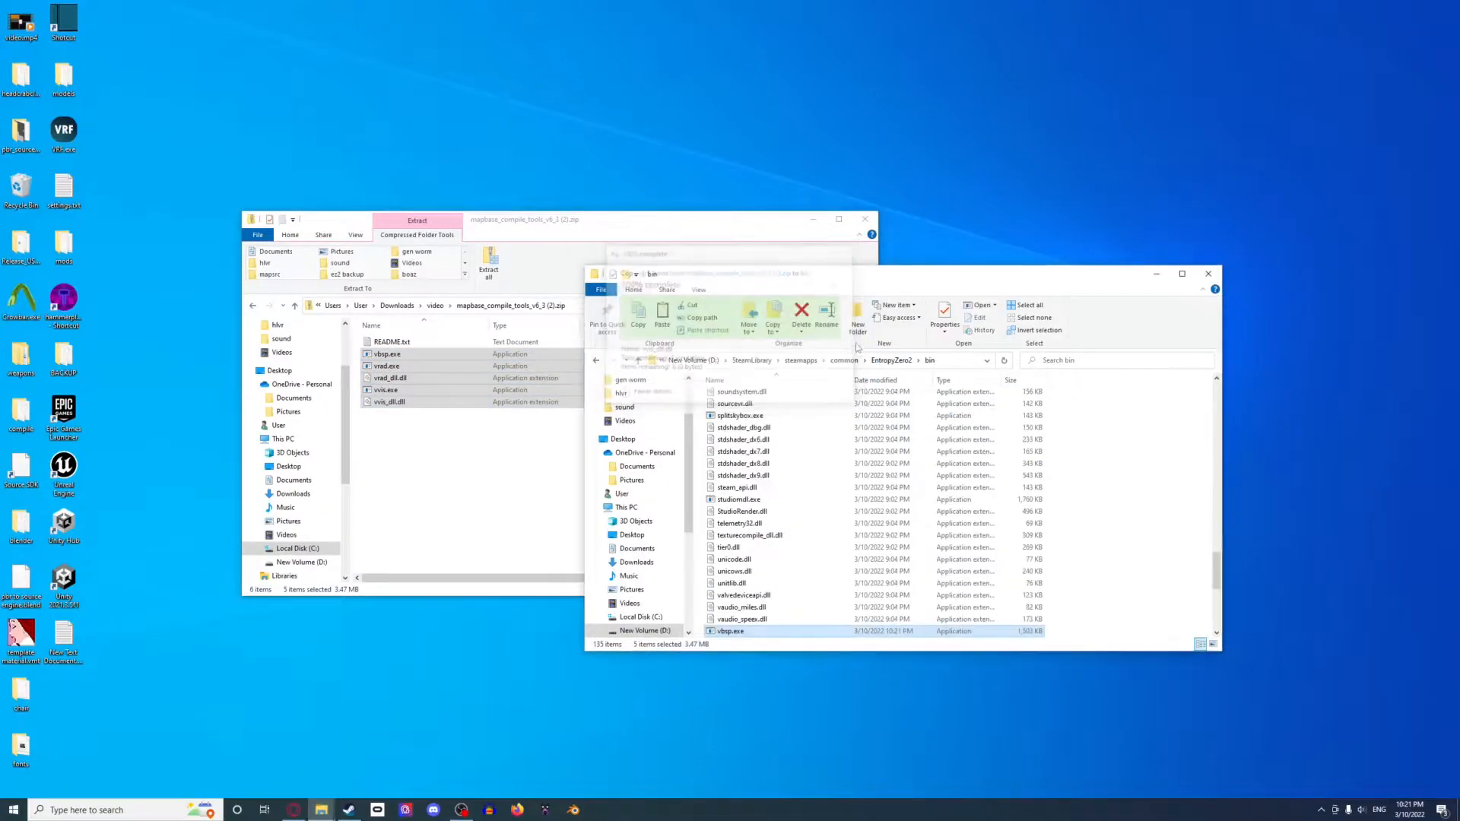
pyautogui.scroll(-2, 895, 483)
pyautogui.scroll(-3, 895, 481)
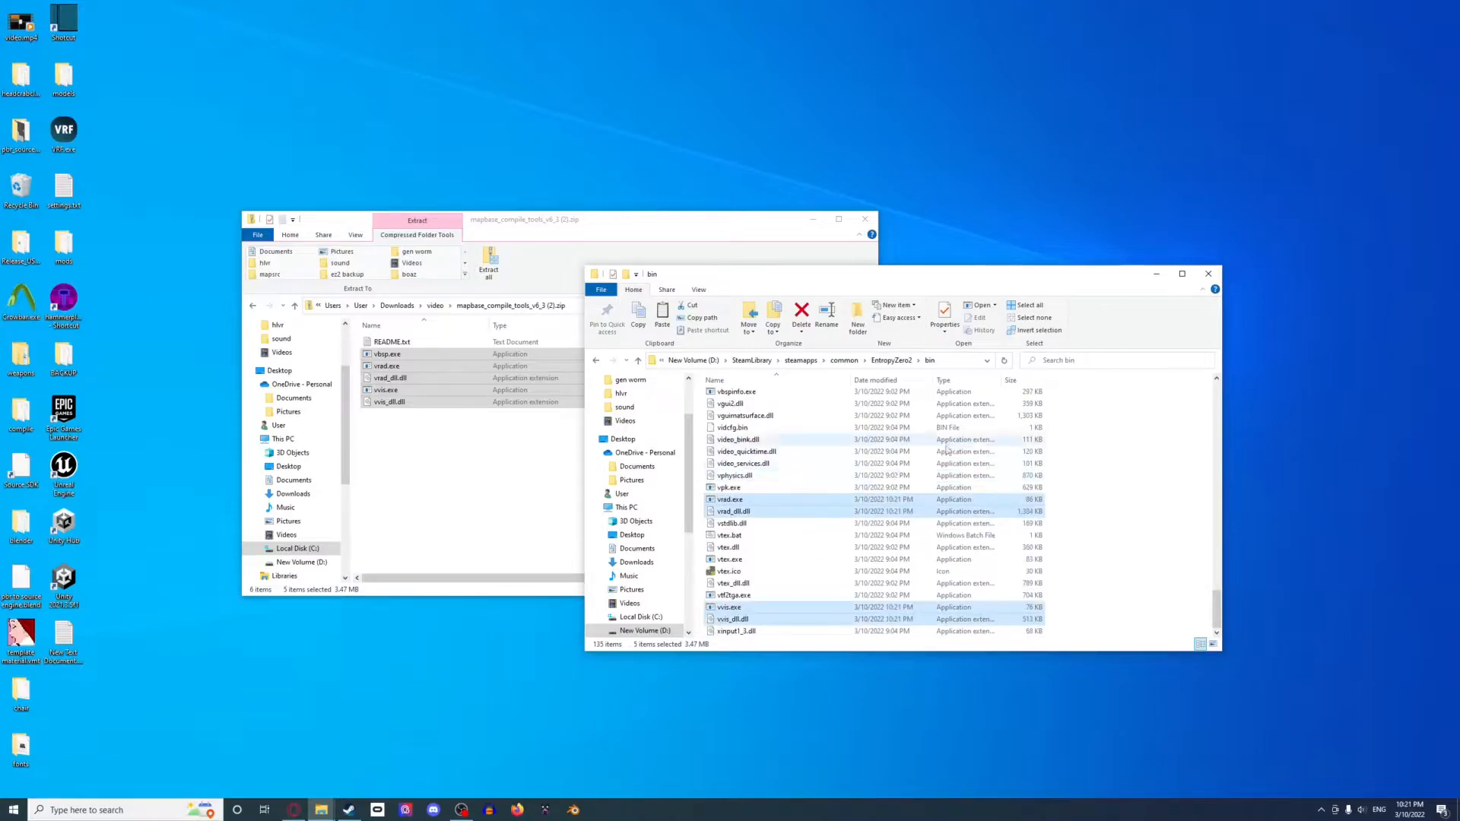
pyautogui.scroll(5, 894, 482)
pyautogui.scroll(5, 925, 457)
pyautogui.scroll(5, 950, 430)
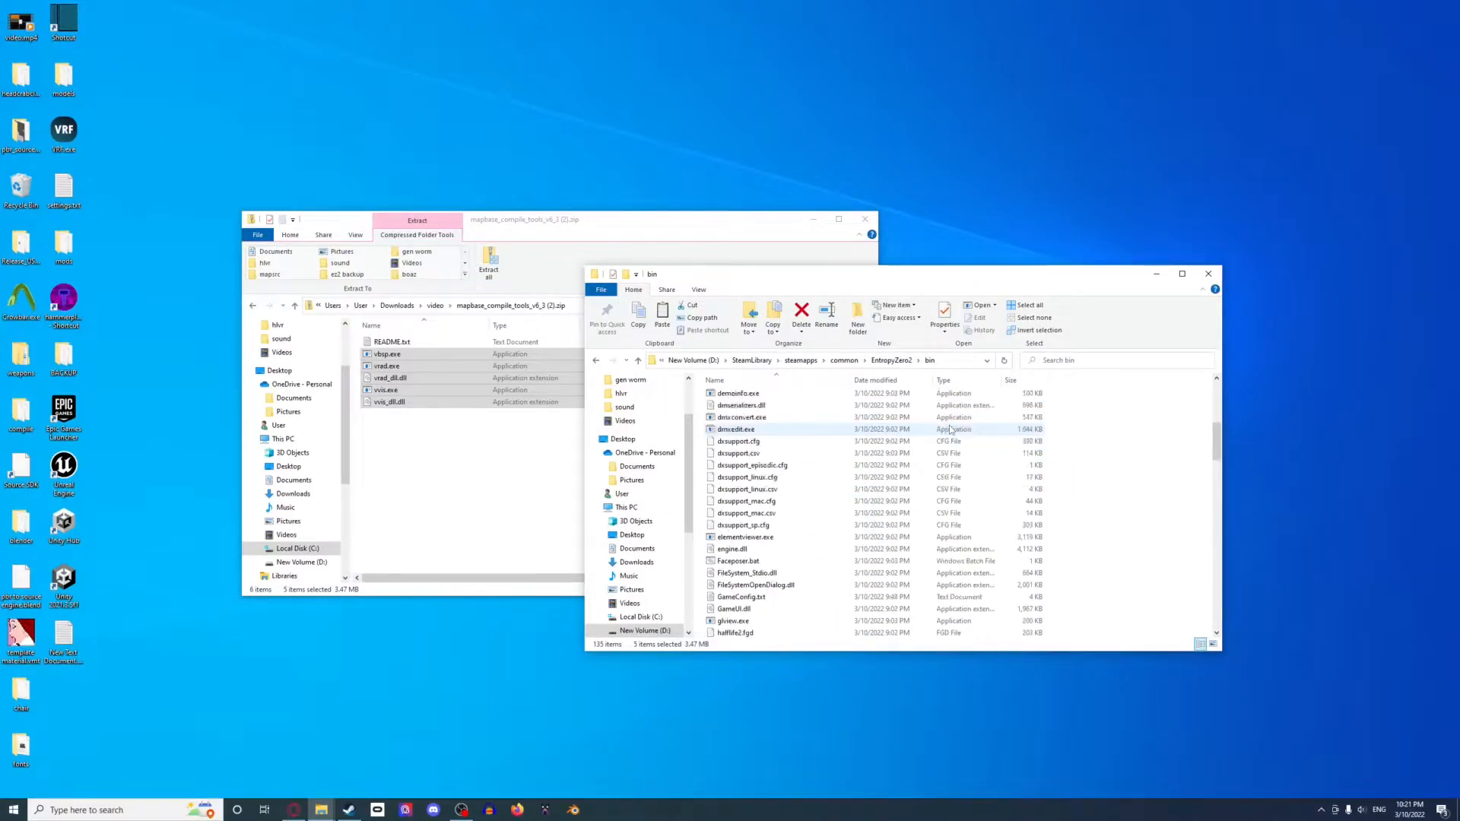
pyautogui.scroll(10, 951, 430)
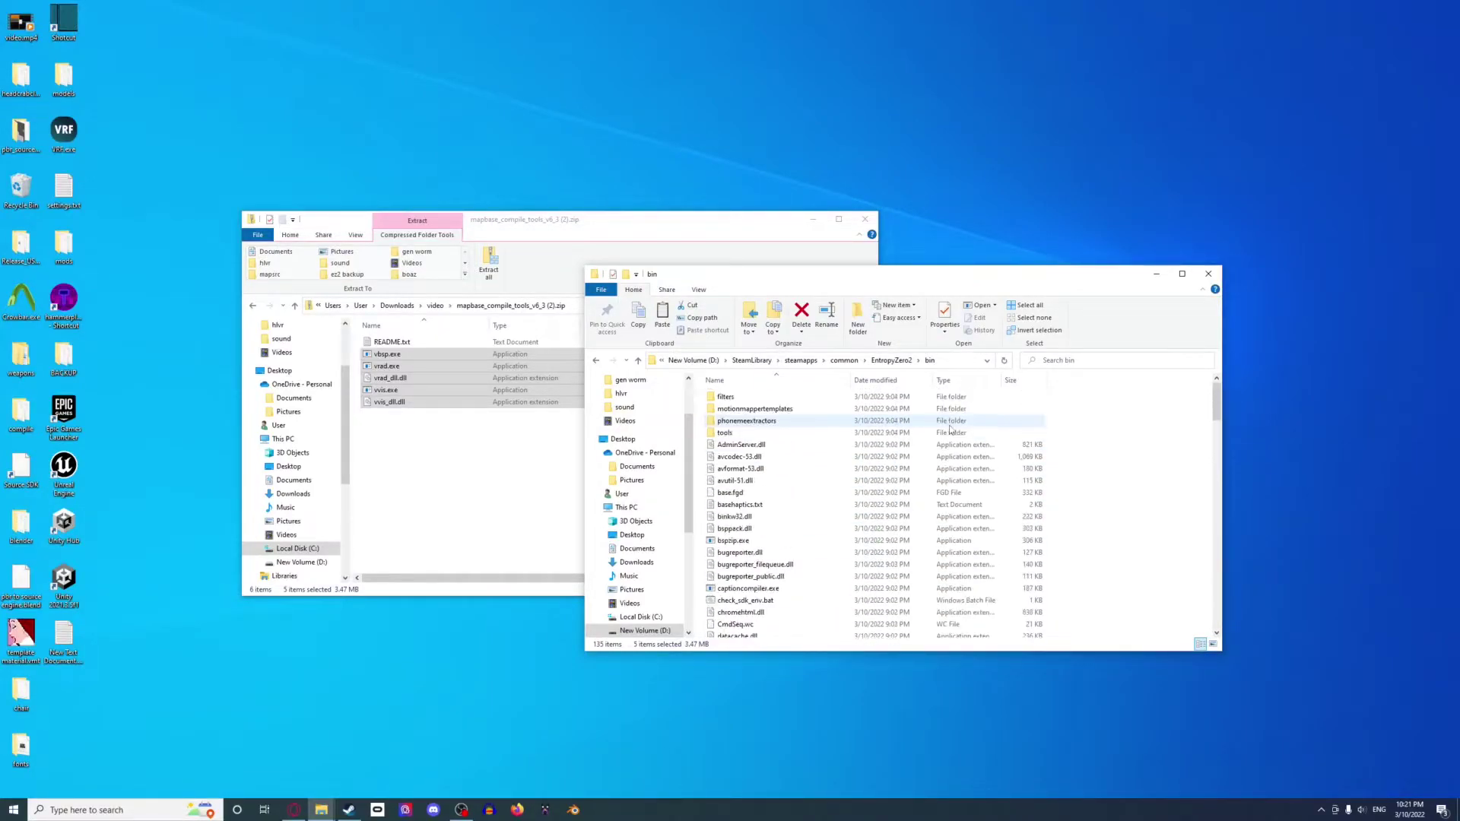
# Extract the Mapbase Multi-Tool archive in Downloads and launch MapbaseMultiTool.exe, revealing the SmartScreen details
pyautogui.click(434, 306)
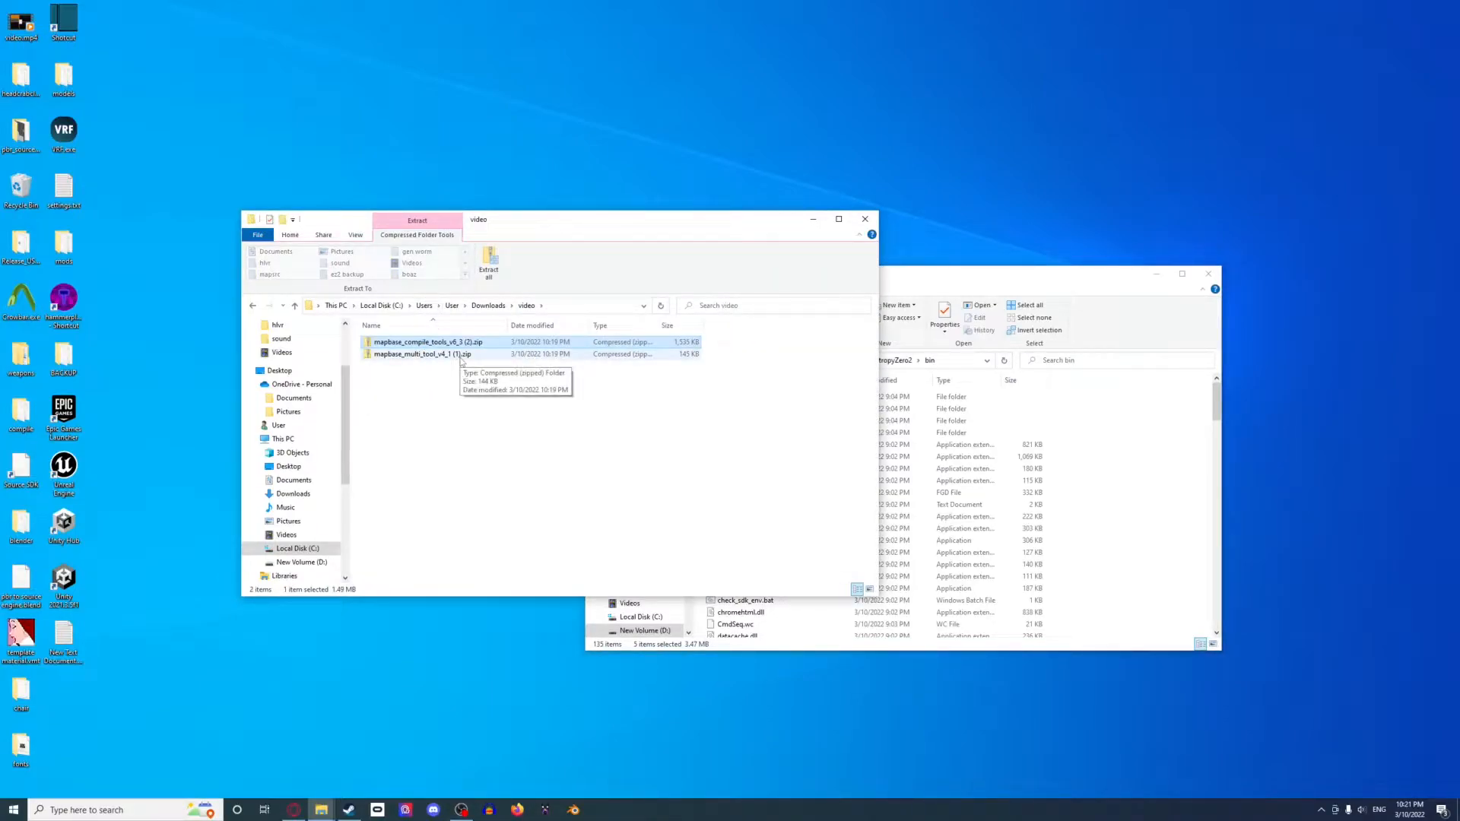
pyautogui.doubleClick(462, 355)
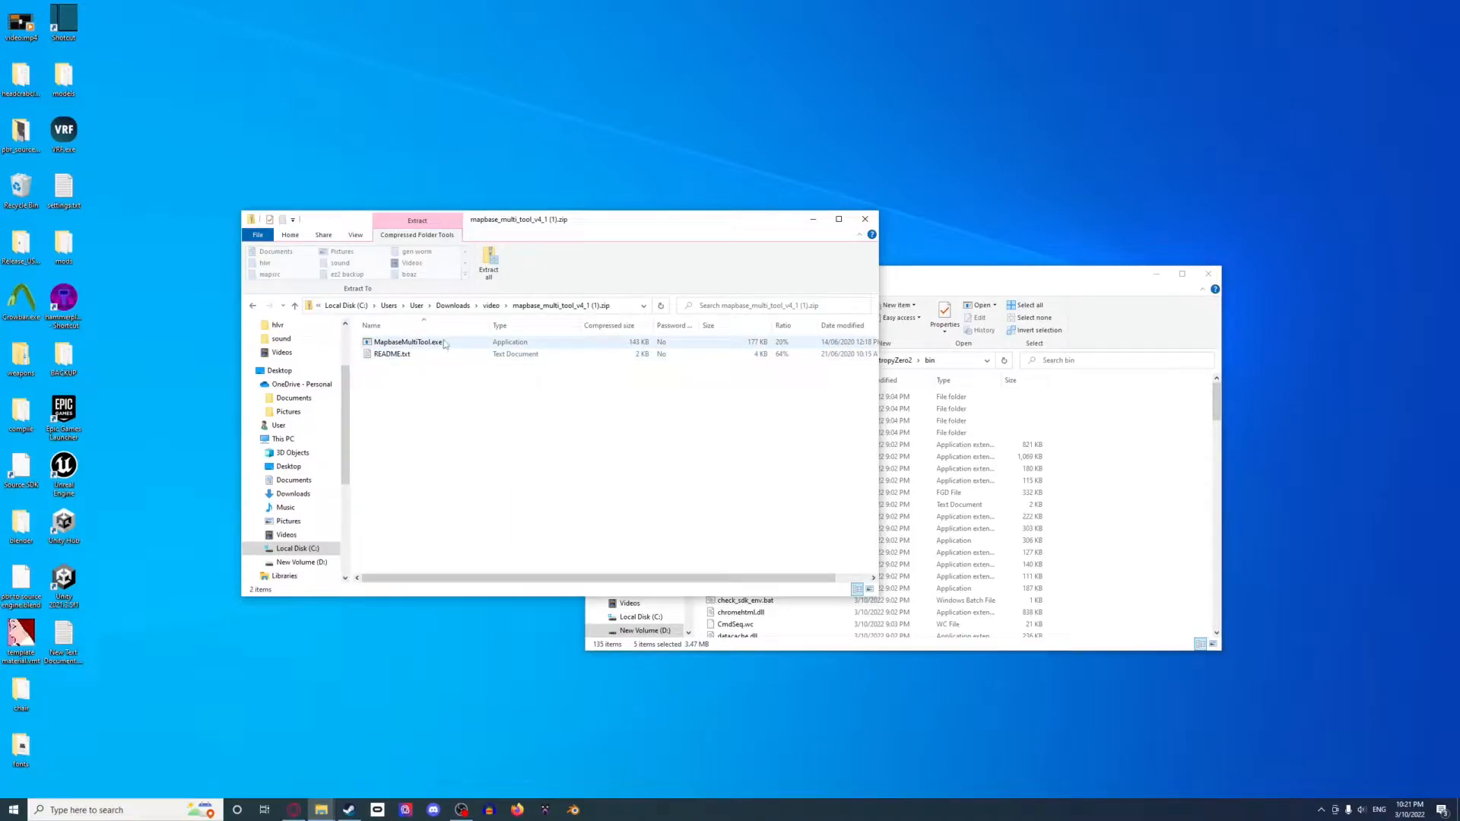
pyautogui.doubleClick(443, 342)
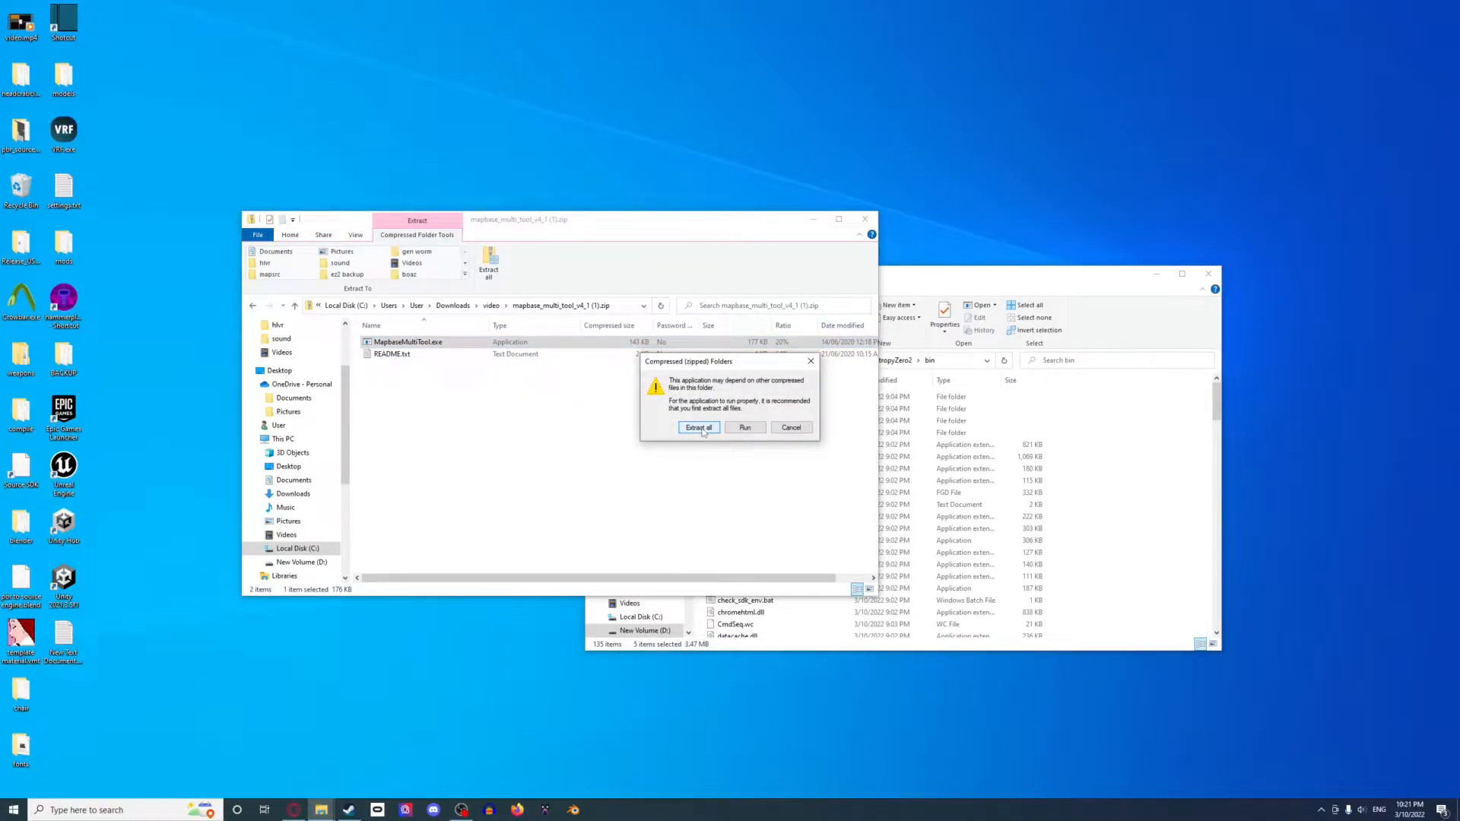
pyautogui.click(700, 429)
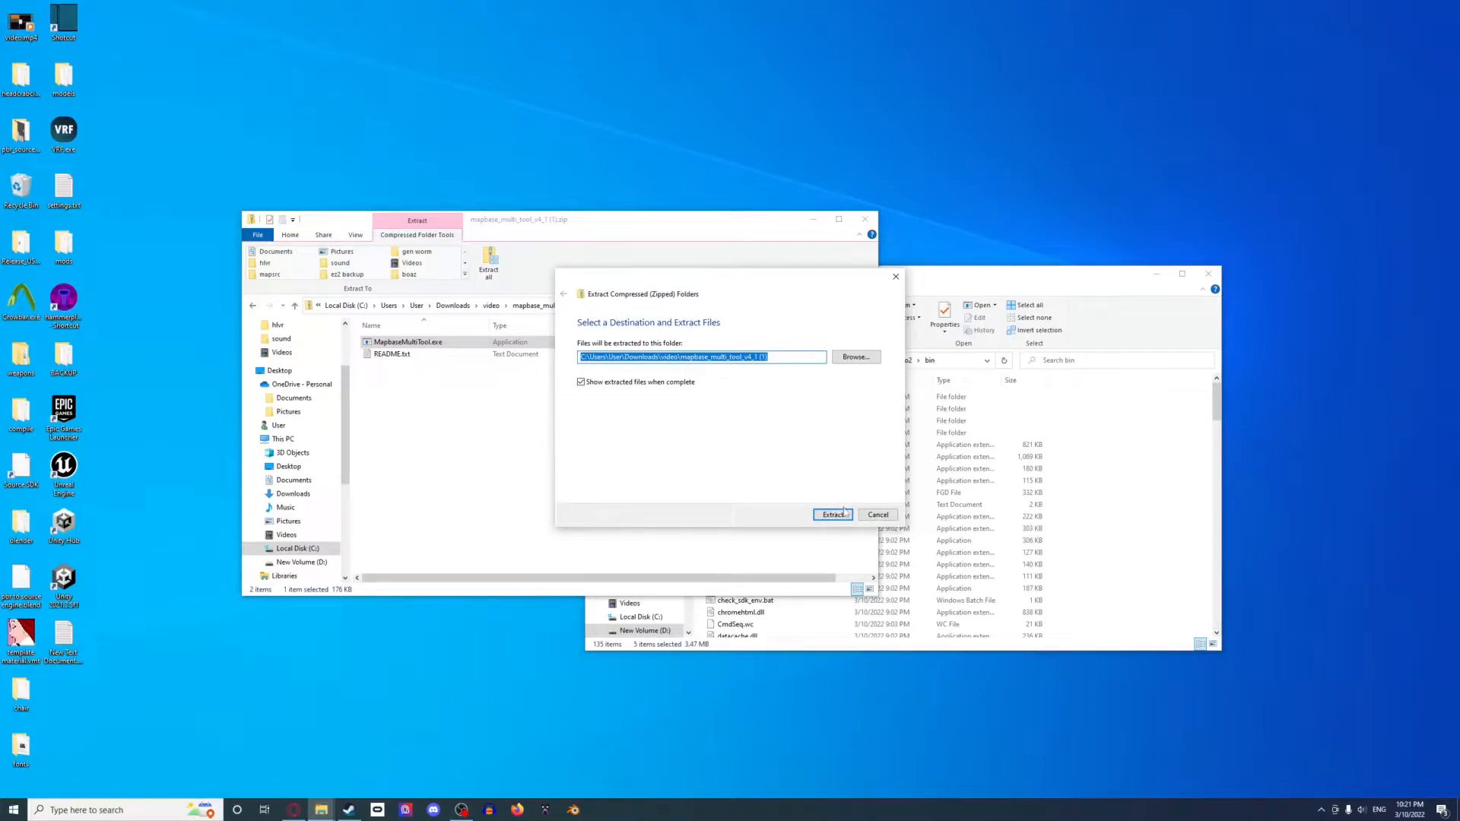
pyautogui.click(842, 513)
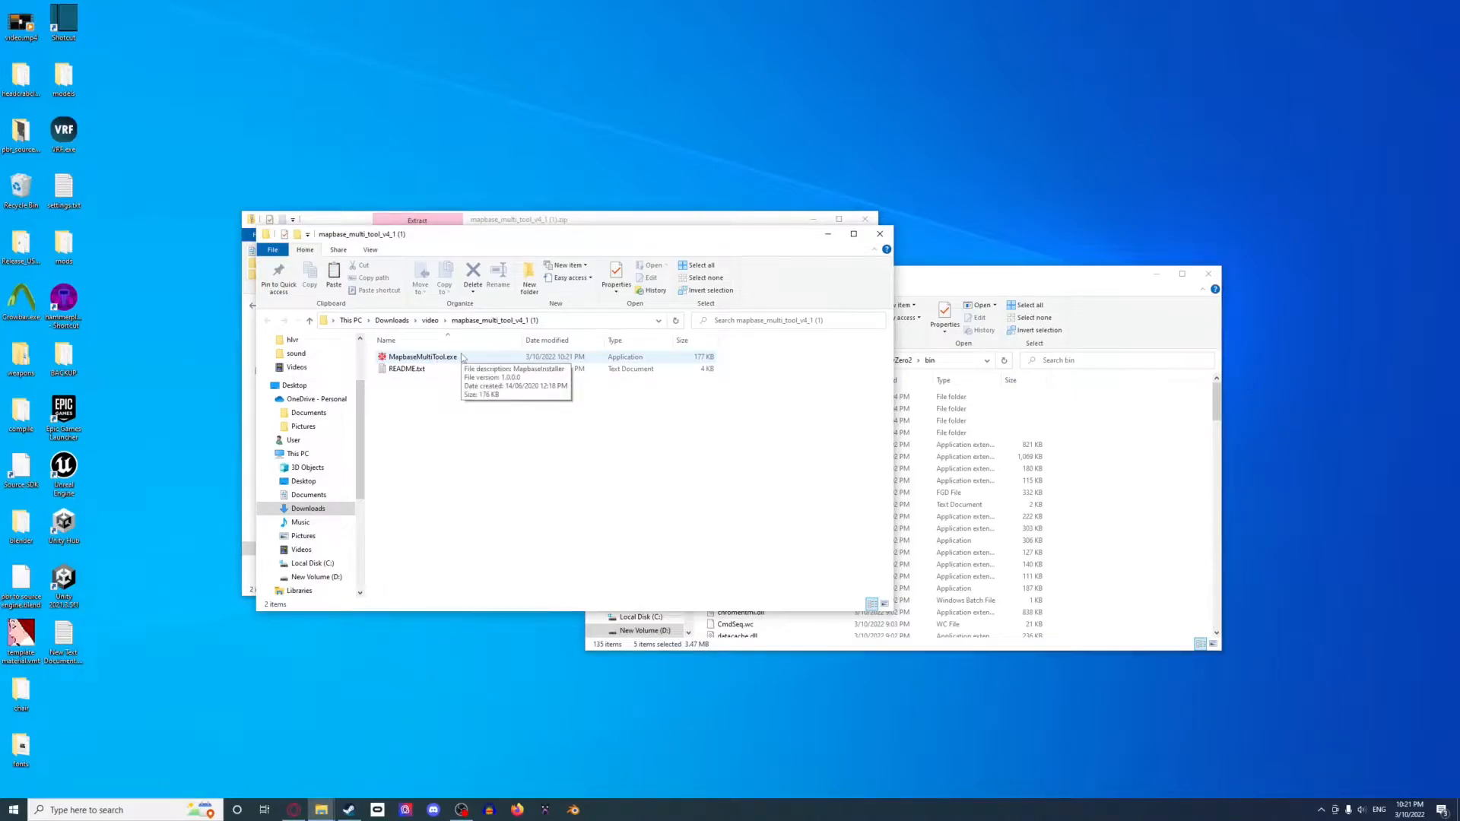
pyautogui.doubleClick(461, 357)
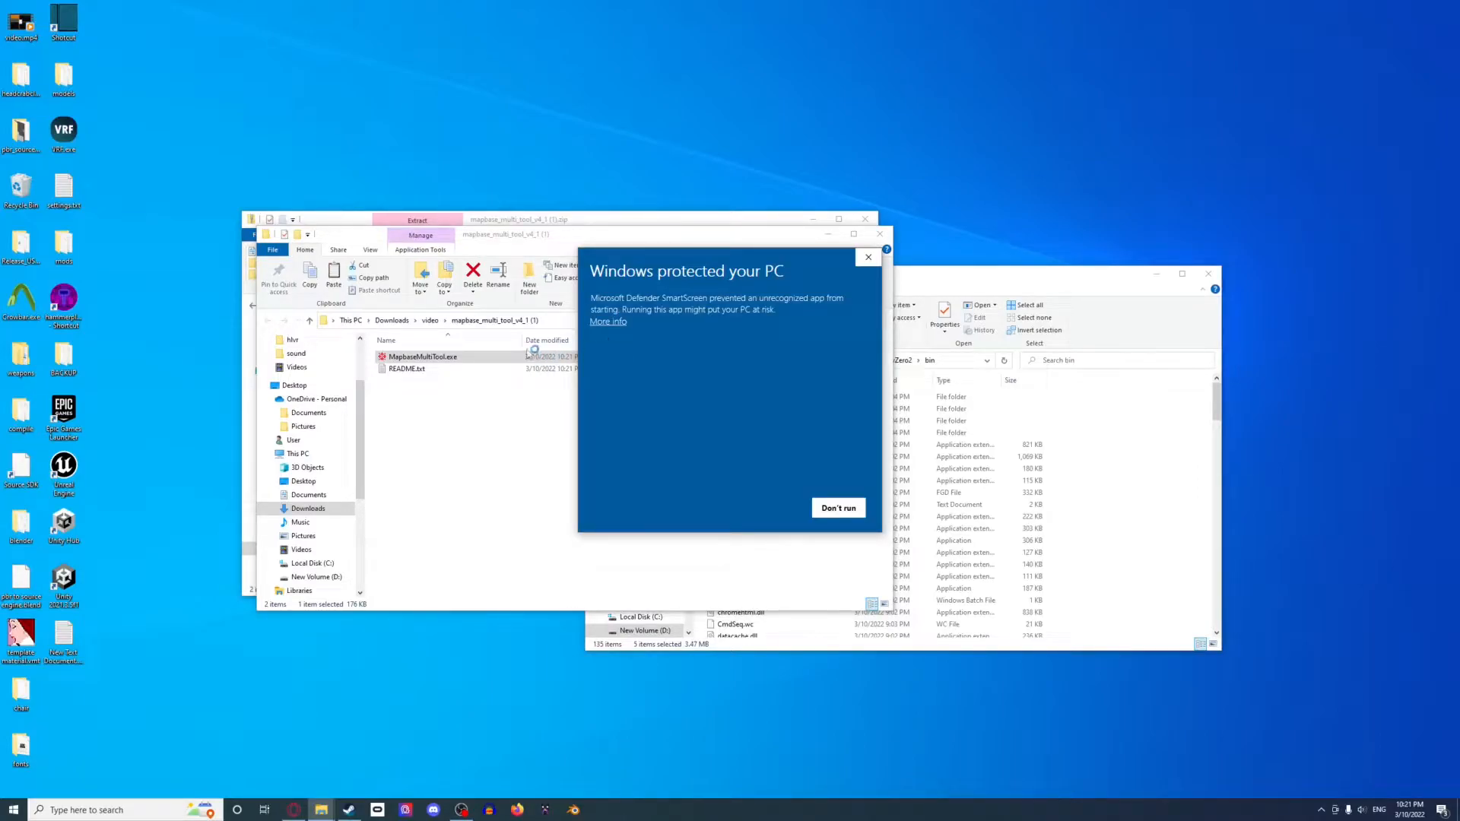
pyautogui.click(619, 324)
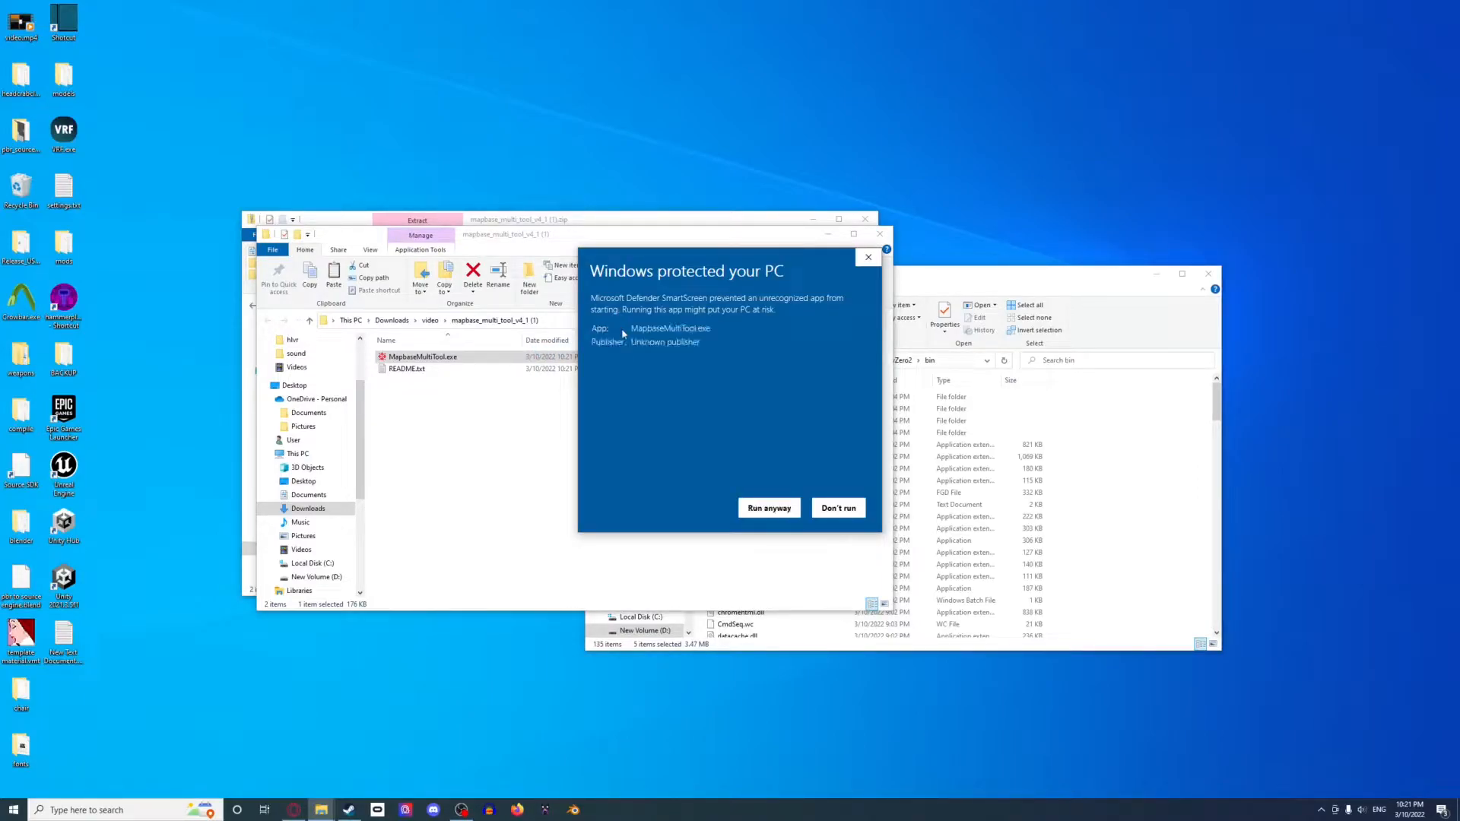
# Run the Multi-Tool anyway, centre its window and start the Shortcut Creator
pyautogui.click(764, 511)
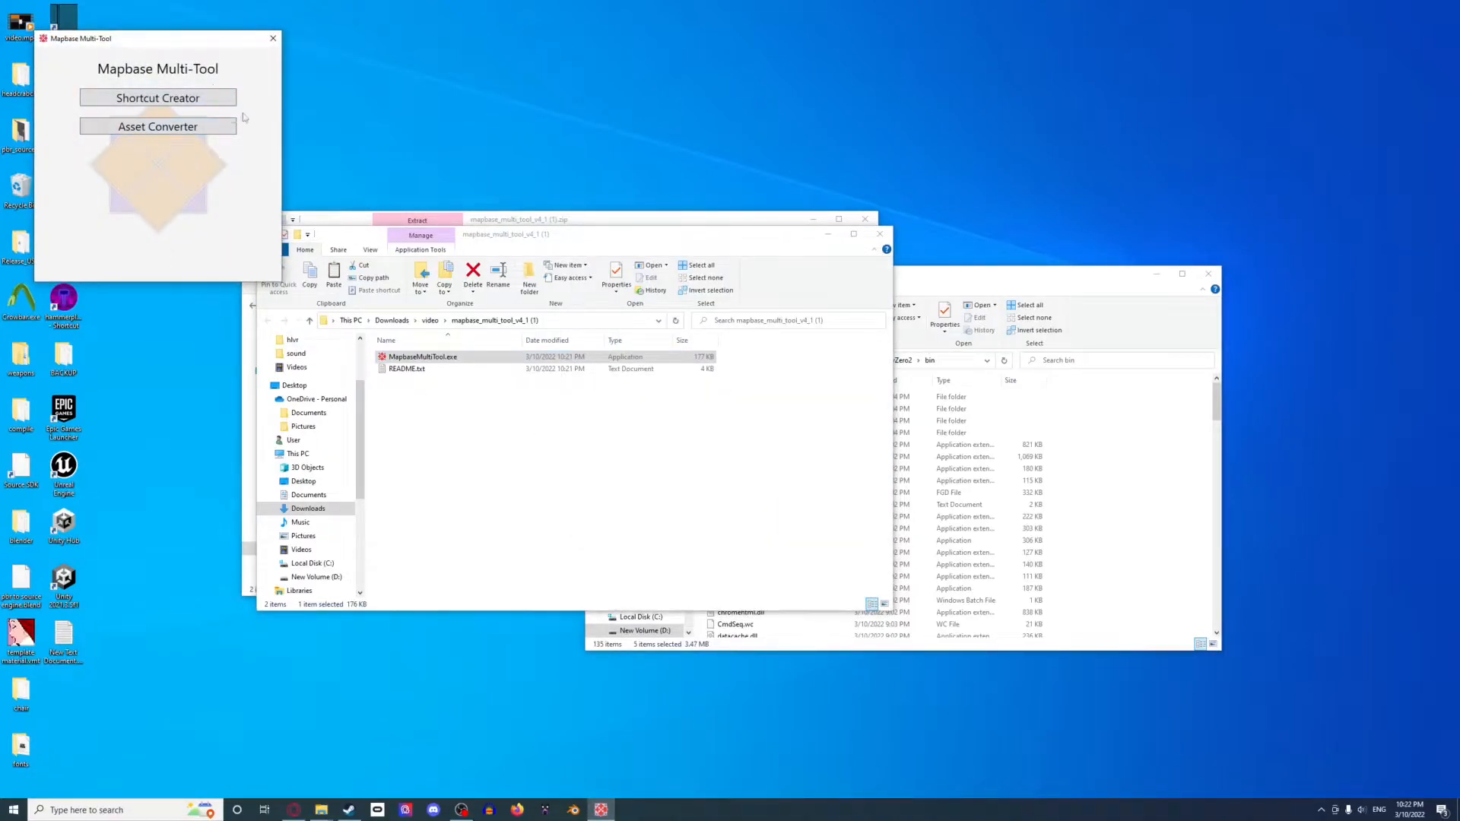
pyautogui.moveTo(194, 40); pyautogui.dragTo(607, 277)
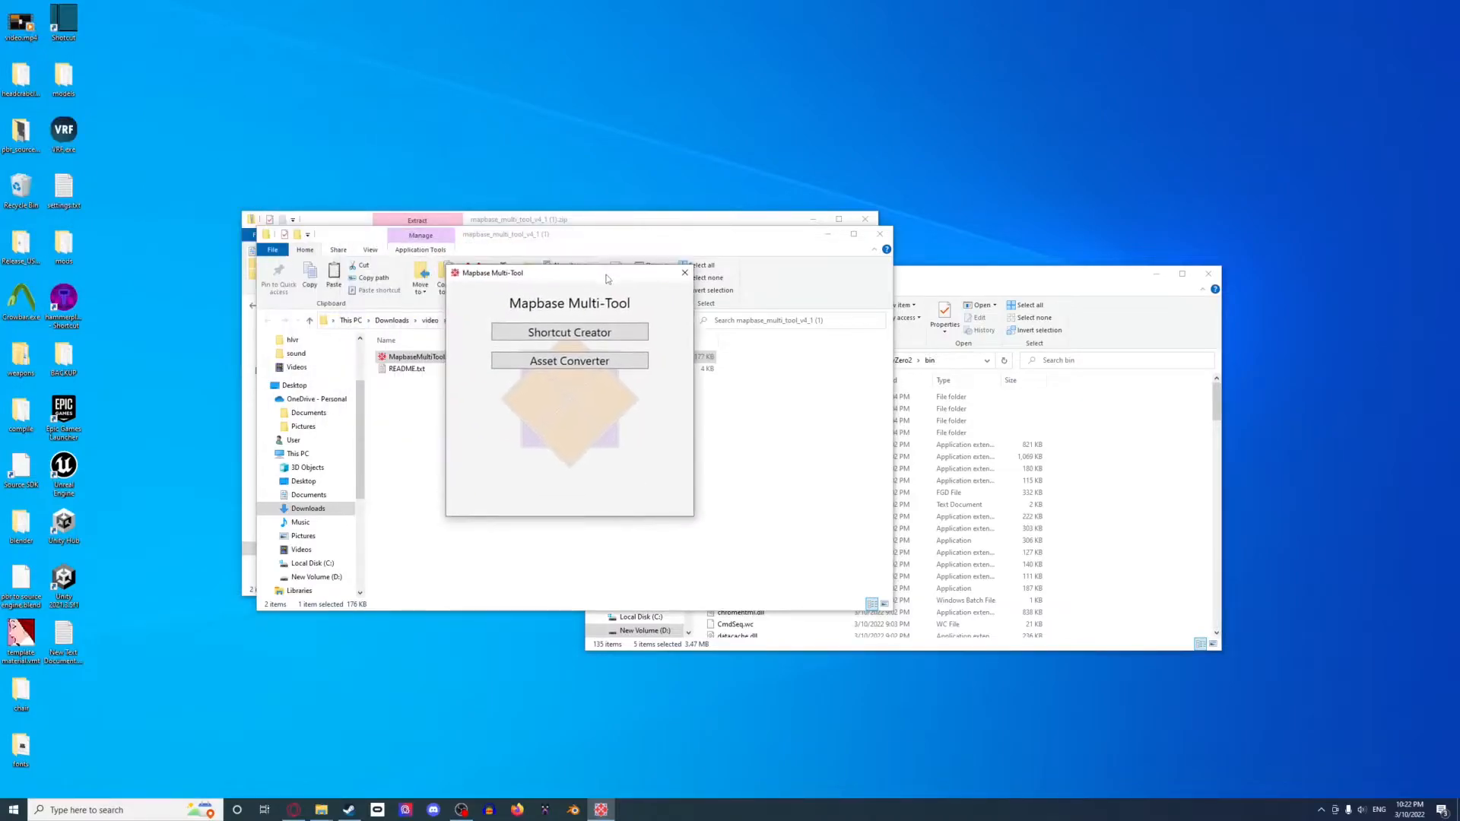
pyautogui.click(588, 338)
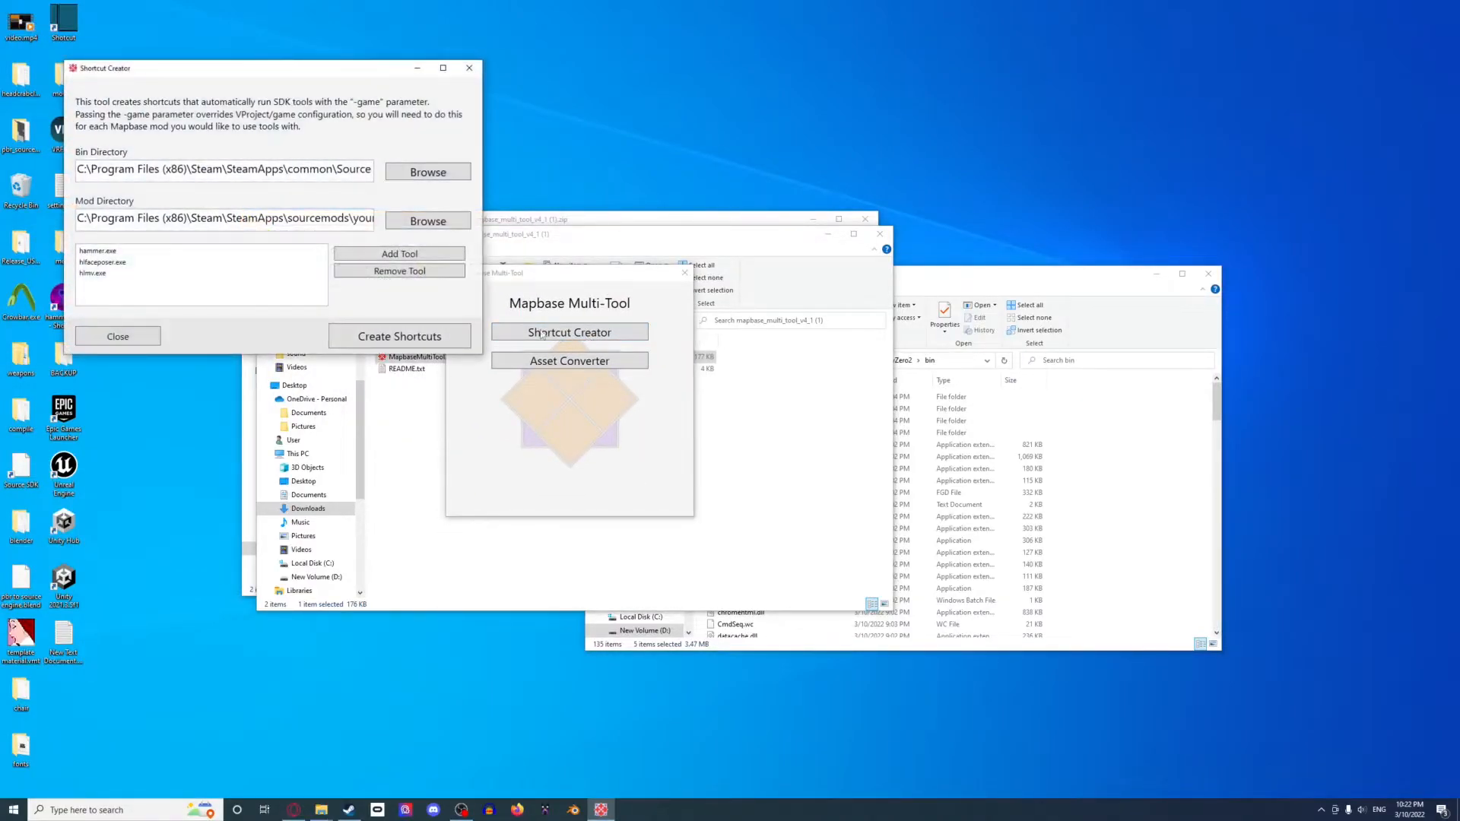
# Set the Bin Directory to D:\SteamLibrary\...\EntropyZero2\bin
pyautogui.click(426, 173)
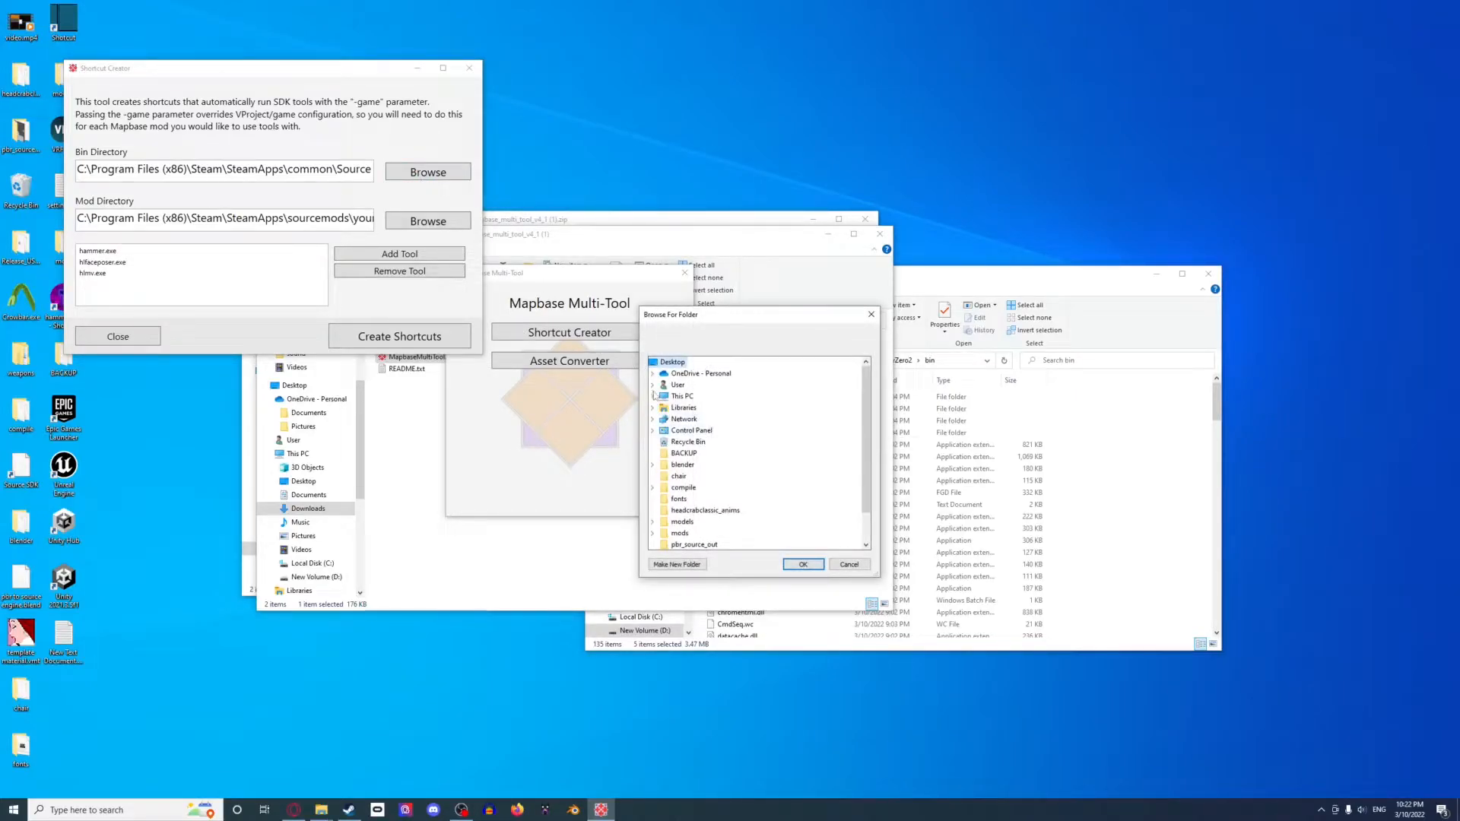
pyautogui.click(653, 396)
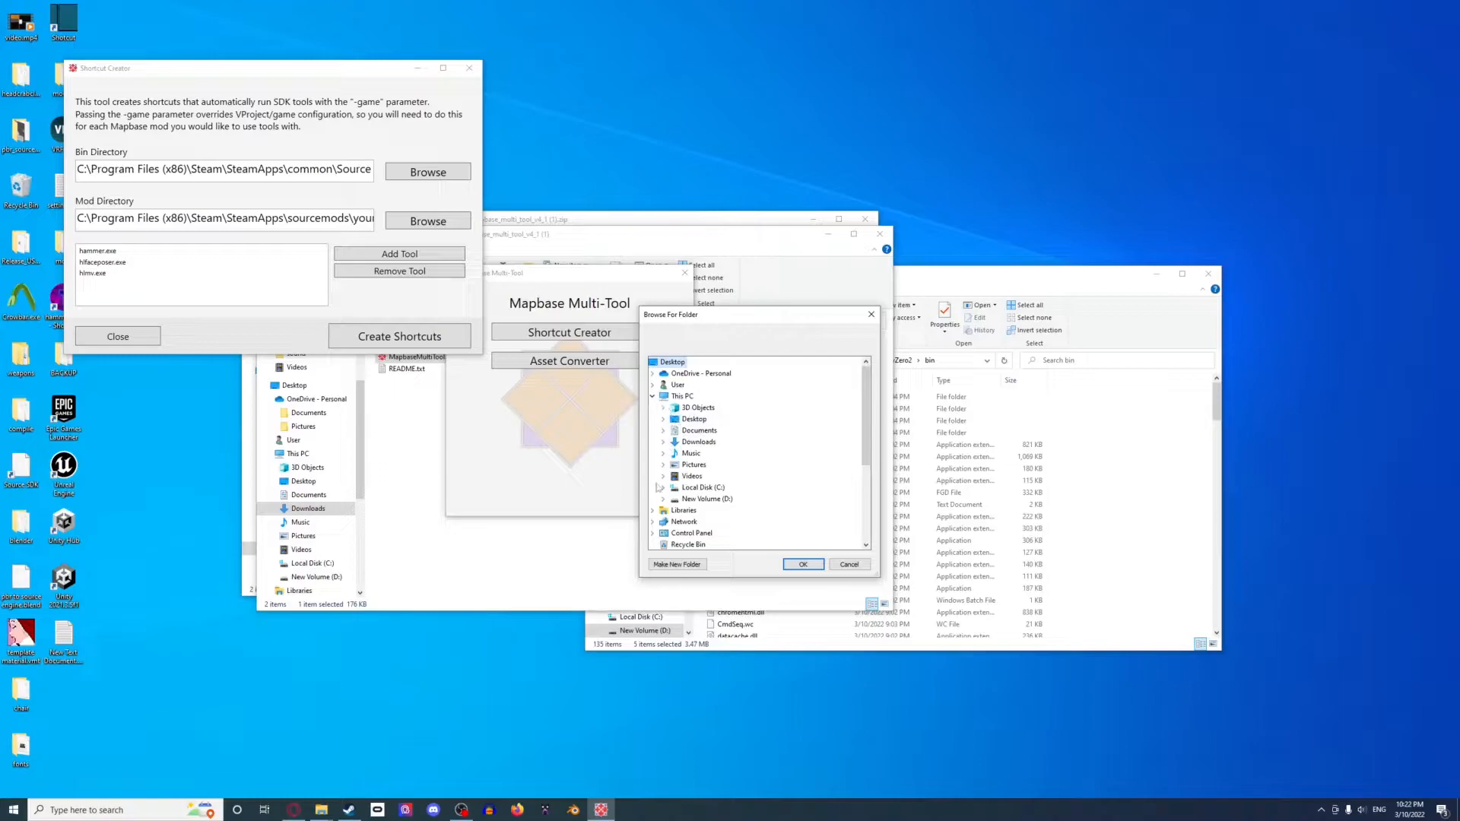
pyautogui.click(664, 501)
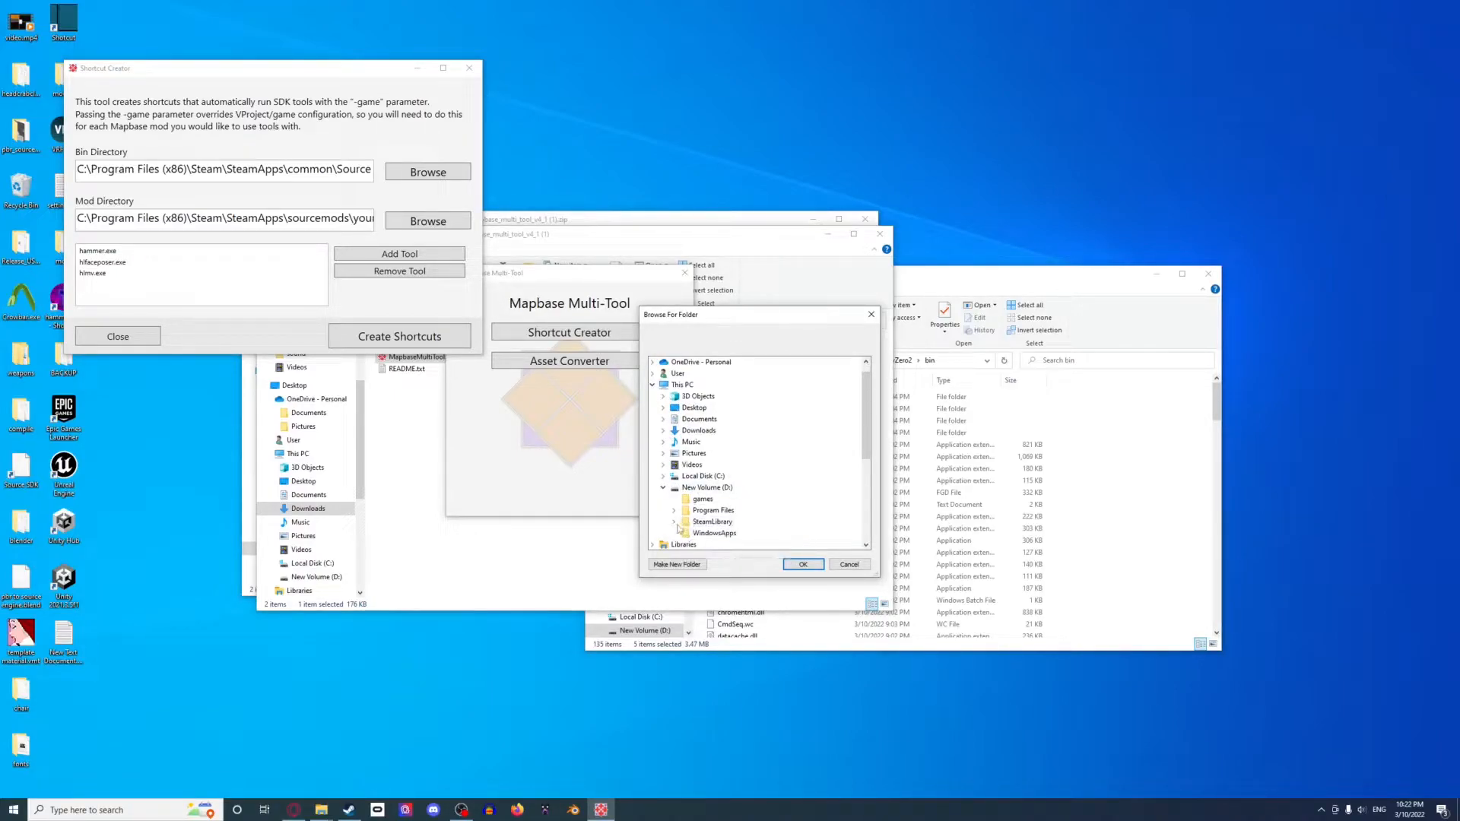
pyautogui.click(675, 523)
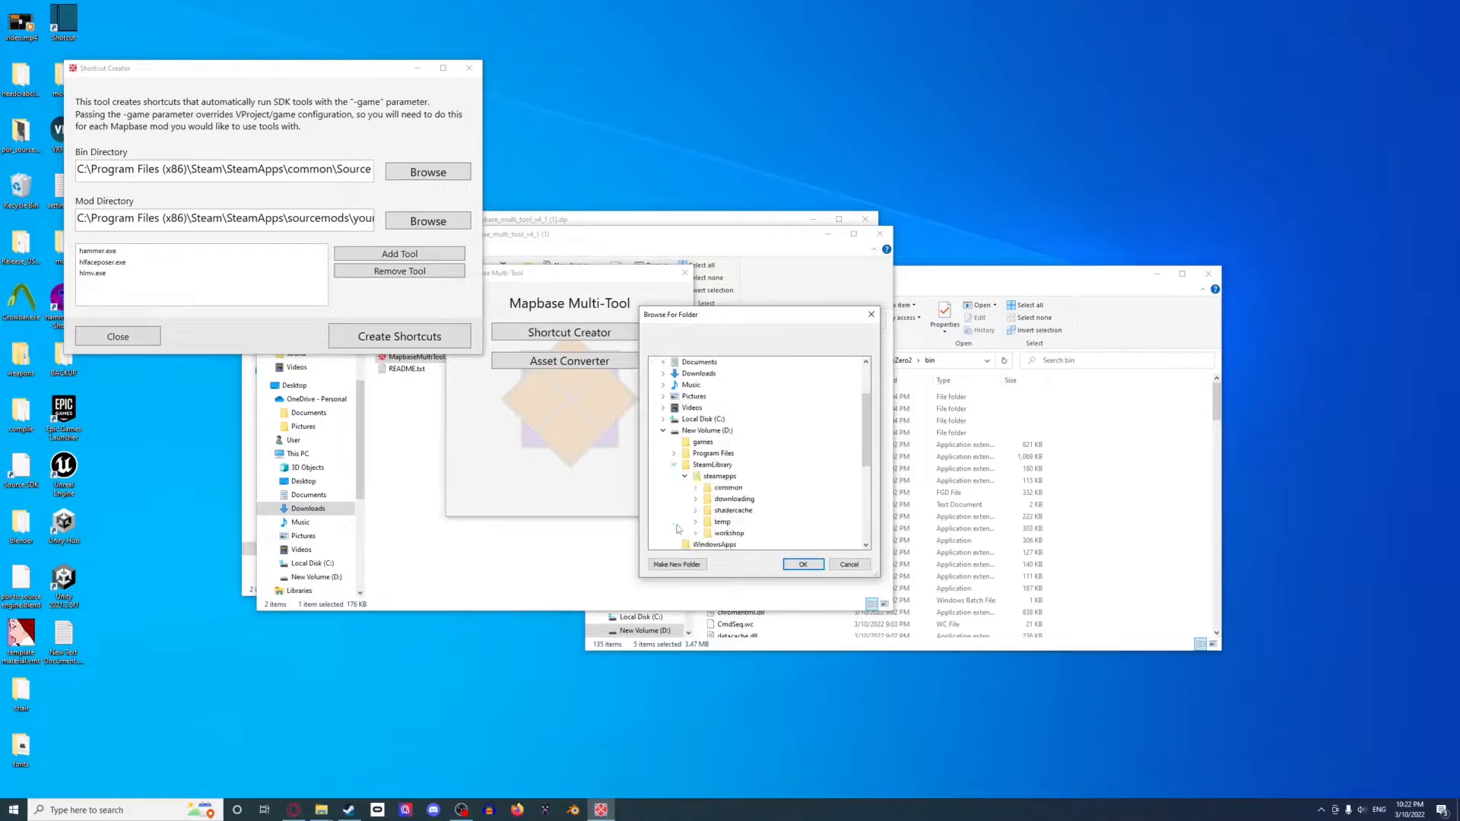
pyautogui.click(694, 486)
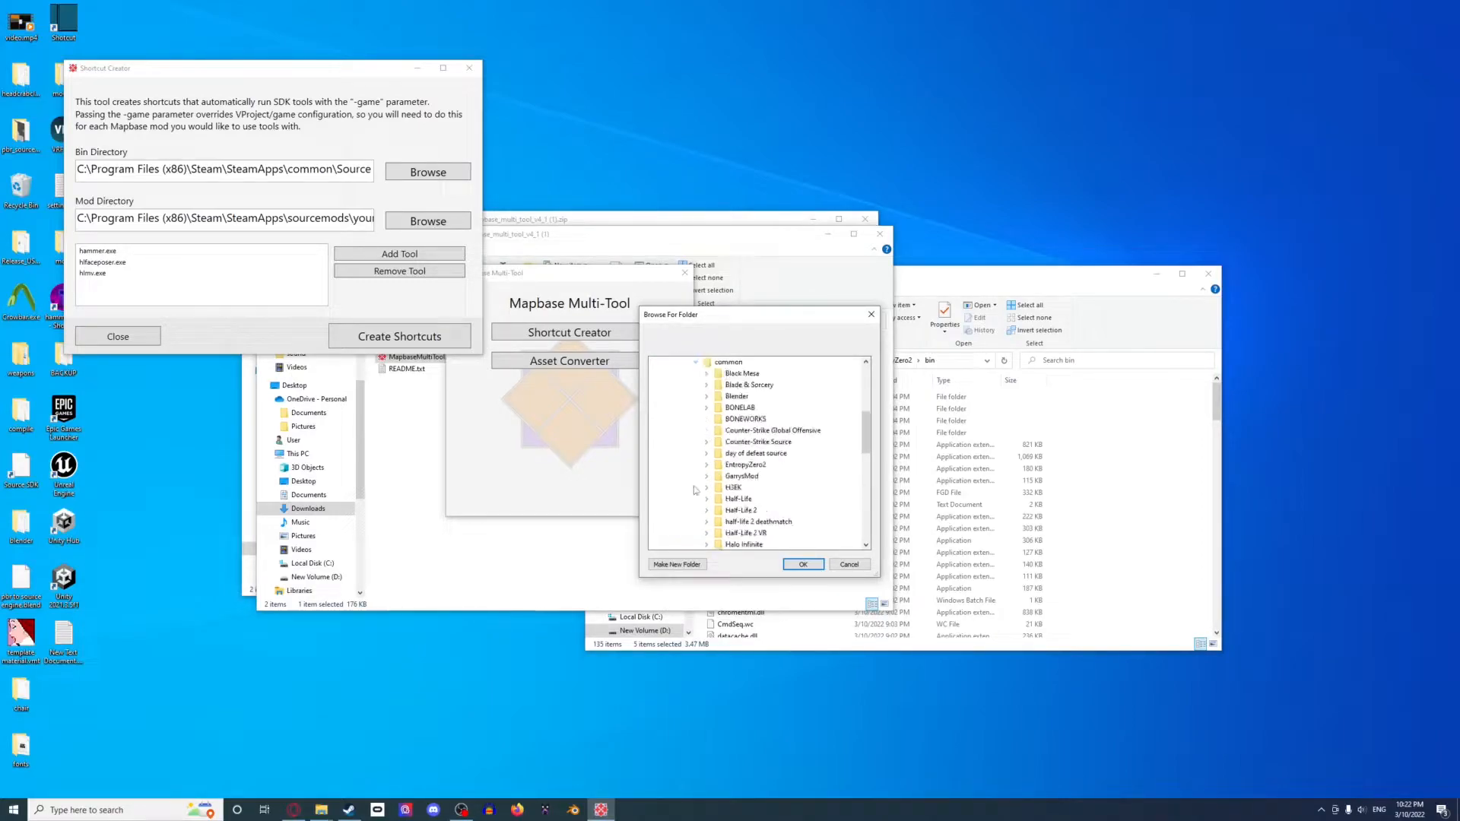
pyautogui.click(707, 465)
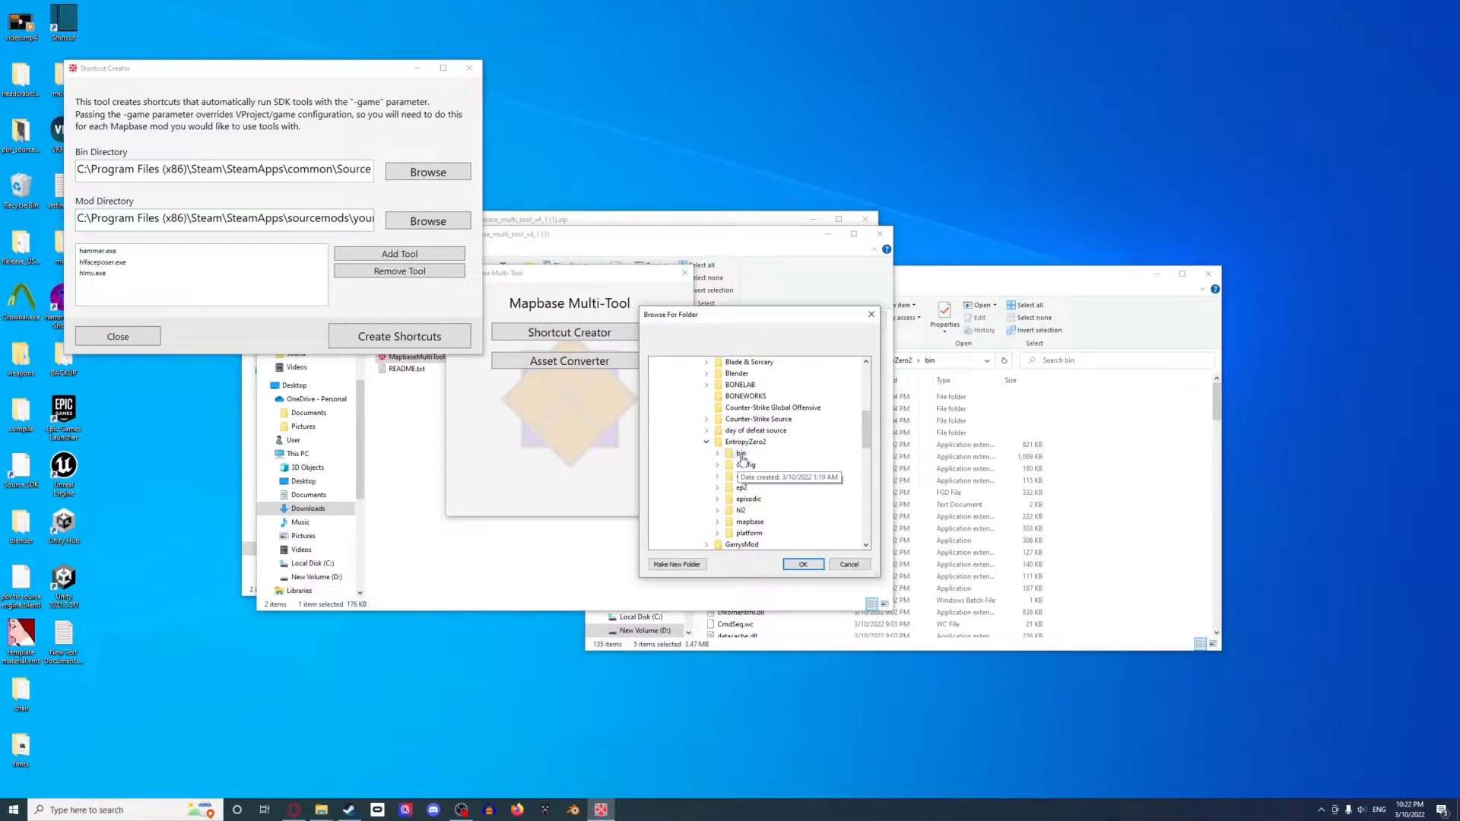
pyautogui.doubleClick(742, 456)
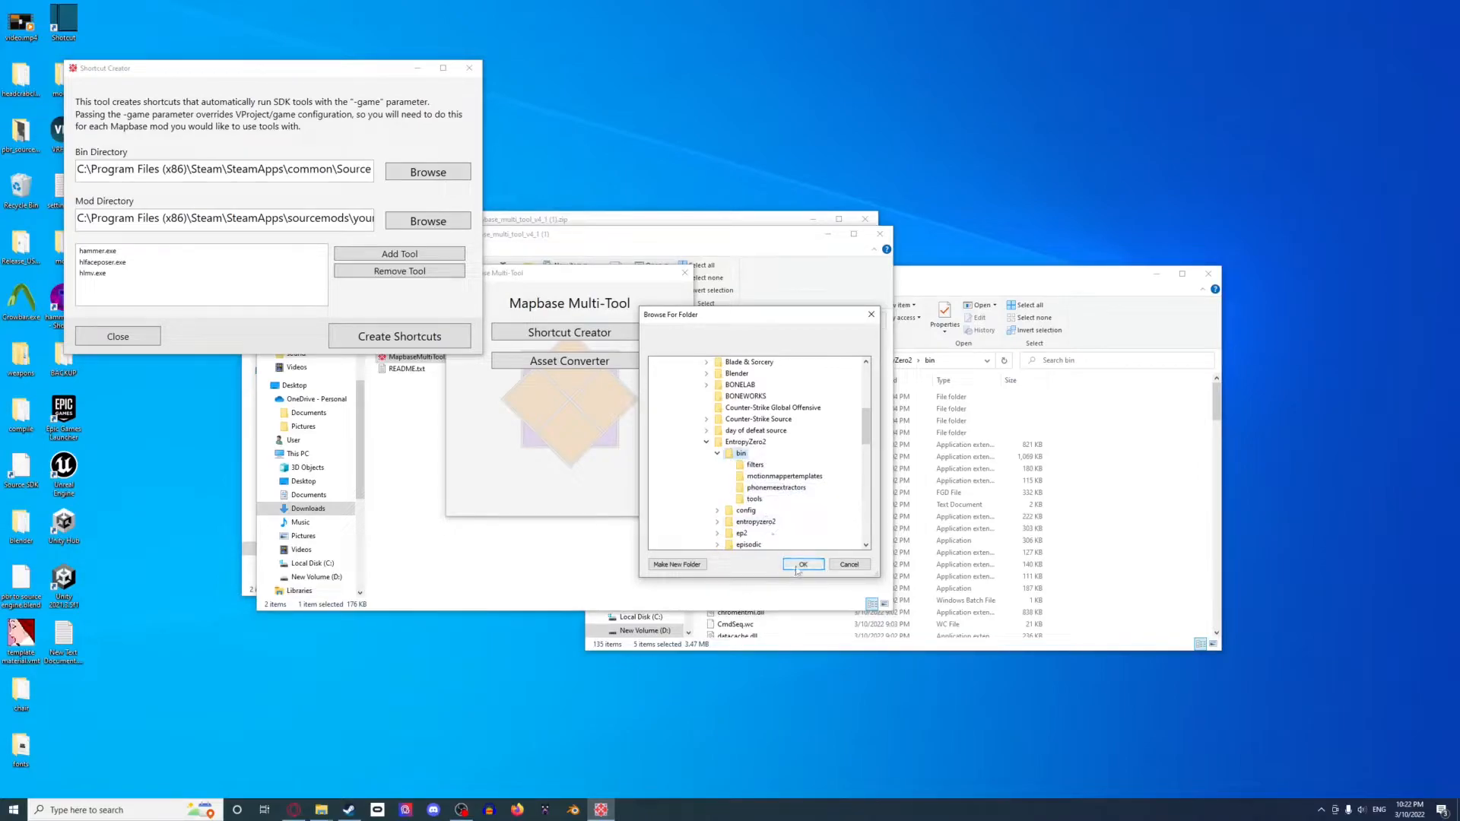
pyautogui.click(802, 565)
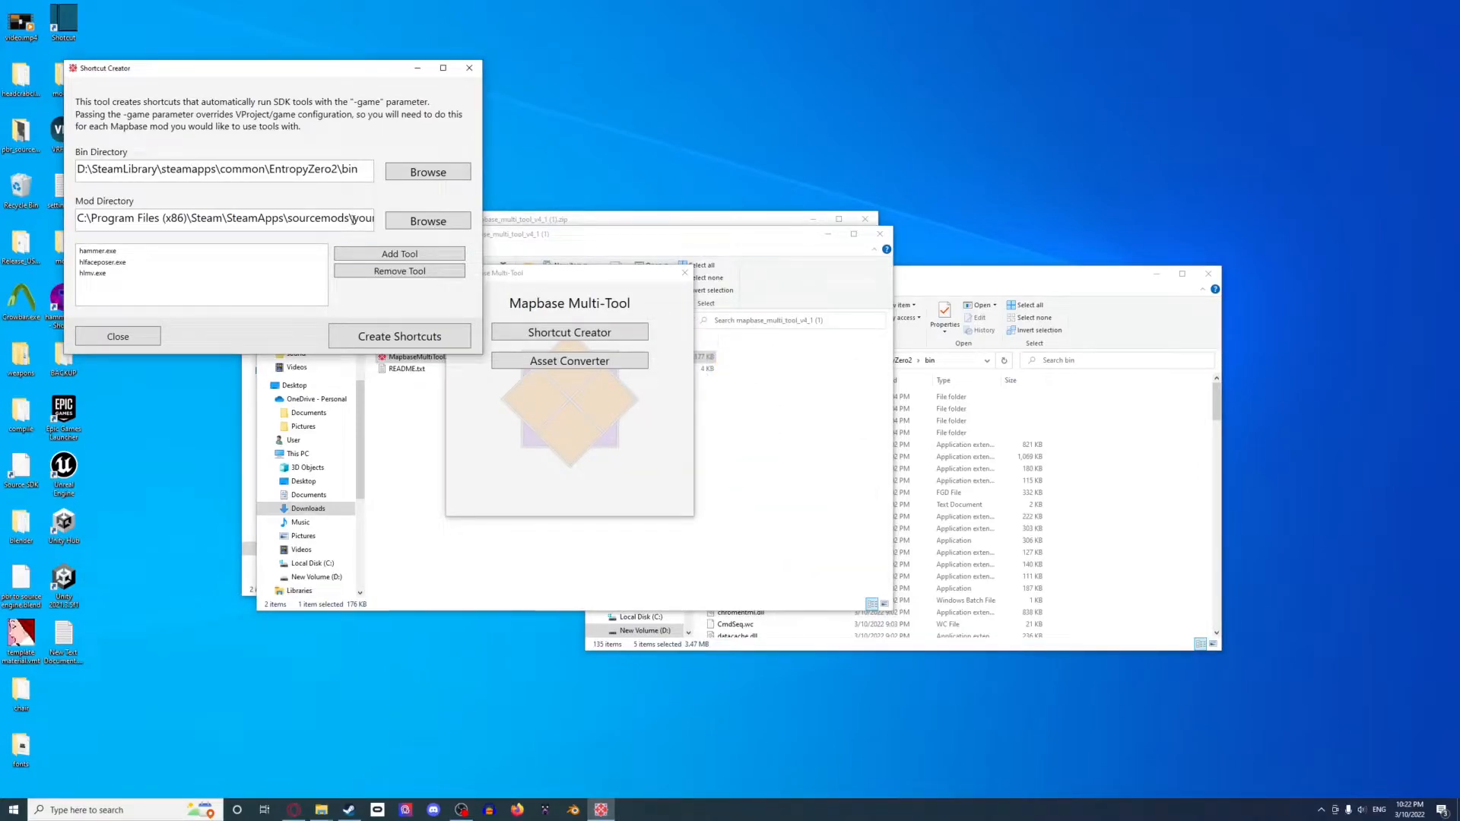
# Set the Mod Directory to the EntropyZero2\entropyzero2 folder
pyautogui.click(428, 222)
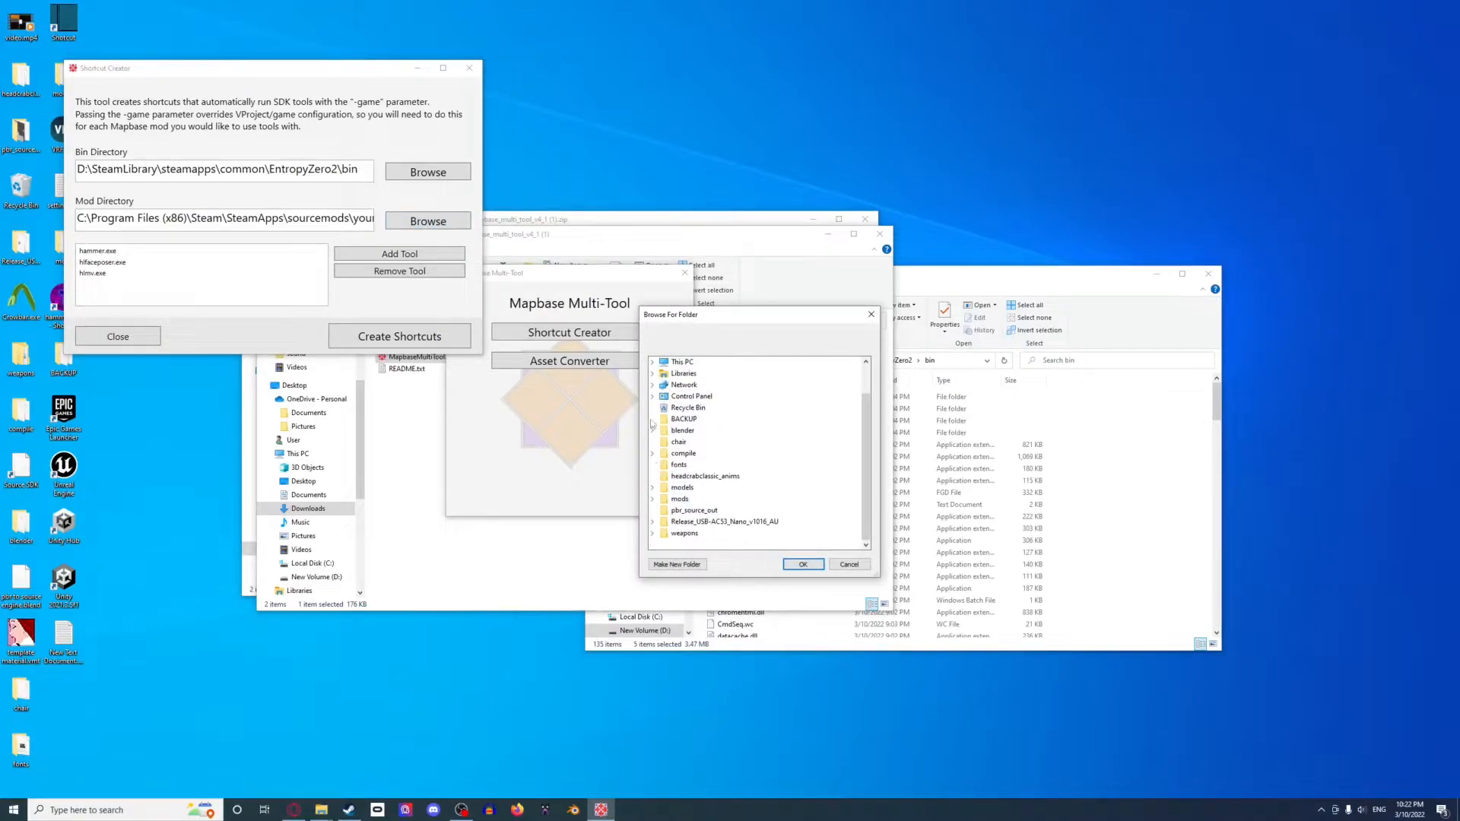
pyautogui.click(653, 397)
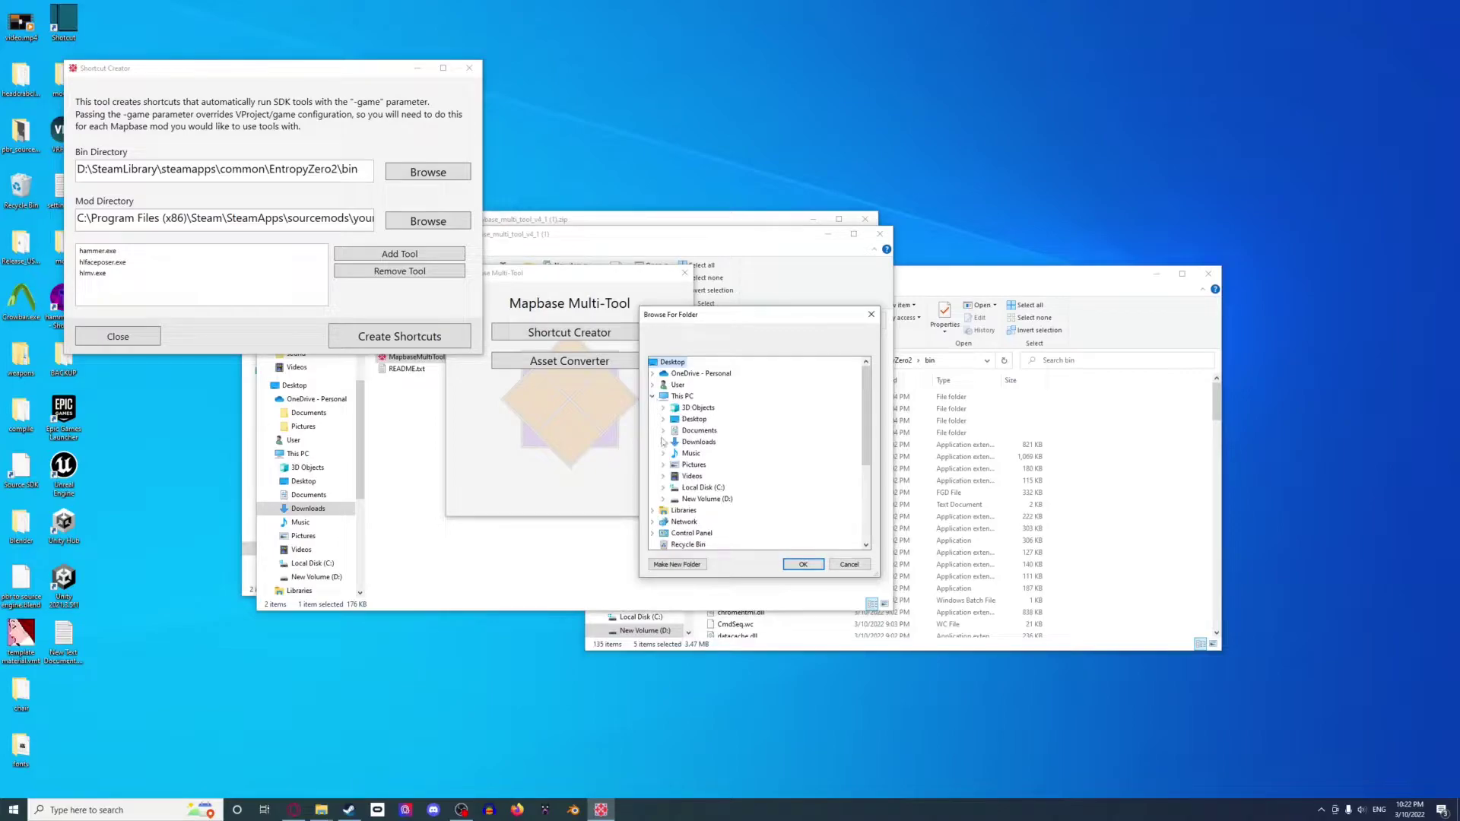
pyautogui.click(665, 499)
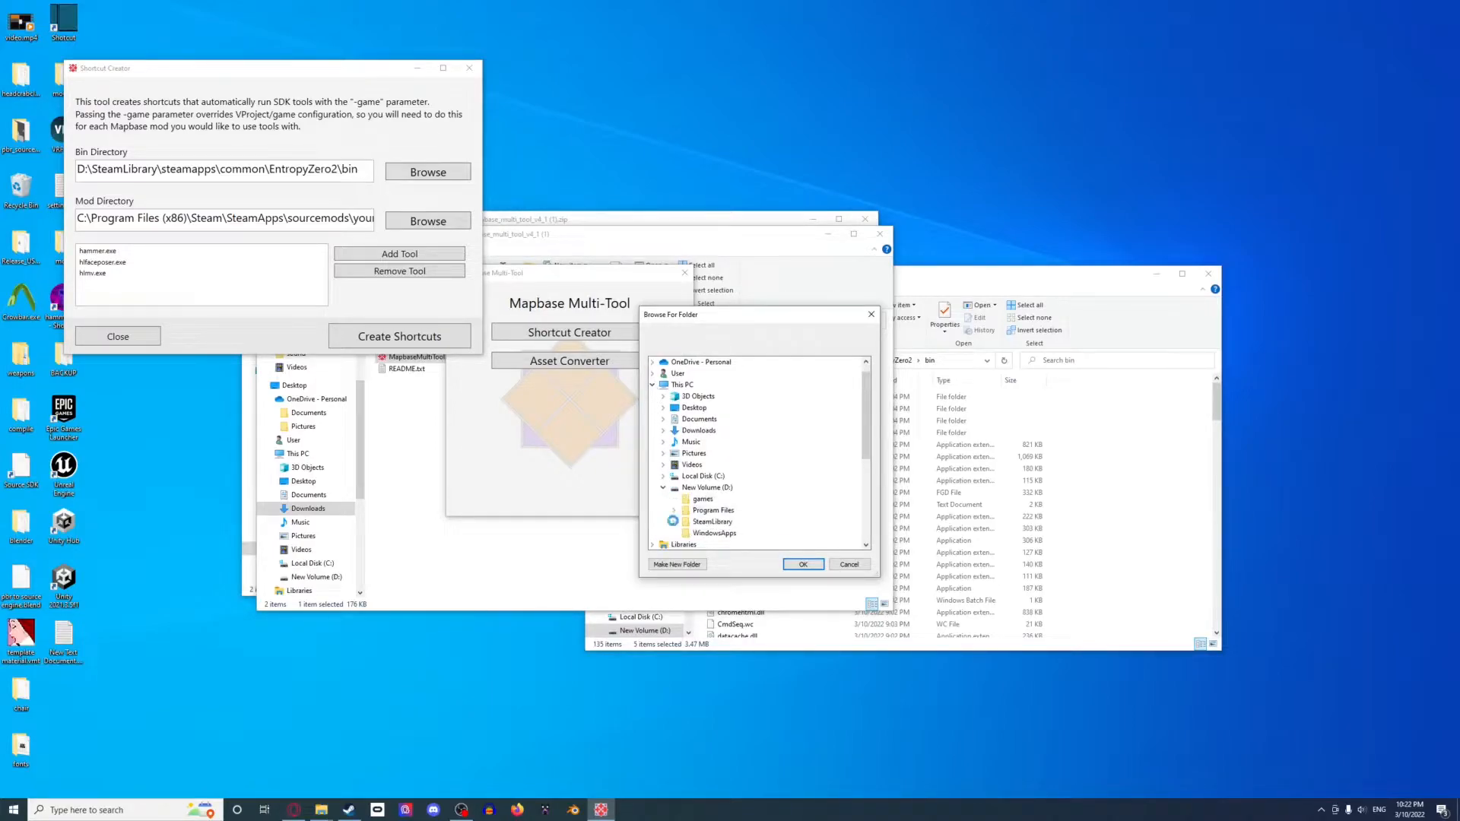
pyautogui.click(685, 498)
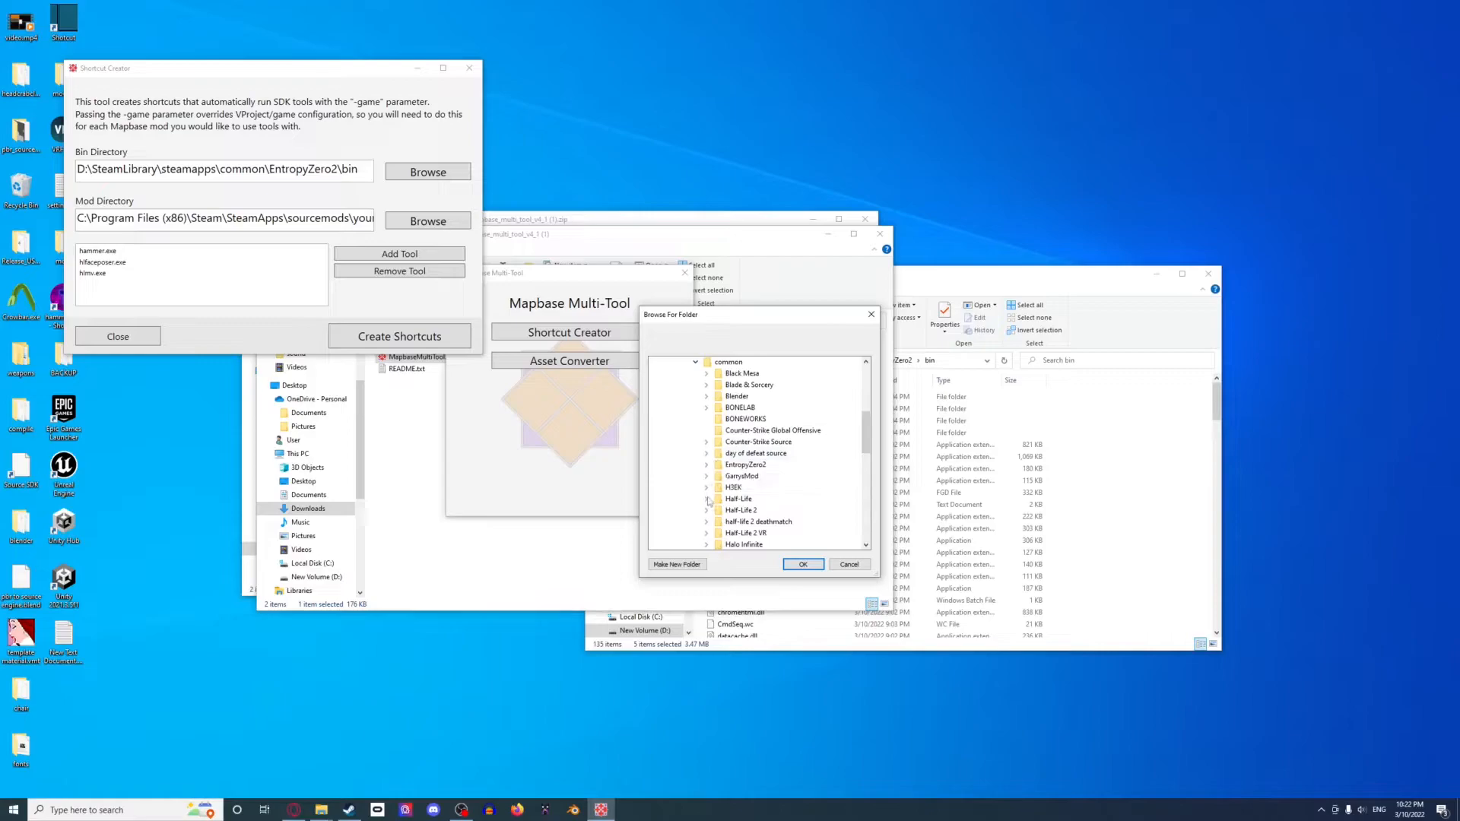
pyautogui.click(708, 466)
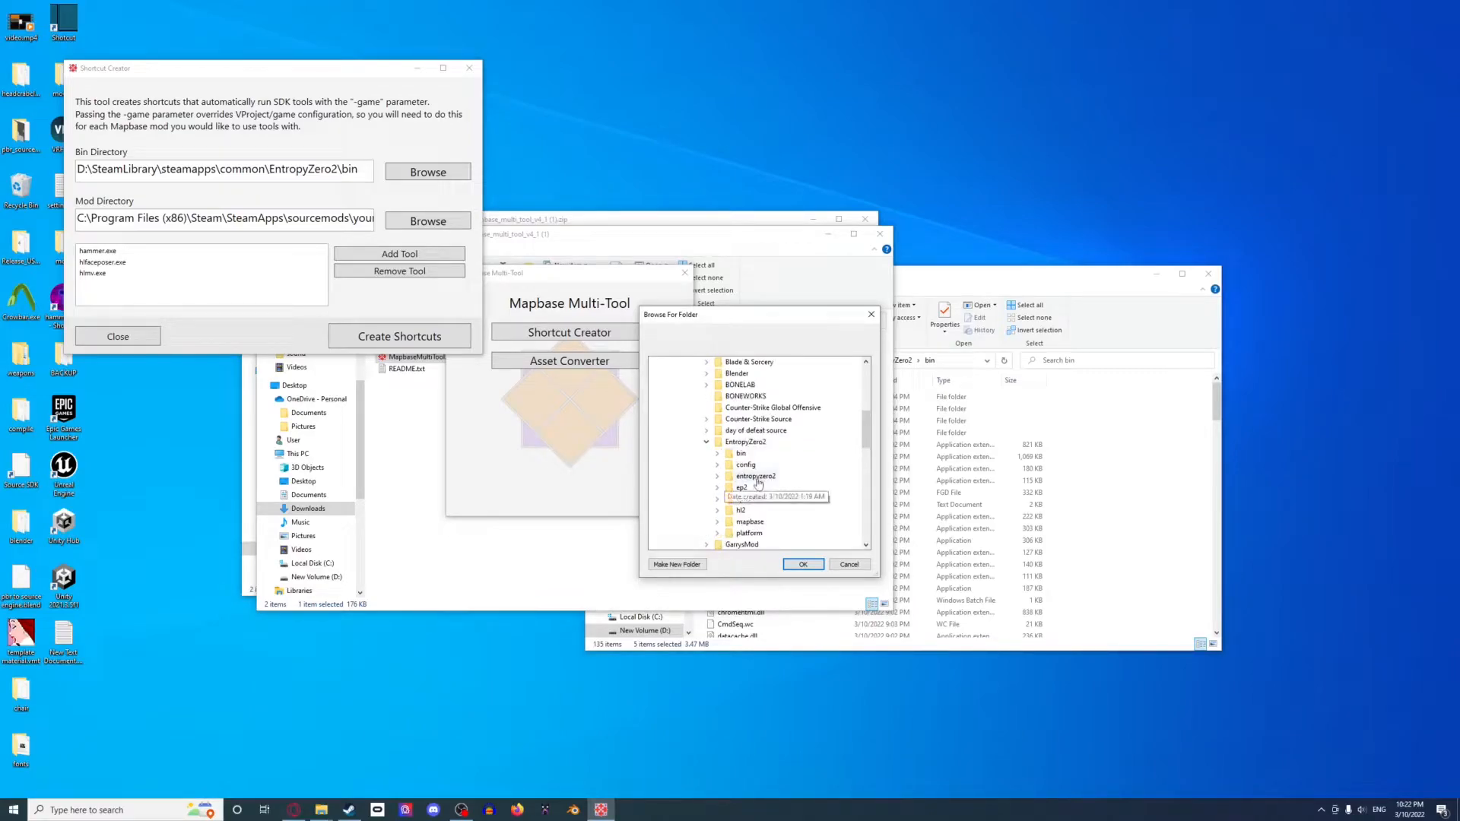
pyautogui.doubleClick(751, 499)
pyautogui.click(801, 565)
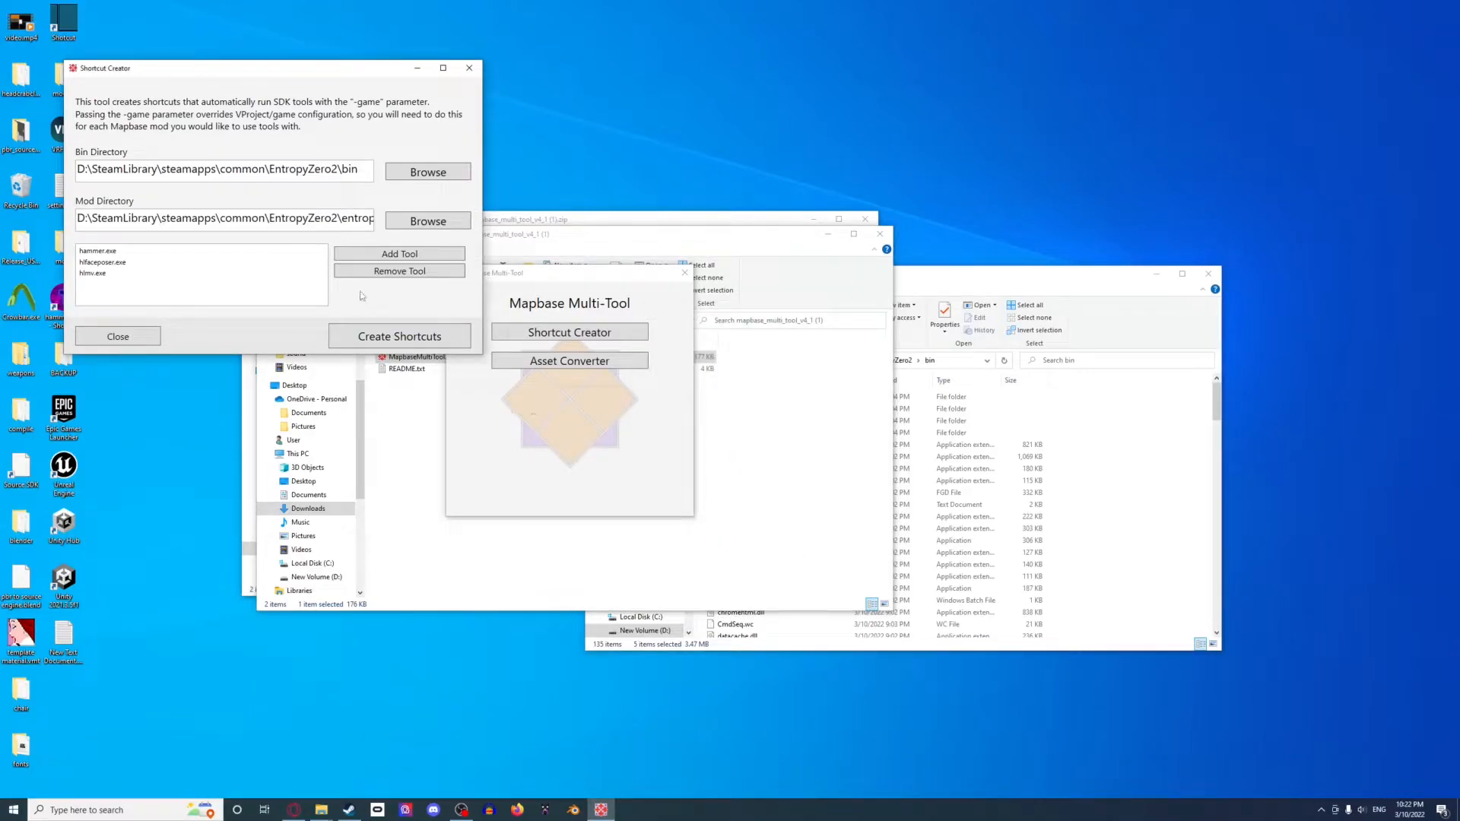
# Create the Hammer, HLFaceposer and HLMV shortcuts, confirm, and close the Shortcut Creator
pyautogui.click(393, 329)
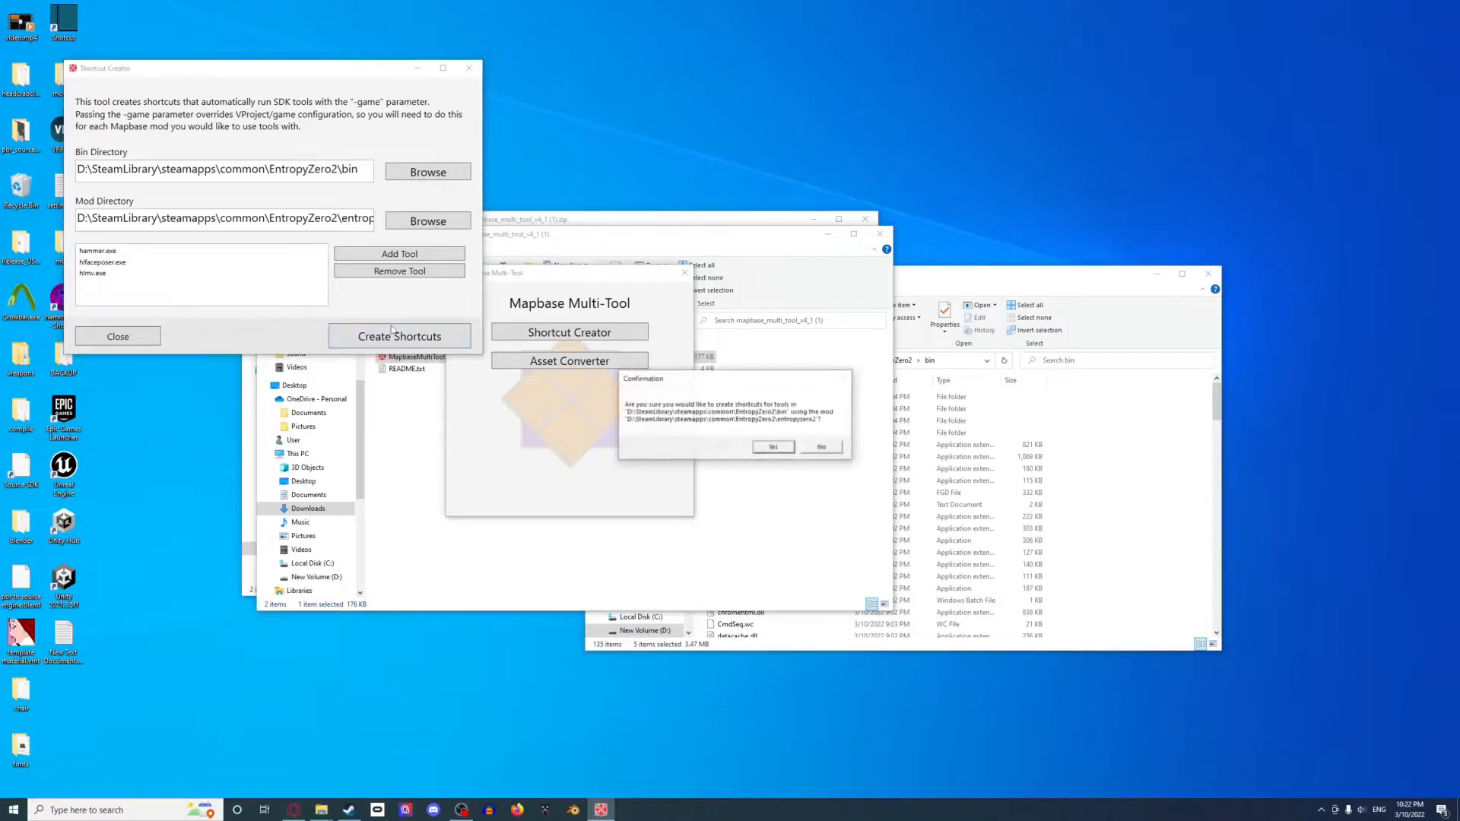
pyautogui.click(760, 451)
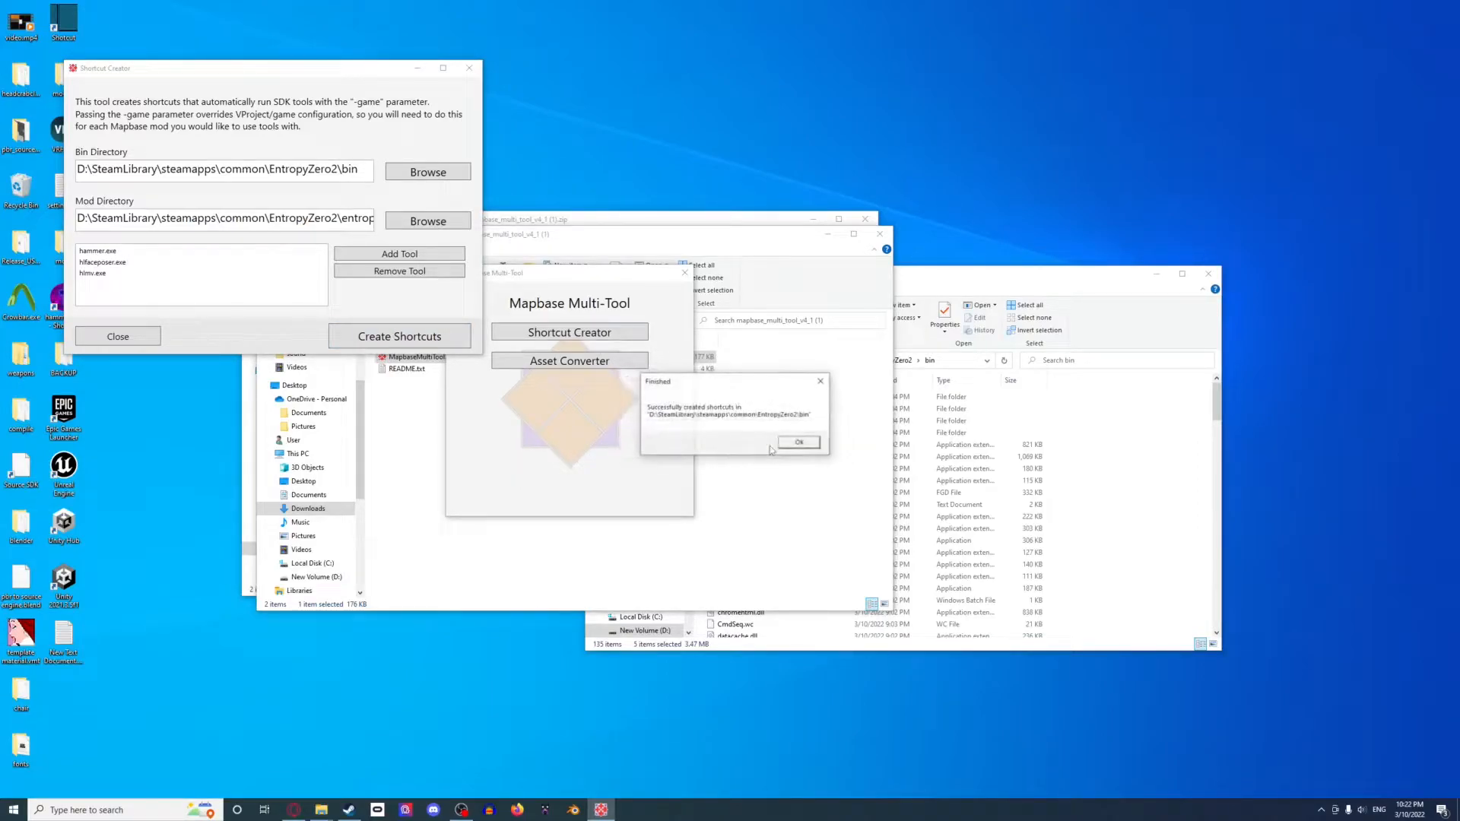
pyautogui.click(810, 446)
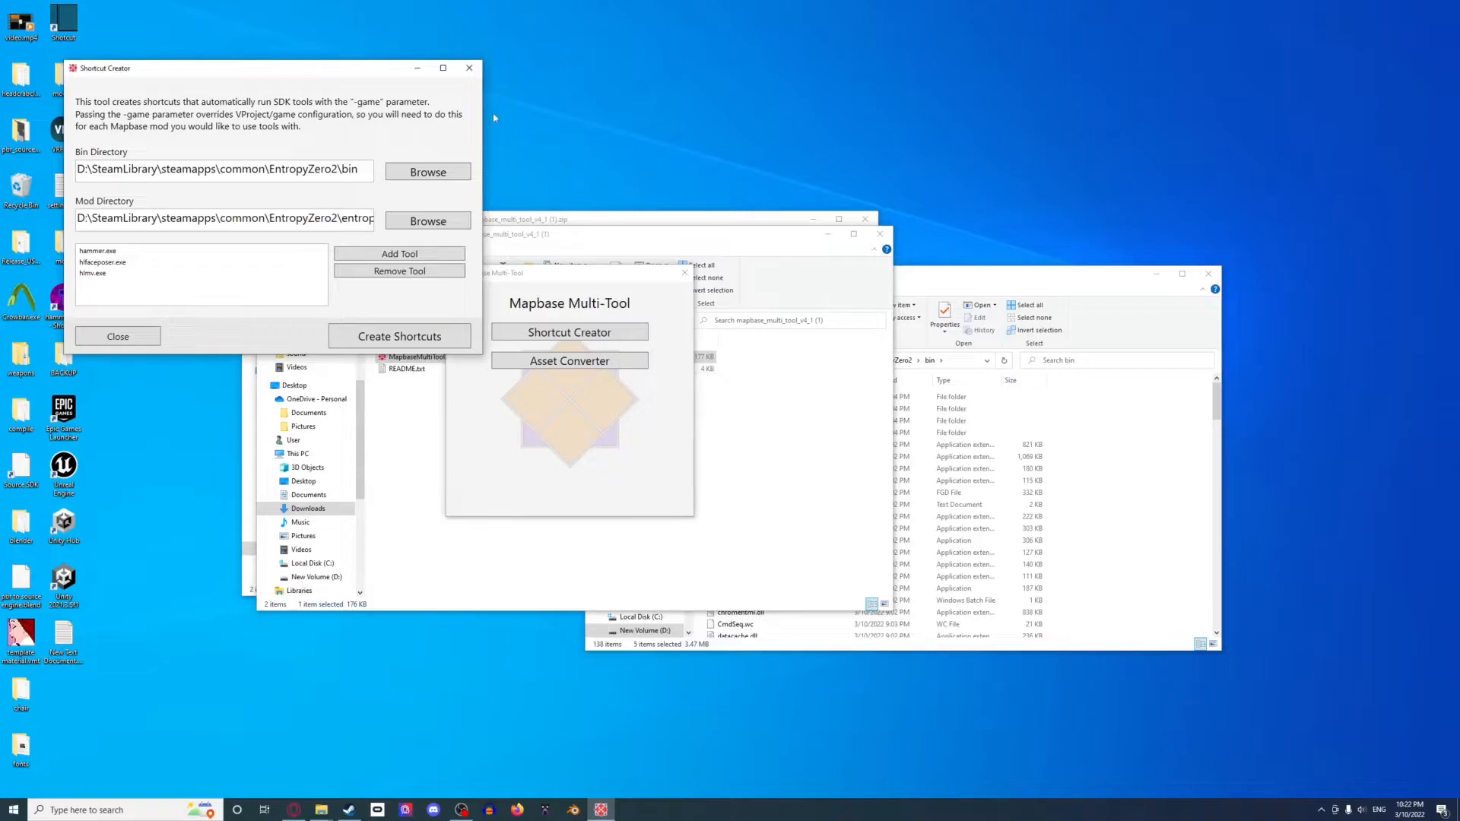
pyautogui.click(469, 68)
# Close the Multi-Tool, its extracted folder window and the zip archive window
pyautogui.click(684, 274)
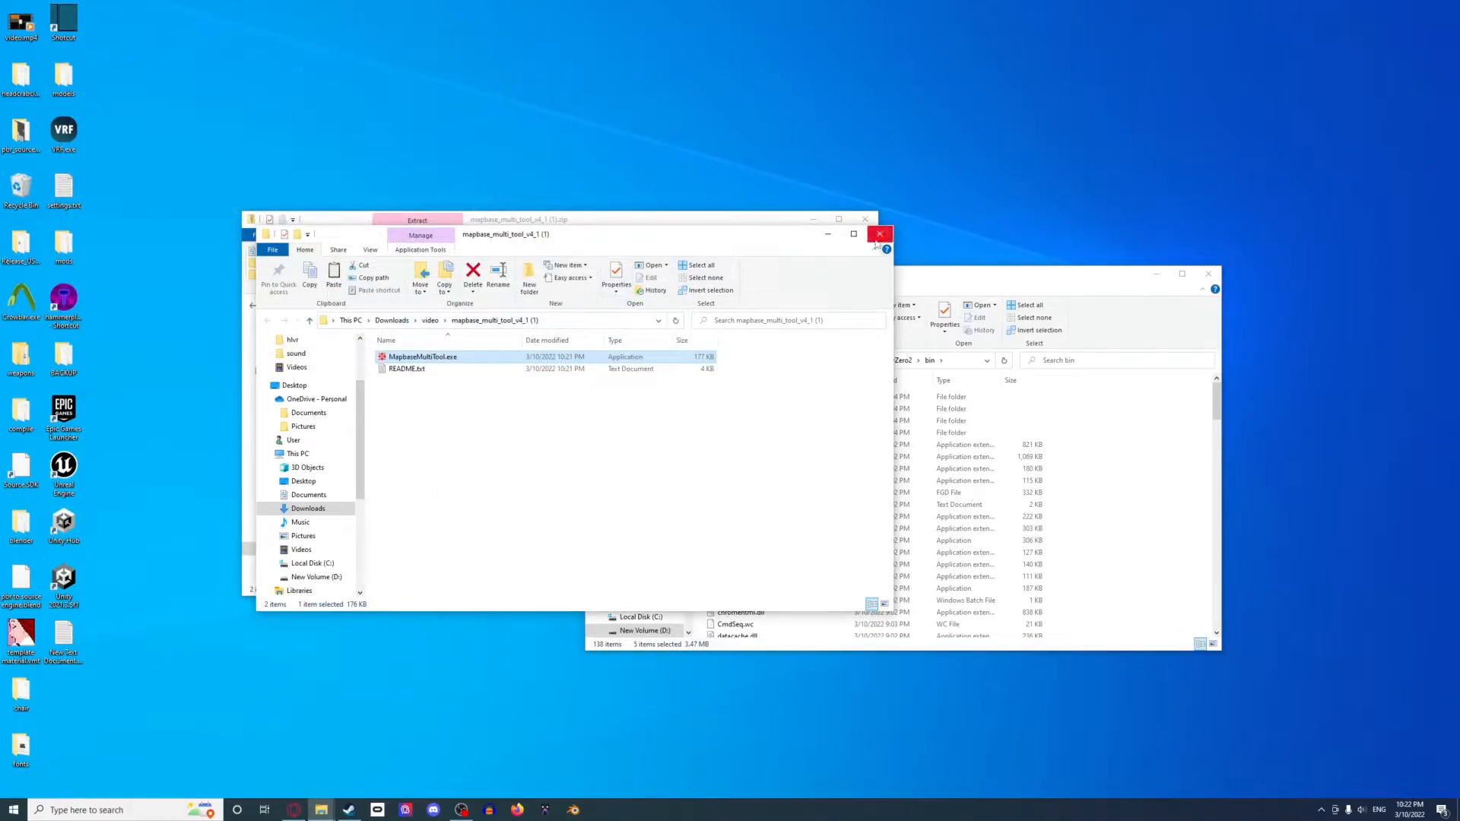
pyautogui.click(880, 233)
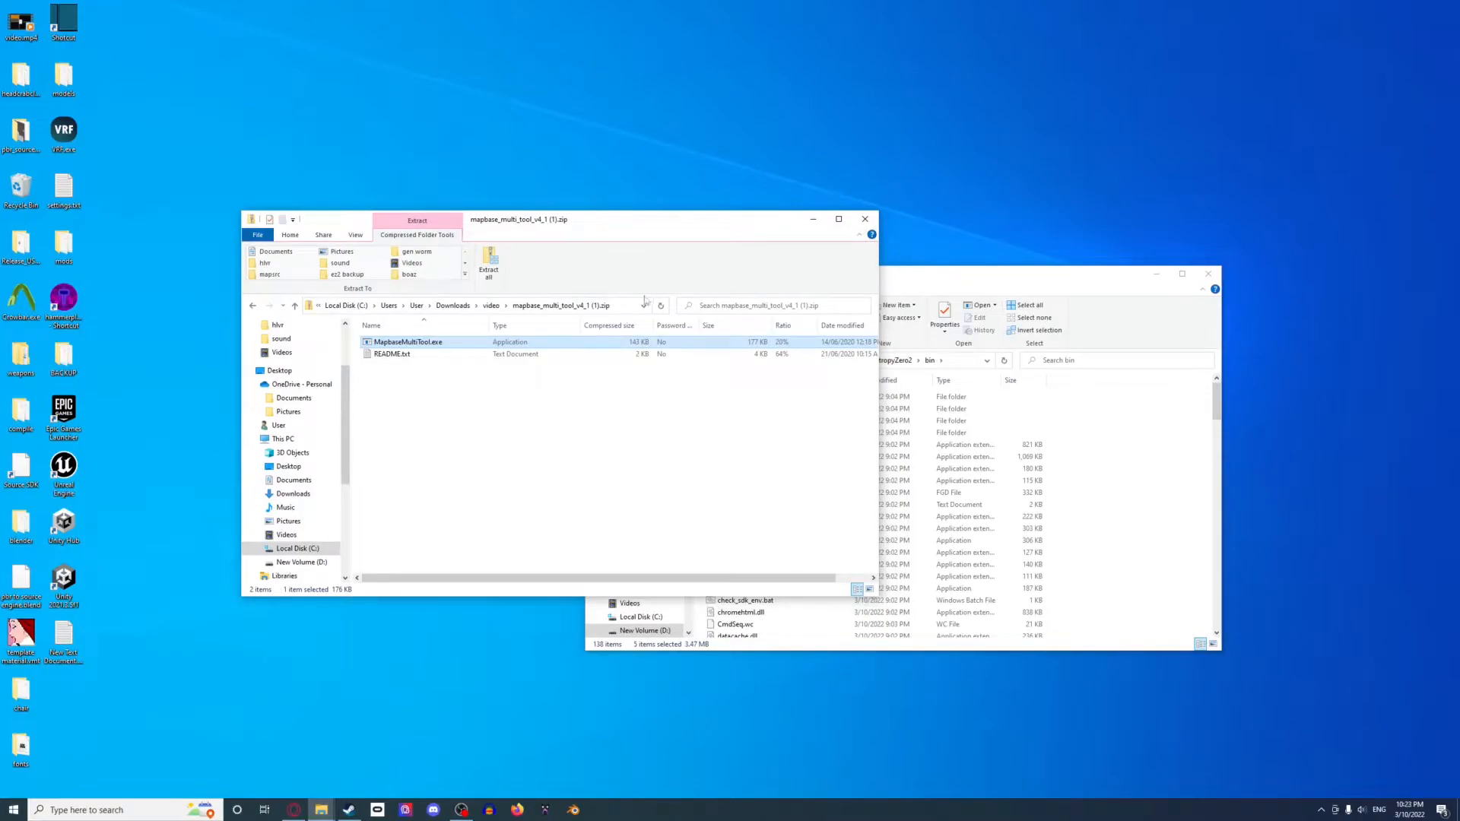
pyautogui.click(864, 219)
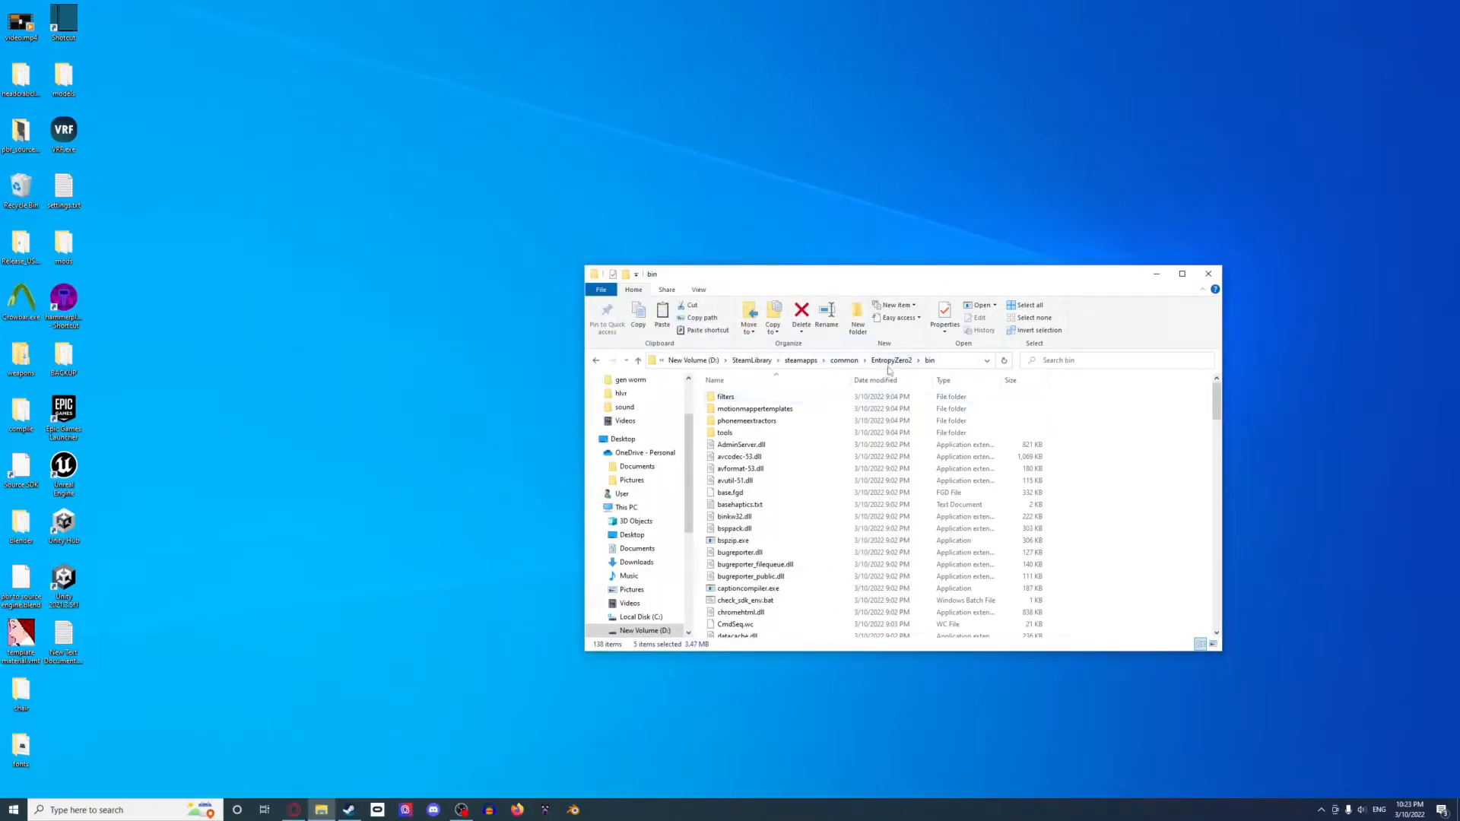
pyautogui.scroll(-8, 836, 493)
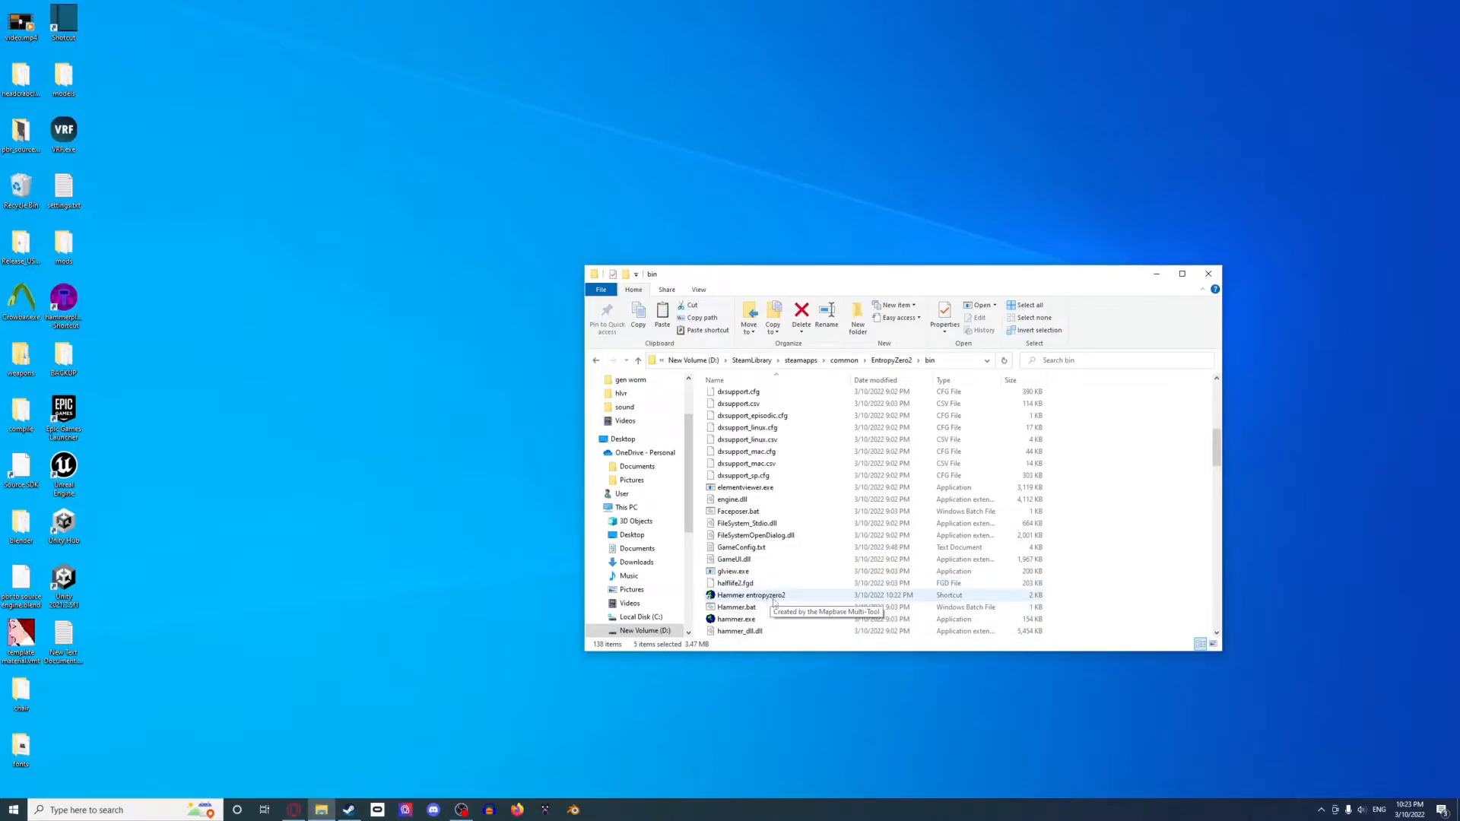
# Launch Hammer via the entropyzero2 shortcut in bin, dismiss its configuration prompt, and select GameConfig.txt
pyautogui.doubleClick(770, 595)
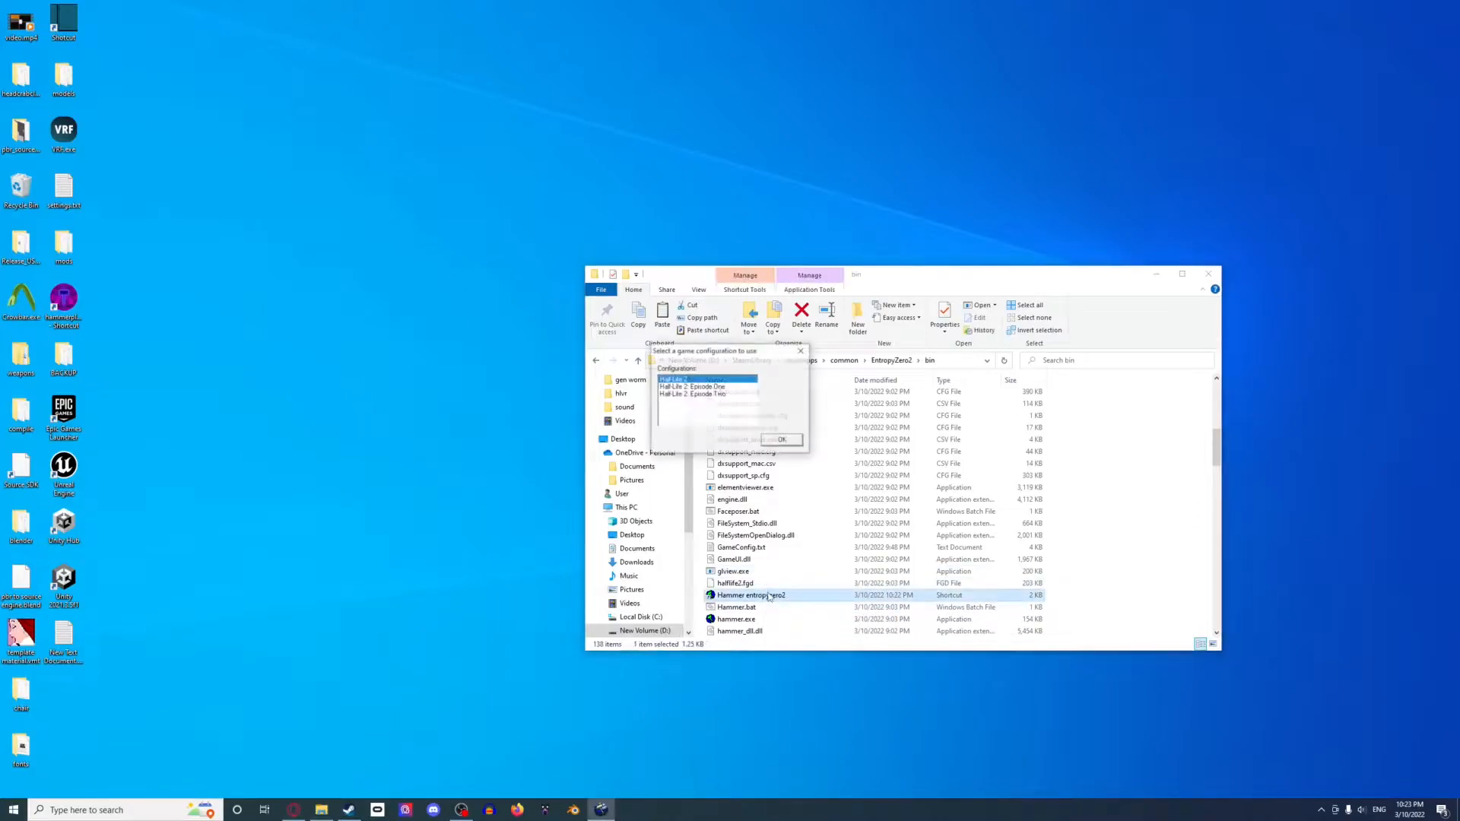
pyautogui.click(800, 350)
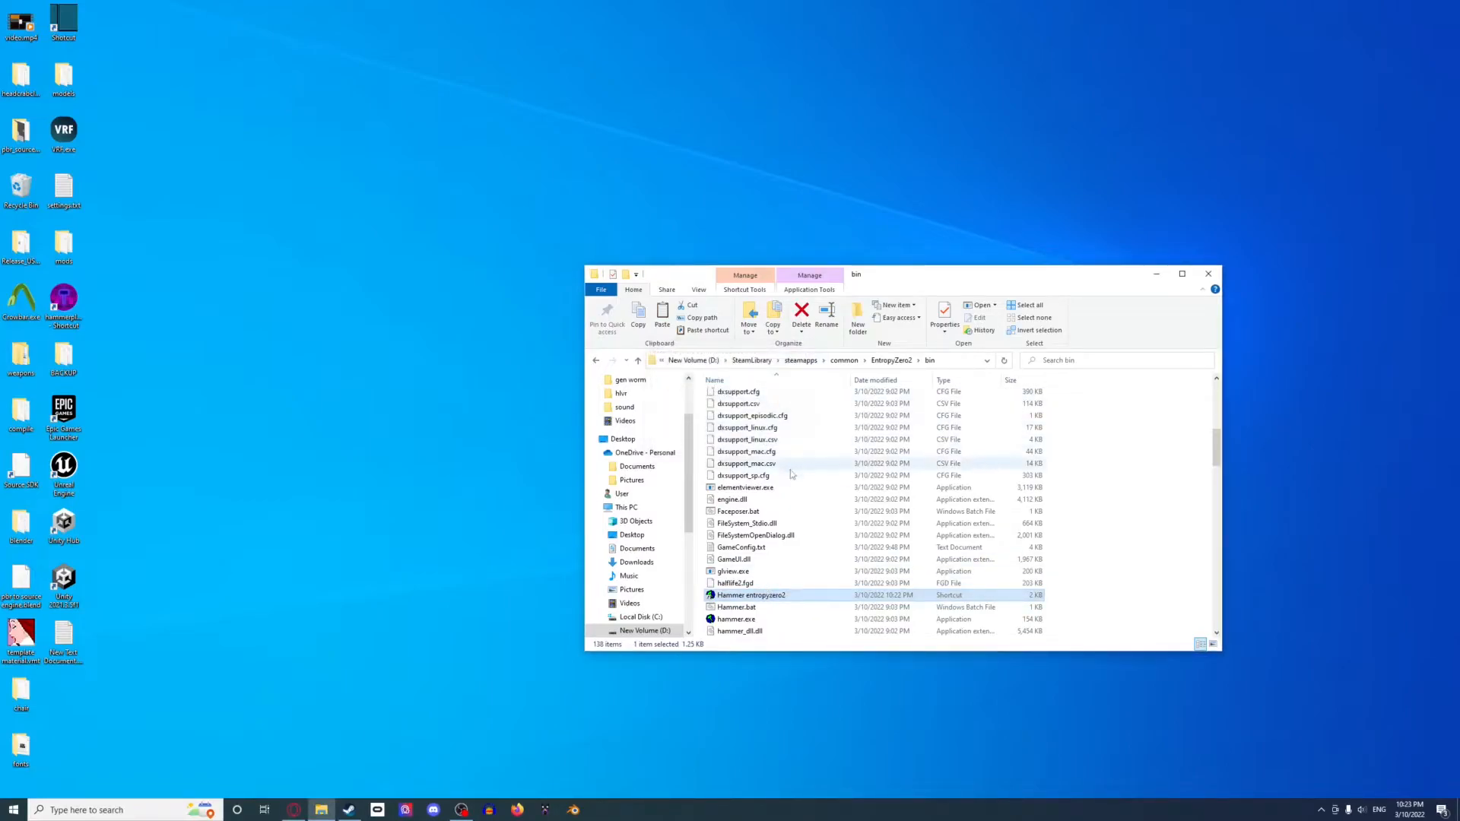
pyautogui.click(778, 548)
# Edit GameConfig.txt in Notepad++ and delete the Half-Life 2 and Episode One blocks, keeping Episode Two
pyautogui.rightClick(779, 550)
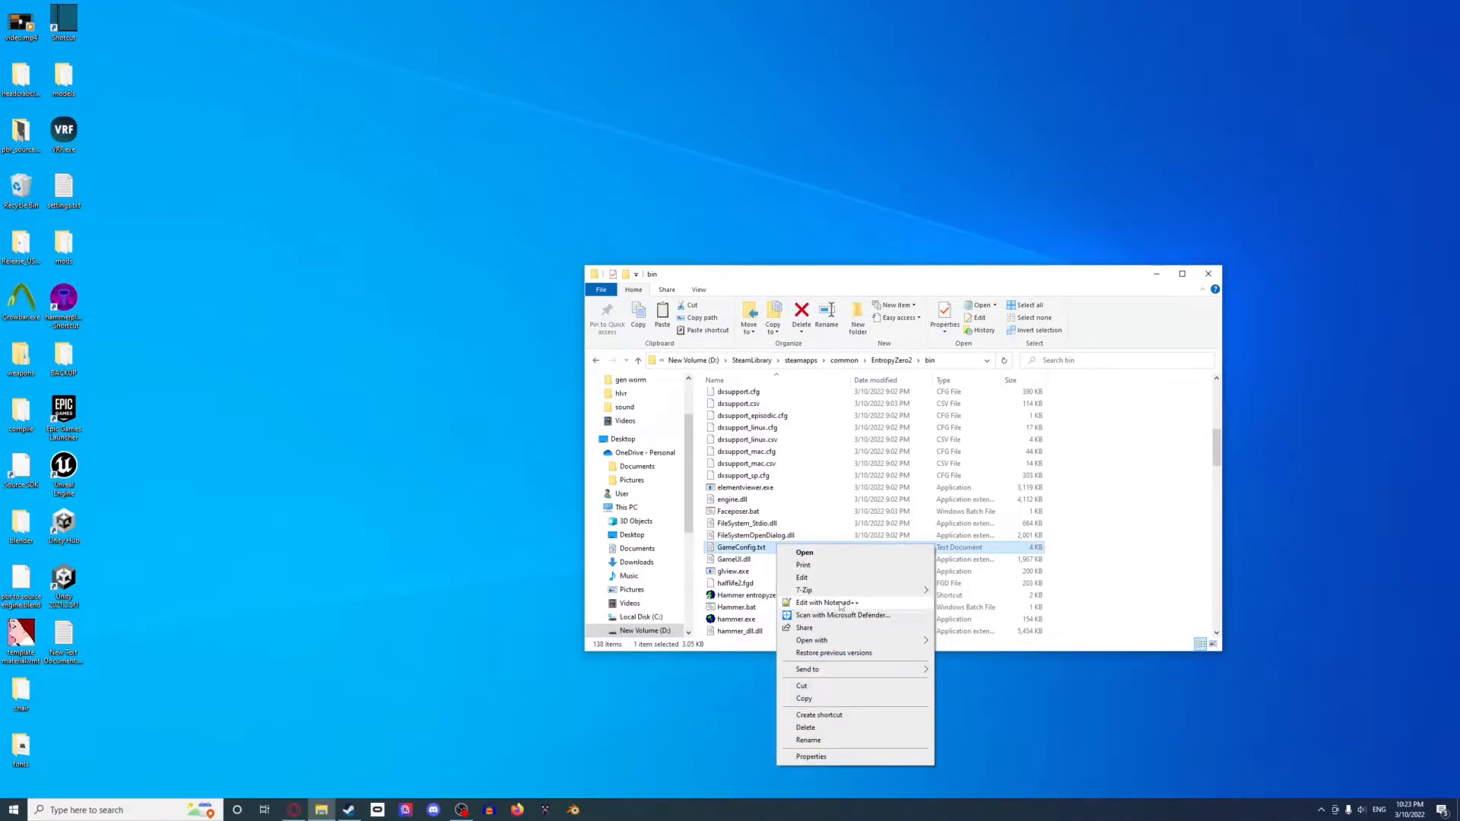
pyautogui.click(840, 606)
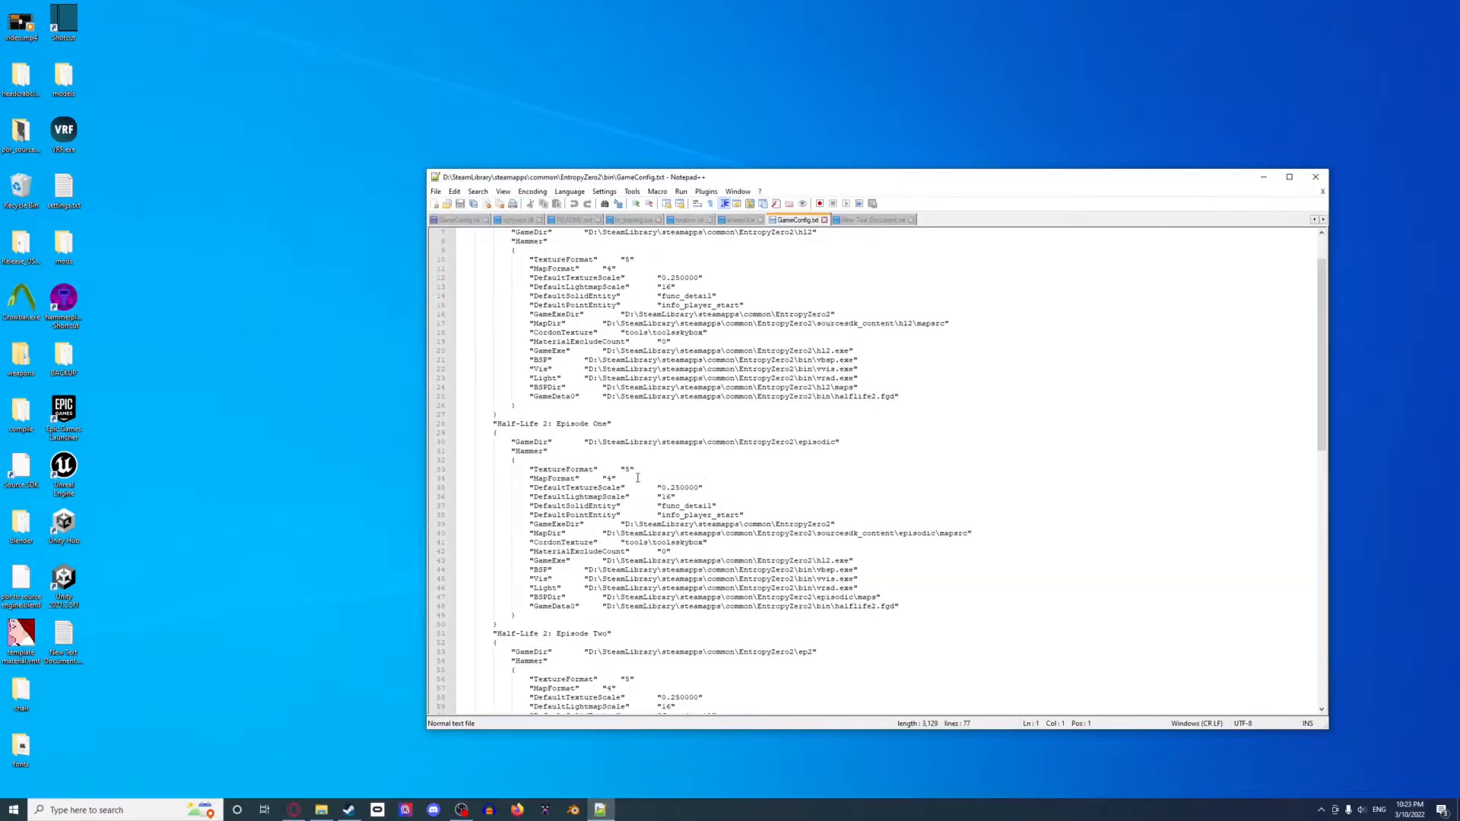
pyautogui.moveTo(515, 622); pyautogui.dragTo(449, 269)
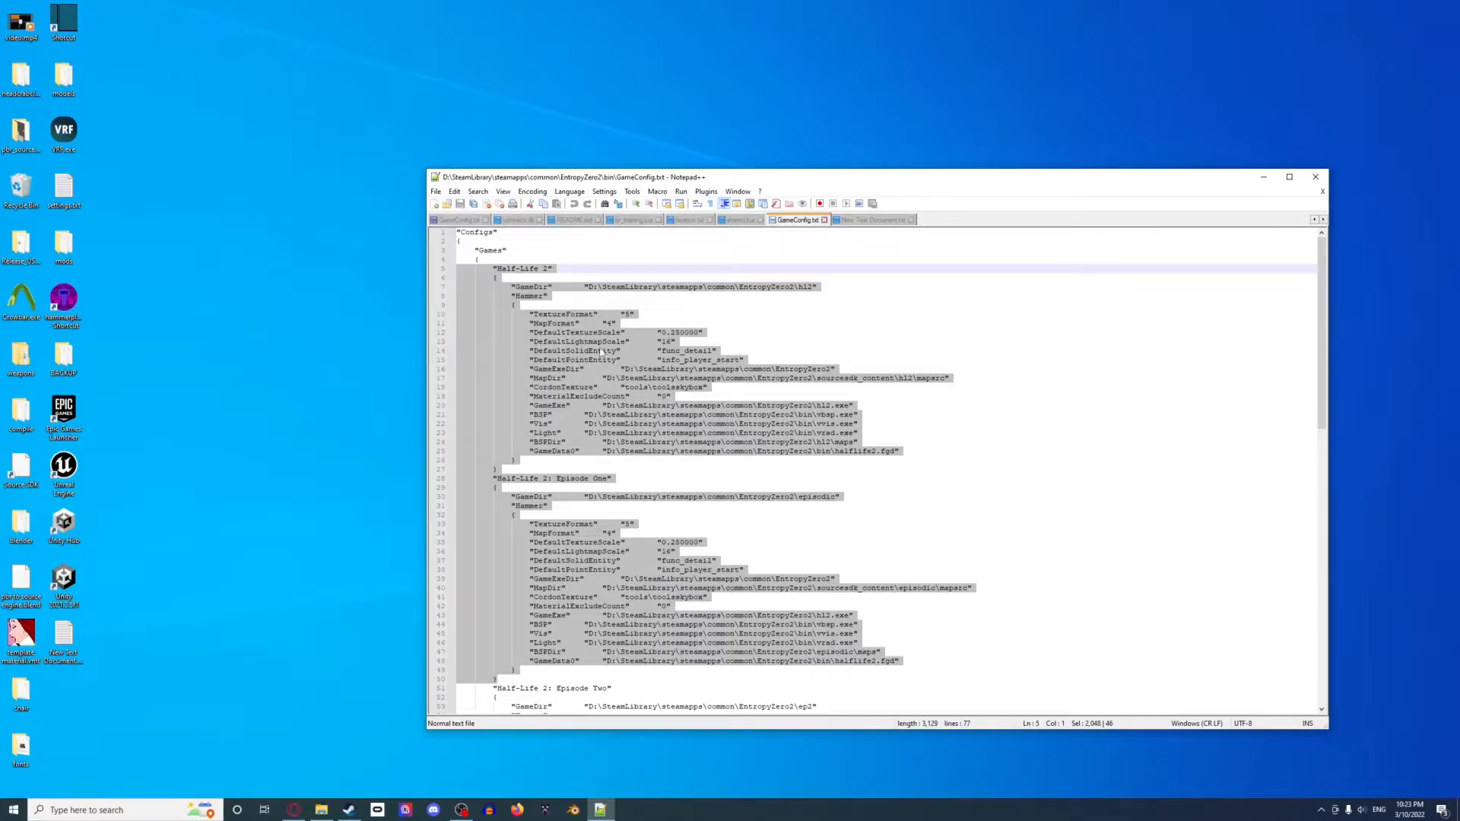
pyautogui.press('Delete')
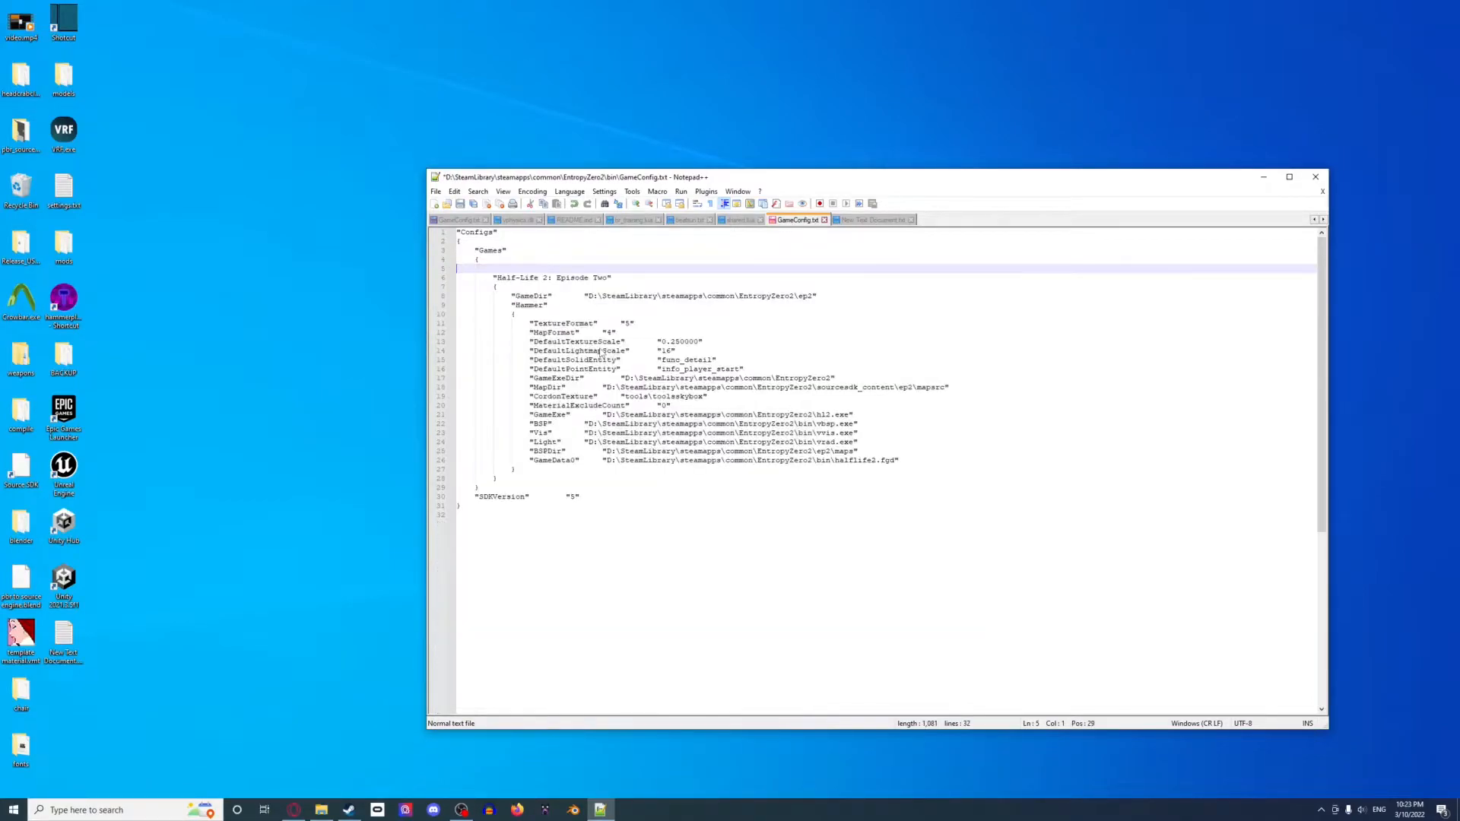
pyautogui.press('BackSpace')
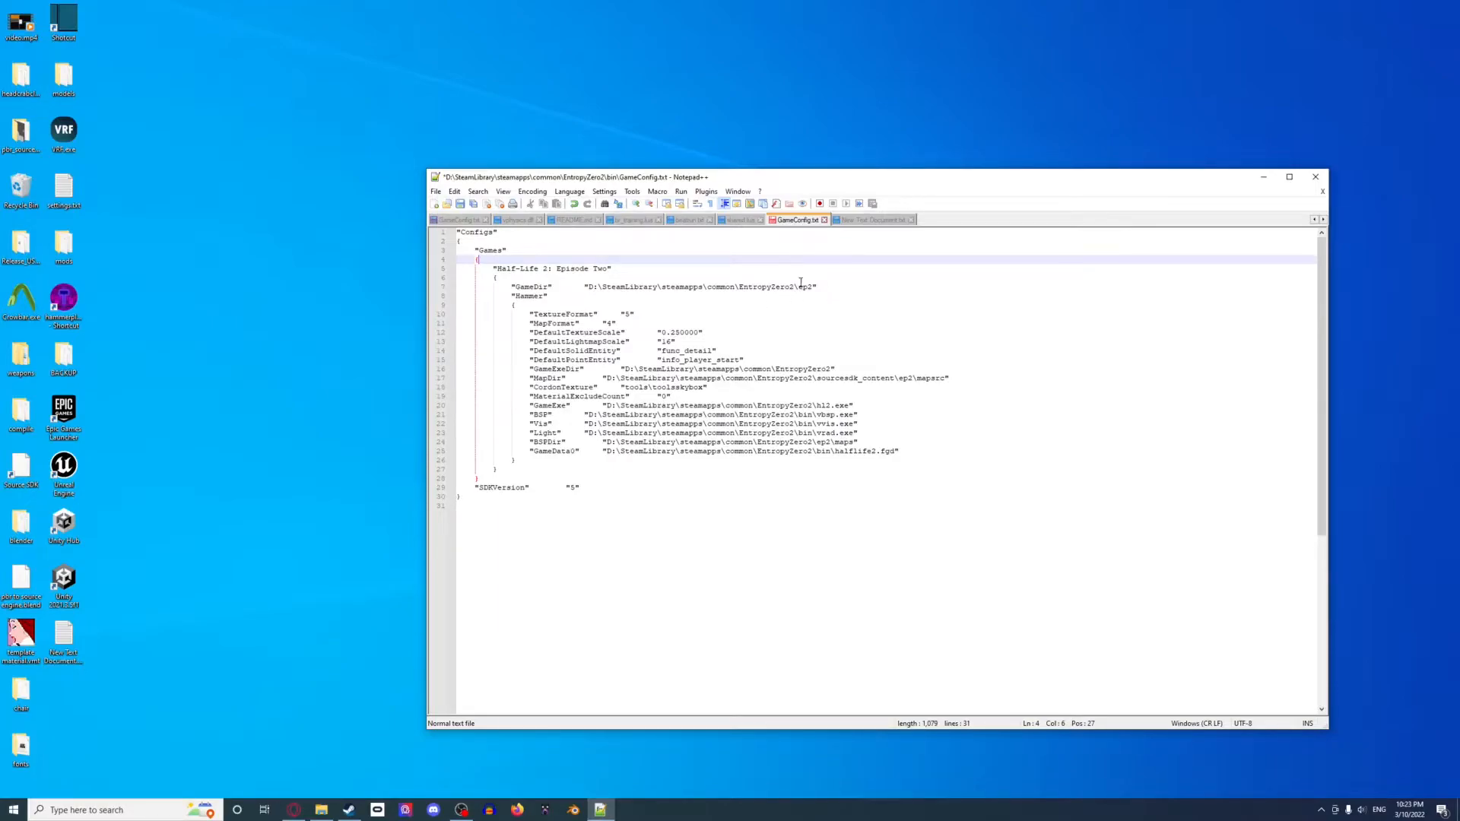
# Replace the GameDir path on line 7 with the copied EntropyZero2\entropyzero2 folder path
pyautogui.click(322, 810)
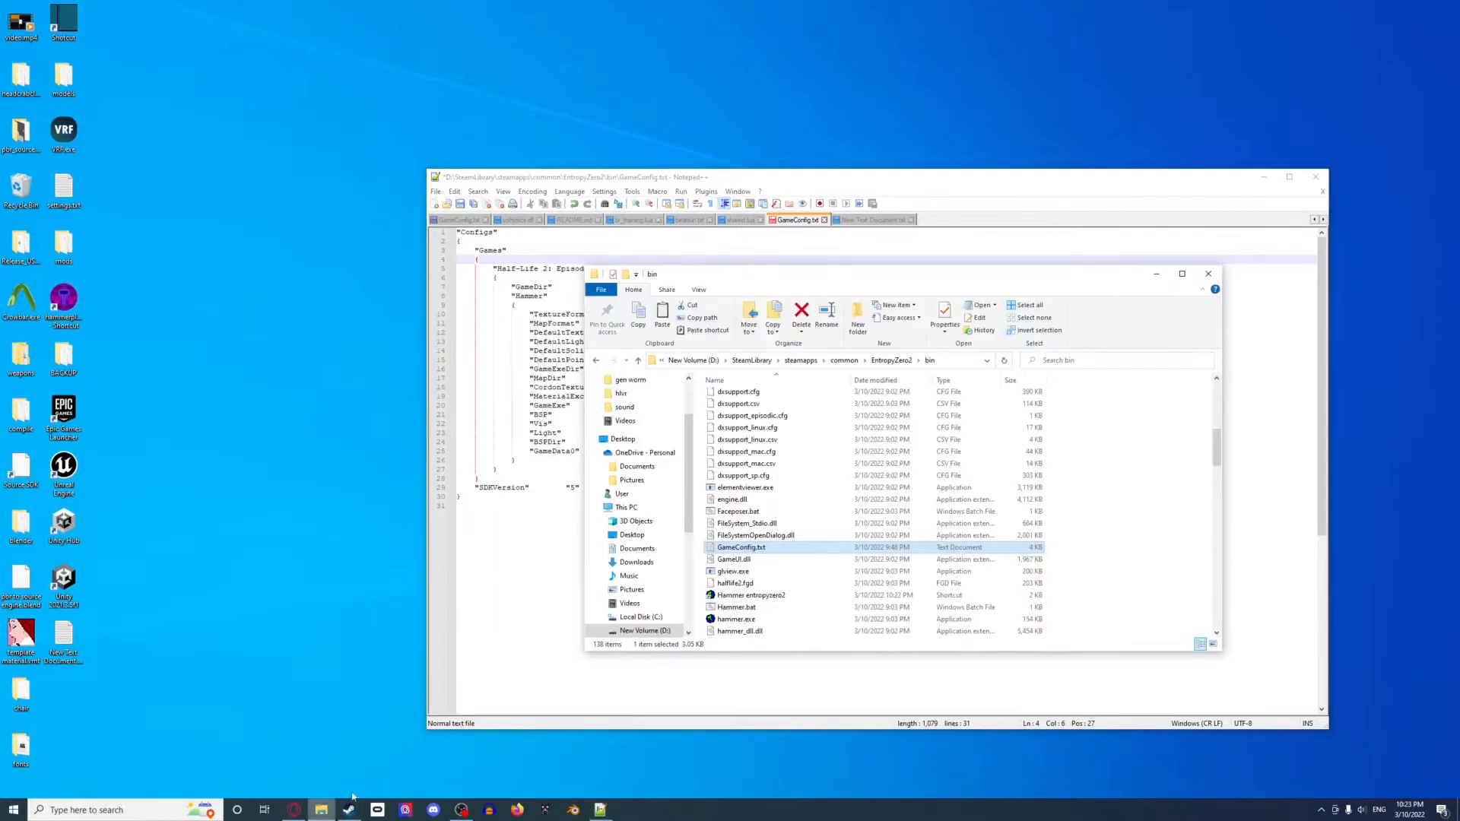
pyautogui.click(906, 360)
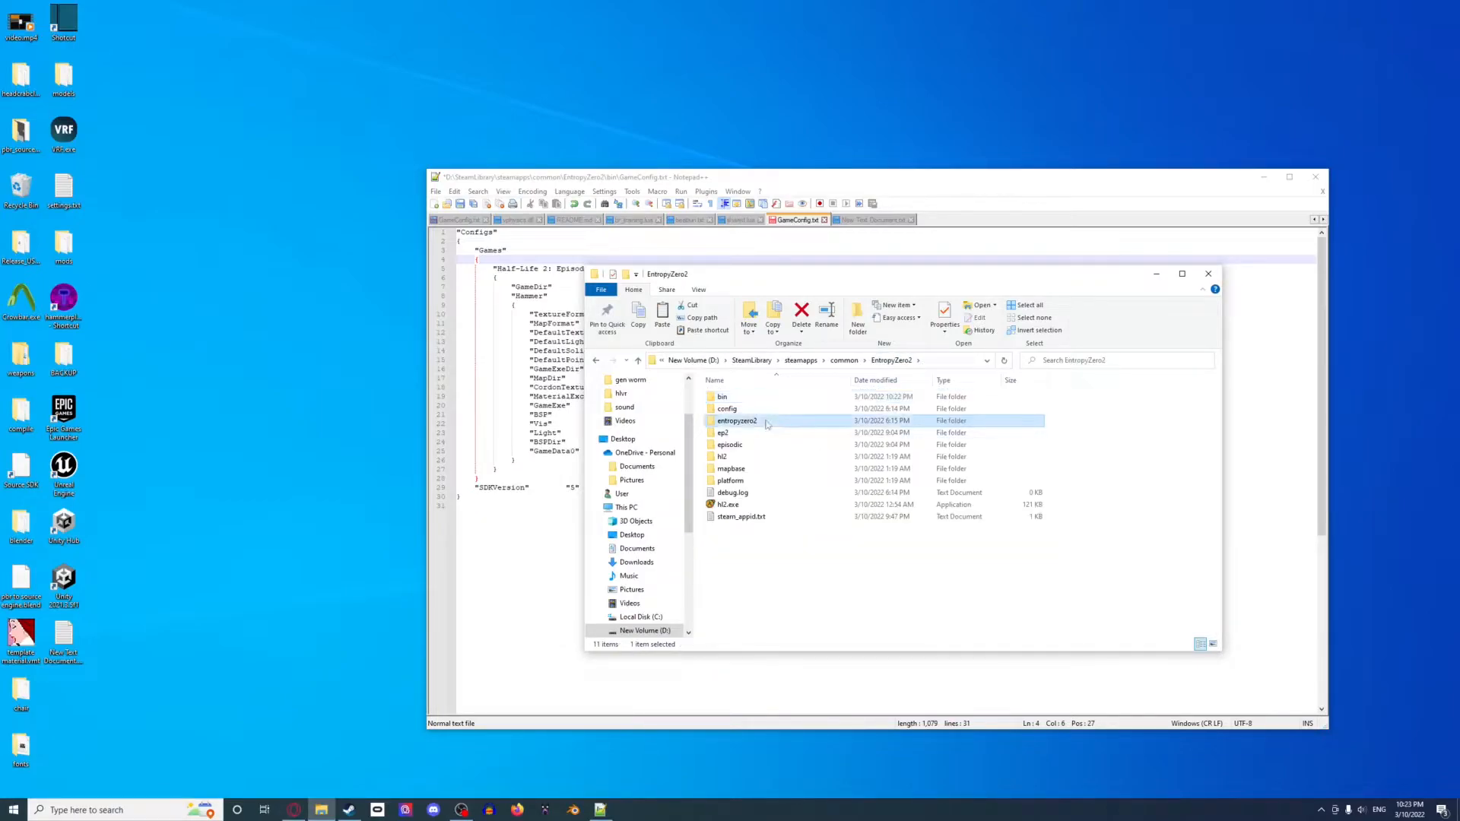
pyautogui.doubleClick(742, 422)
pyautogui.click(939, 363)
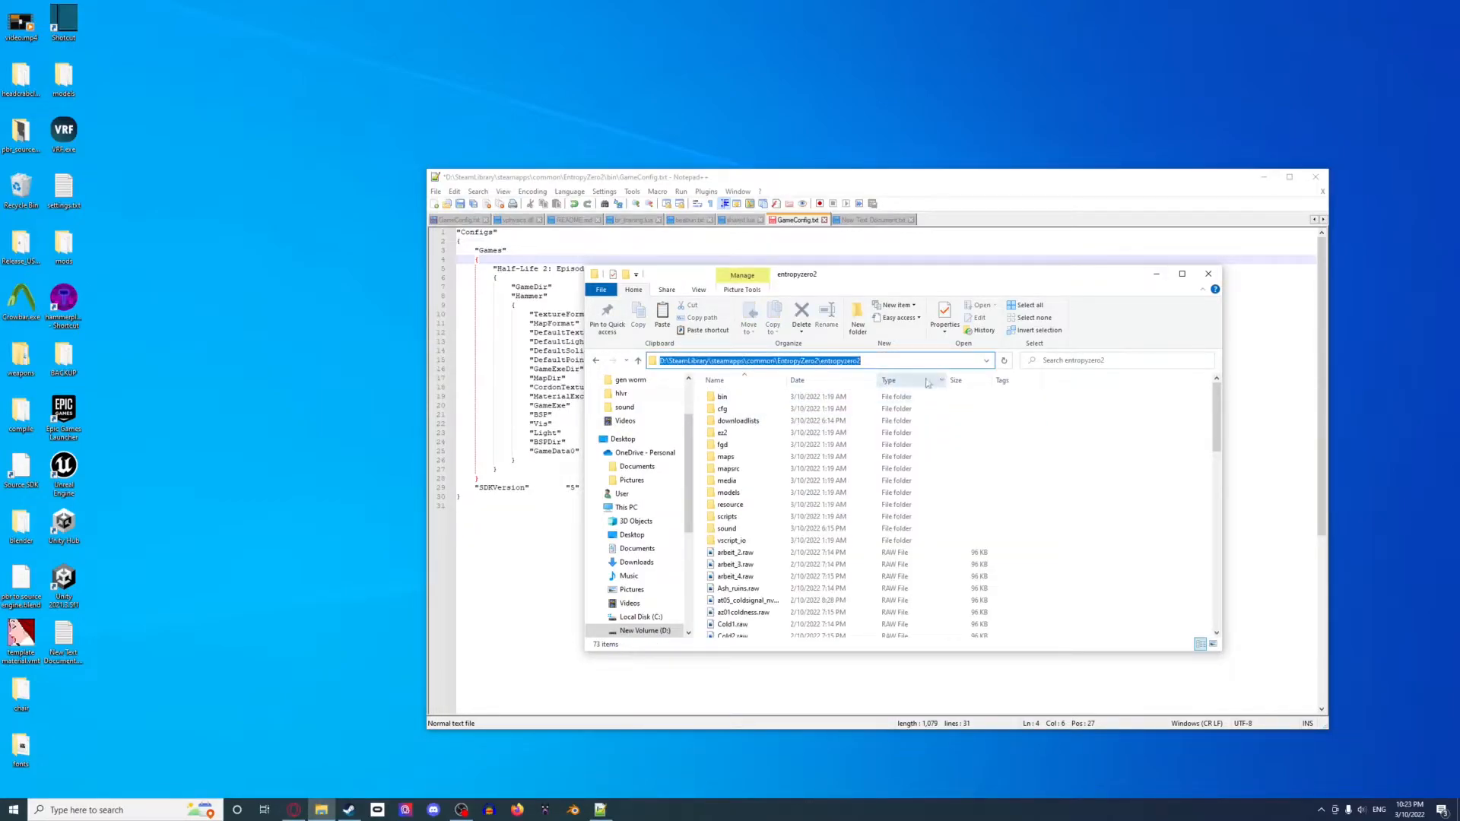
pyautogui.click(1156, 274)
pyautogui.moveTo(817, 287); pyautogui.dragTo(589, 287)
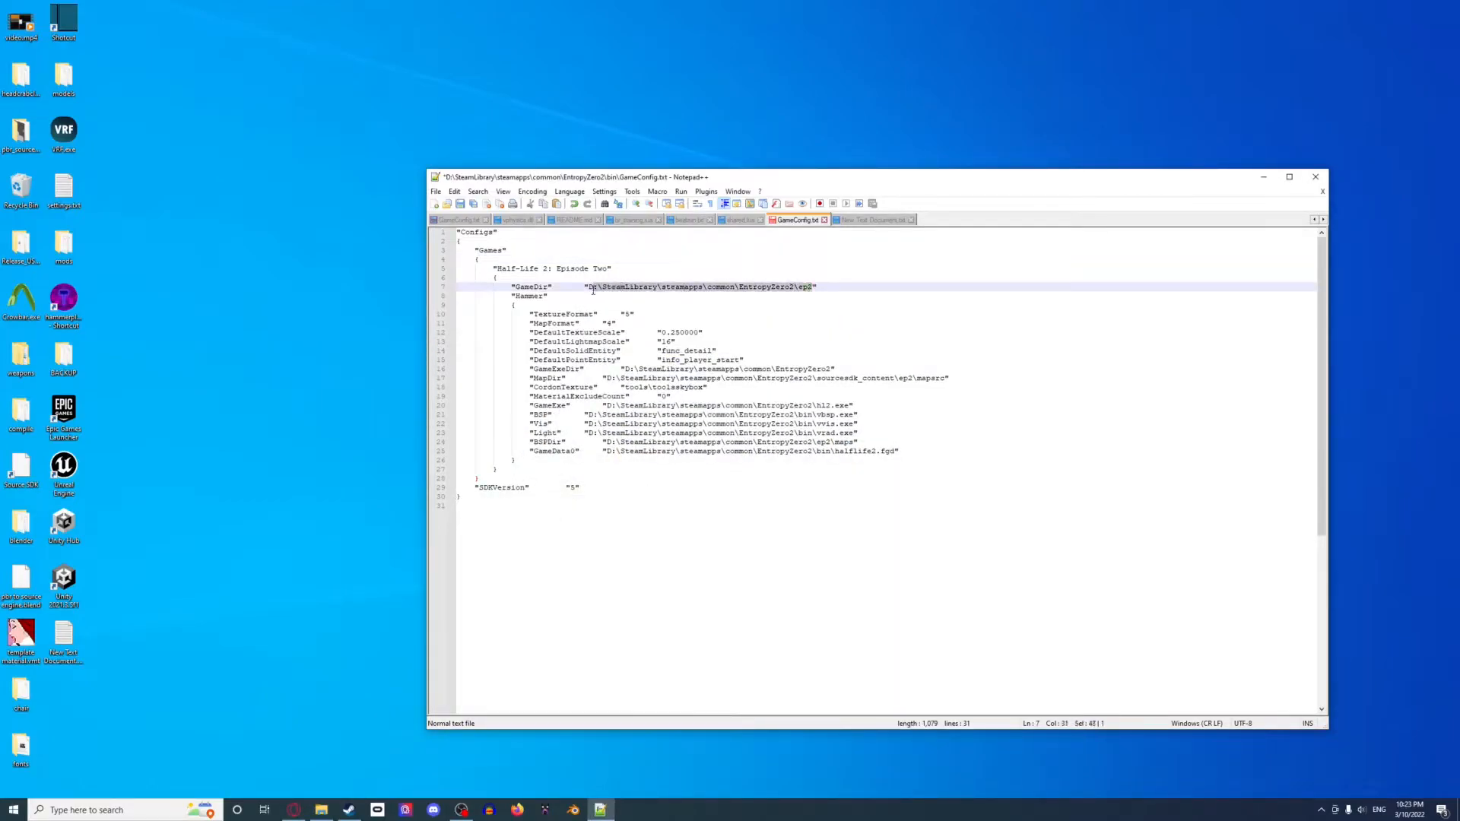
pyautogui.write('D:\\SteamLibrary\\steamapps\\common\\EntropyZero2\\entropyzero2')
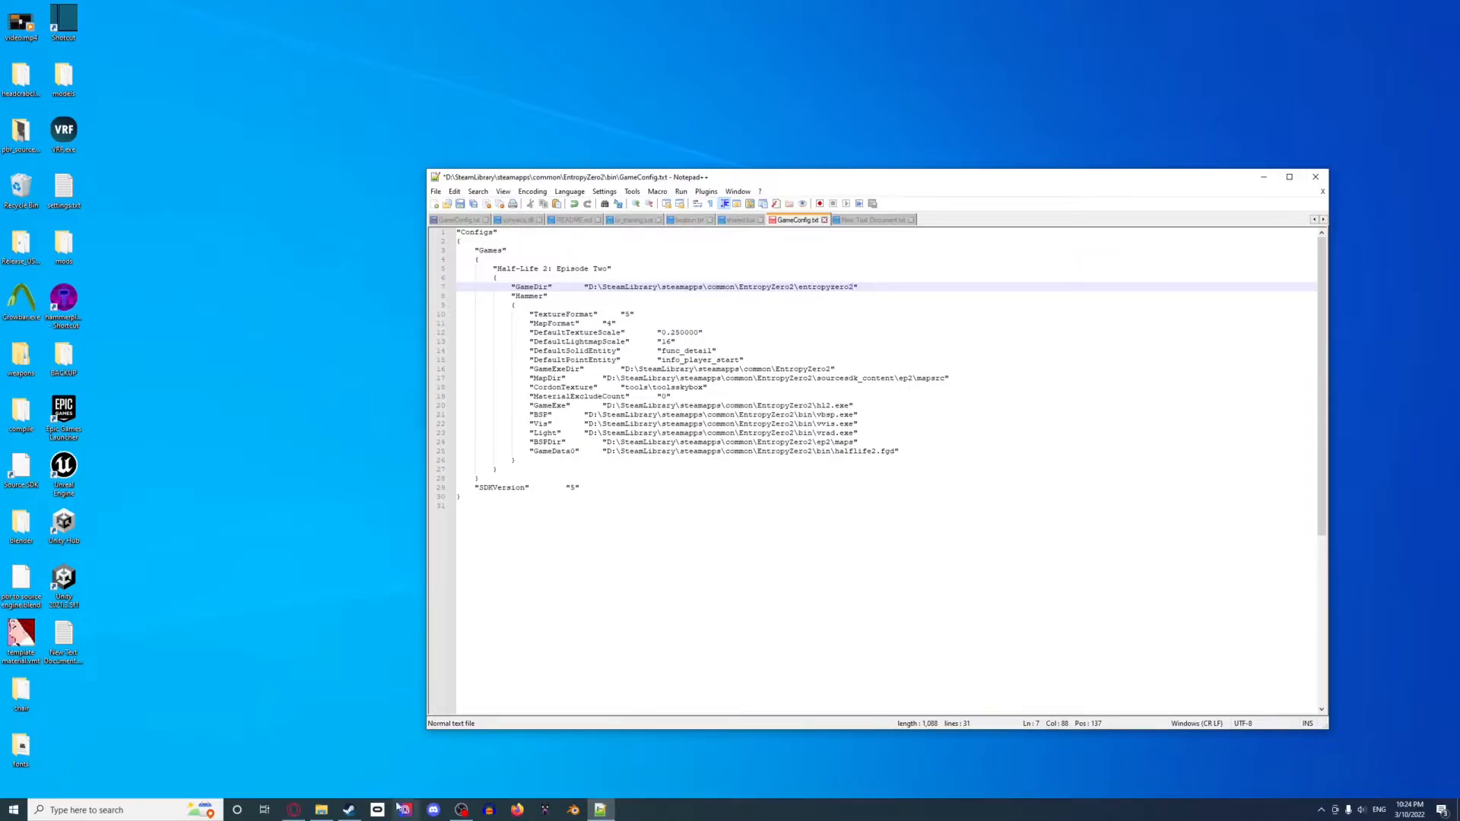
# Replace the MapDir path on line 17 with the copied entropyzero2\mapsrc folder path
pyautogui.click(320, 810)
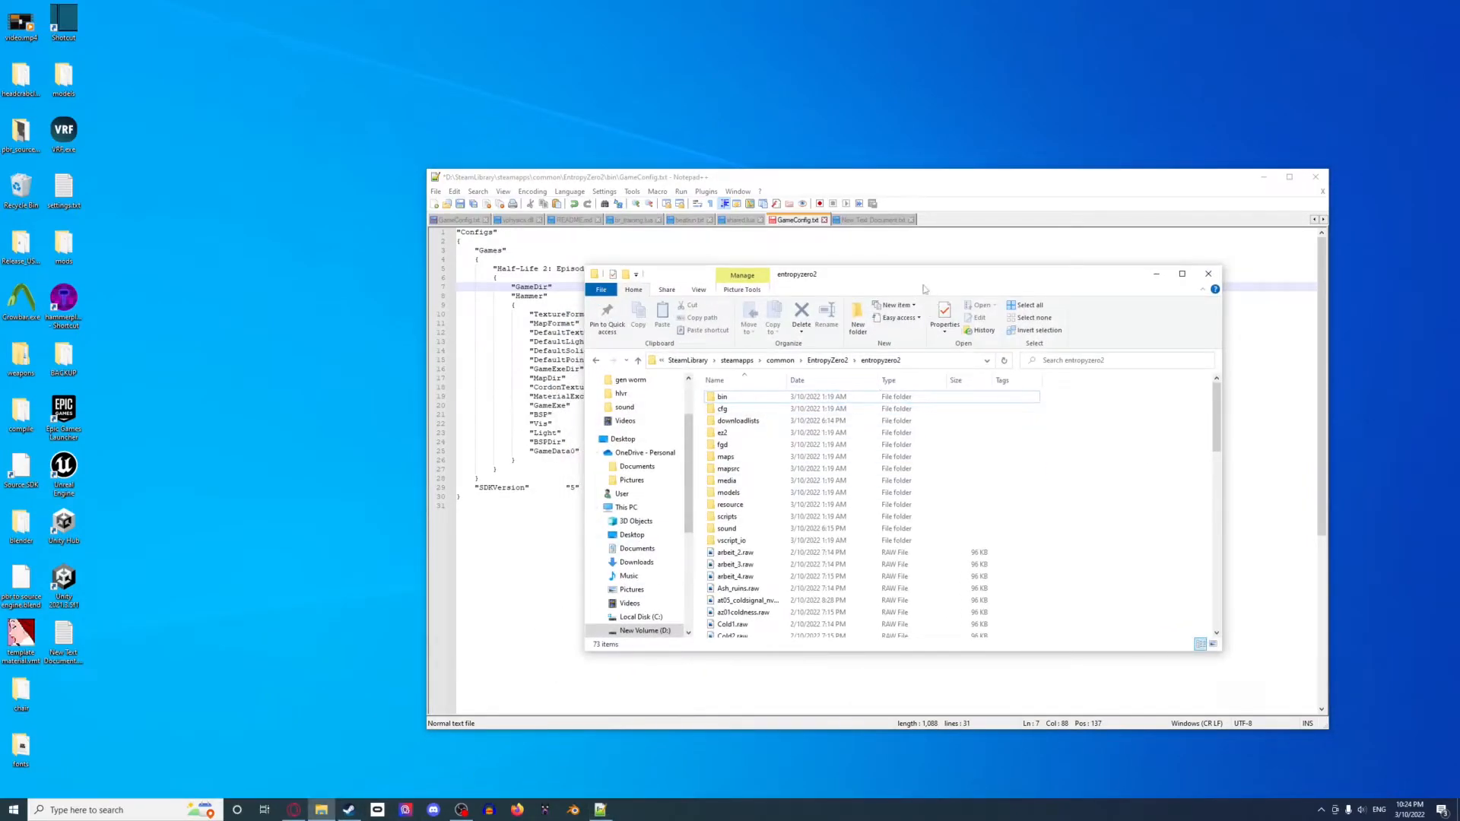
pyautogui.moveTo(881, 268); pyautogui.dragTo(629, 394)
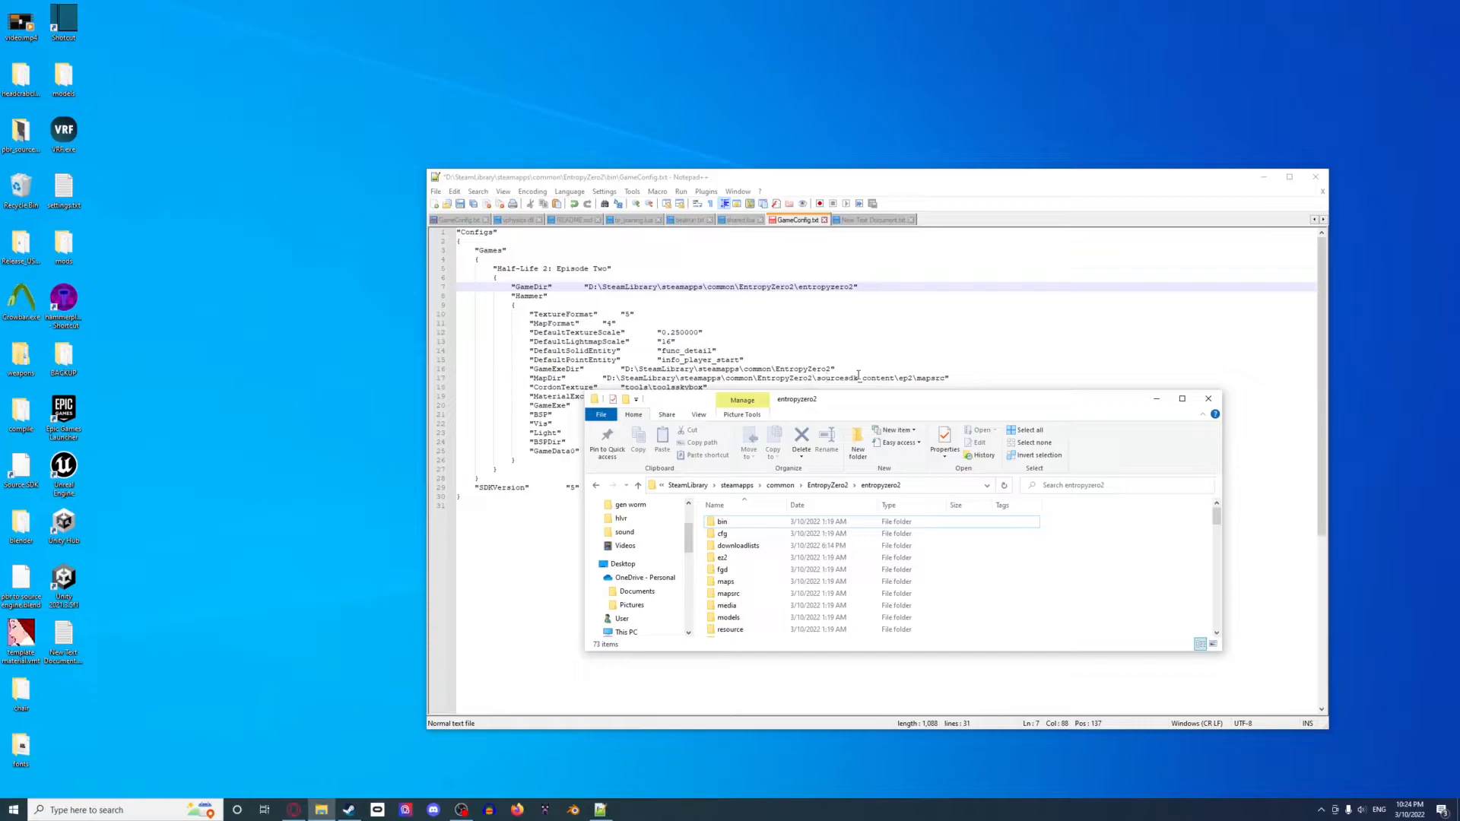
pyautogui.moveTo(904, 392)
pyautogui.mouseDown()
pyautogui.moveTo(902, 287)
pyautogui.moveTo(753, 420)
pyautogui.mouseUp()
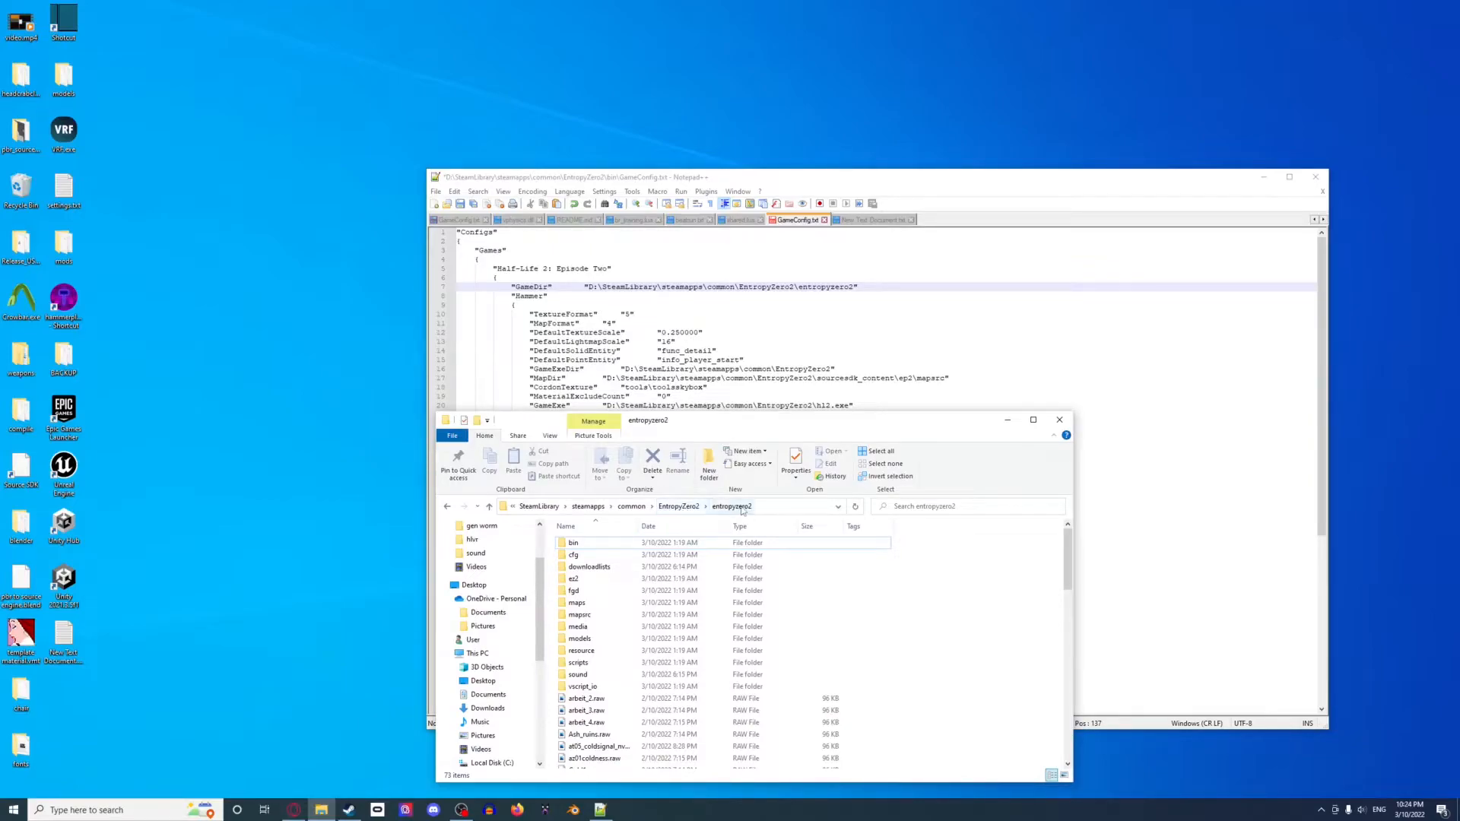
pyautogui.doubleClick(582, 614)
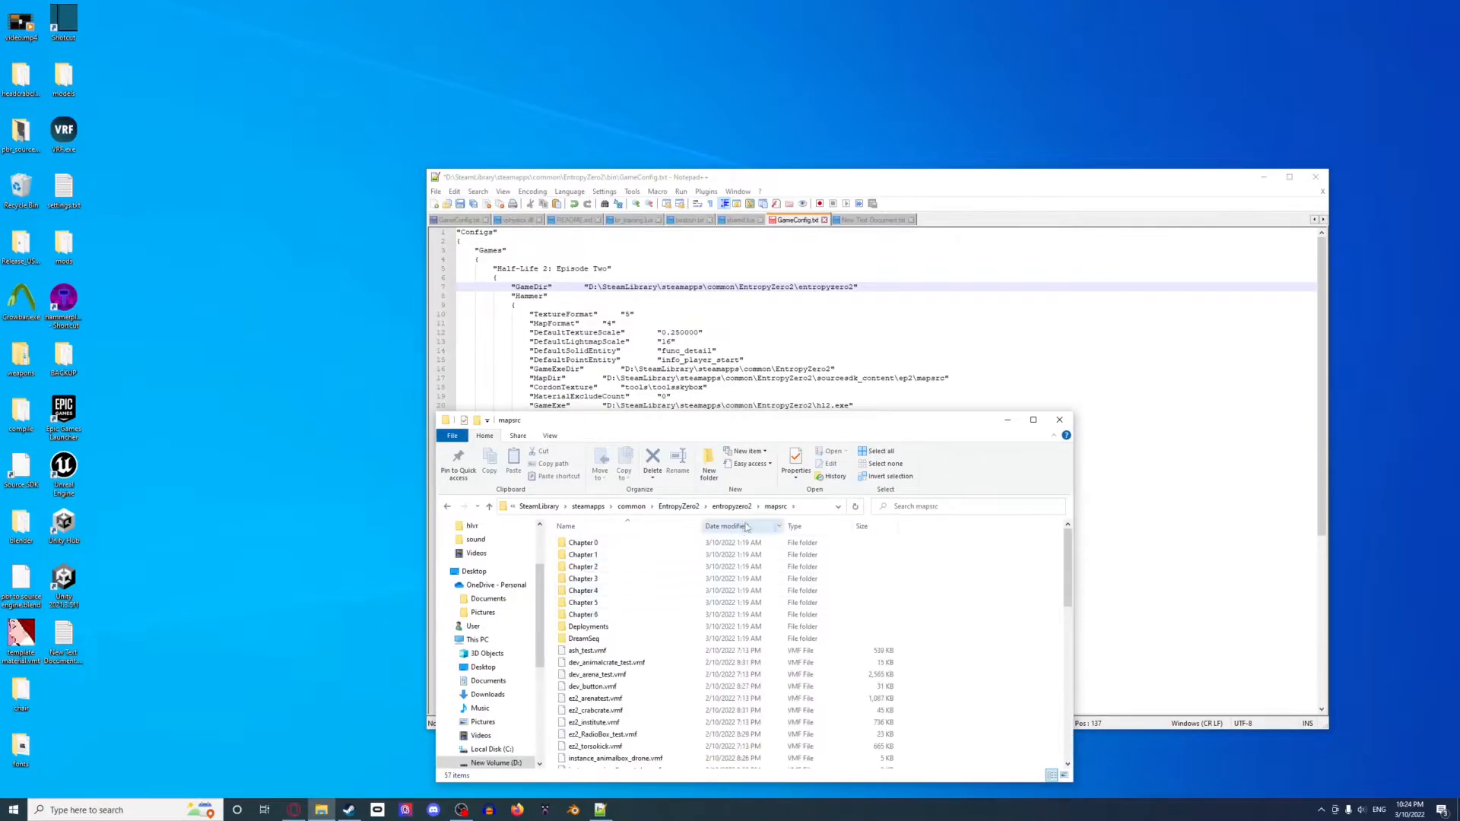
pyautogui.click(811, 510)
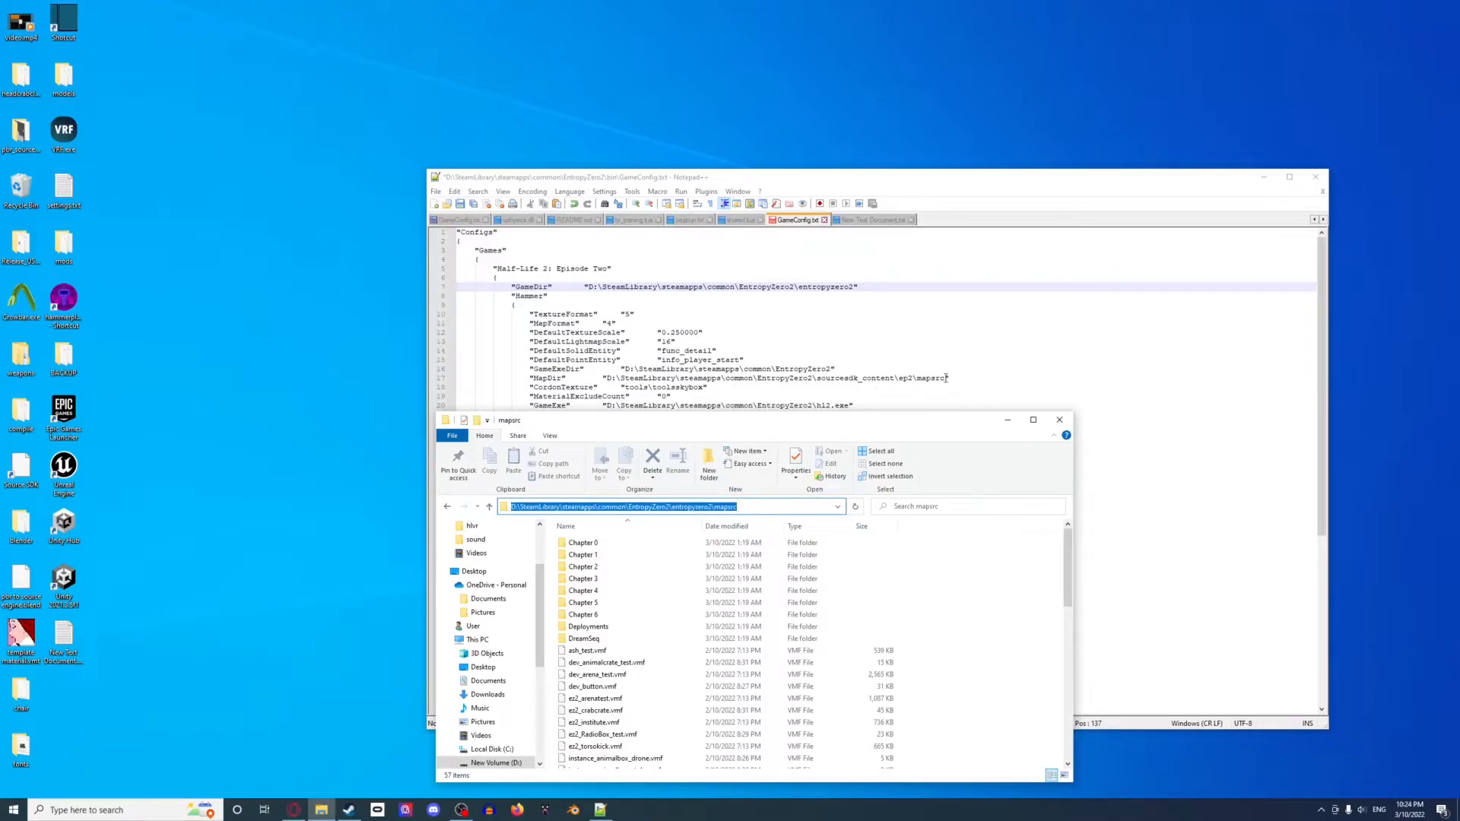
pyautogui.moveTo(944, 378); pyautogui.dragTo(603, 379)
pyautogui.write('D:\\SteamLibrary\\steamapps\\common\\EntropyZero2\\entropyzero2\\mapsrc')
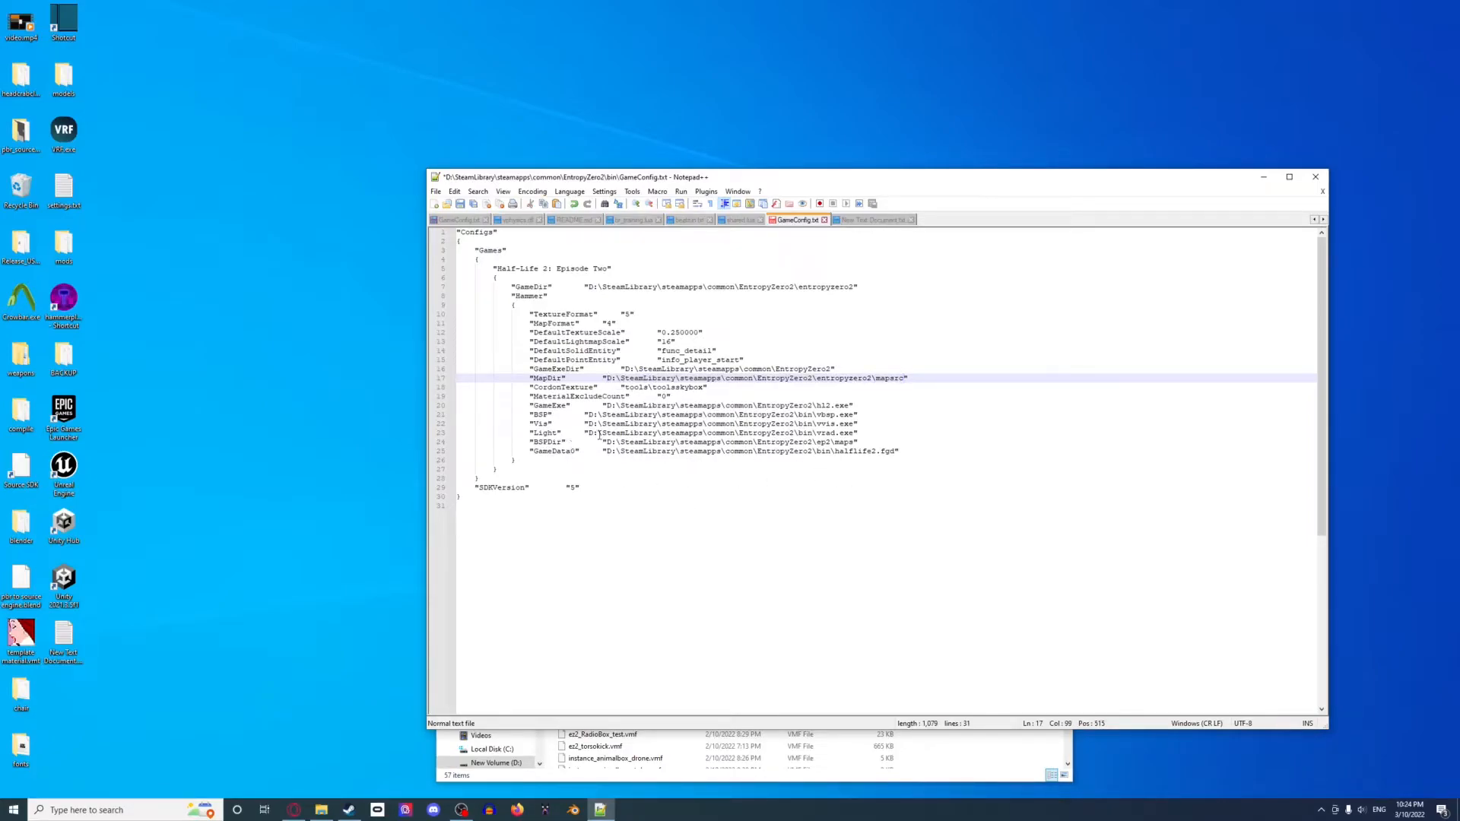
# Replace the BSPDir path on line 24 with the copied entropyzero2\maps folder path
pyautogui.click(320, 811)
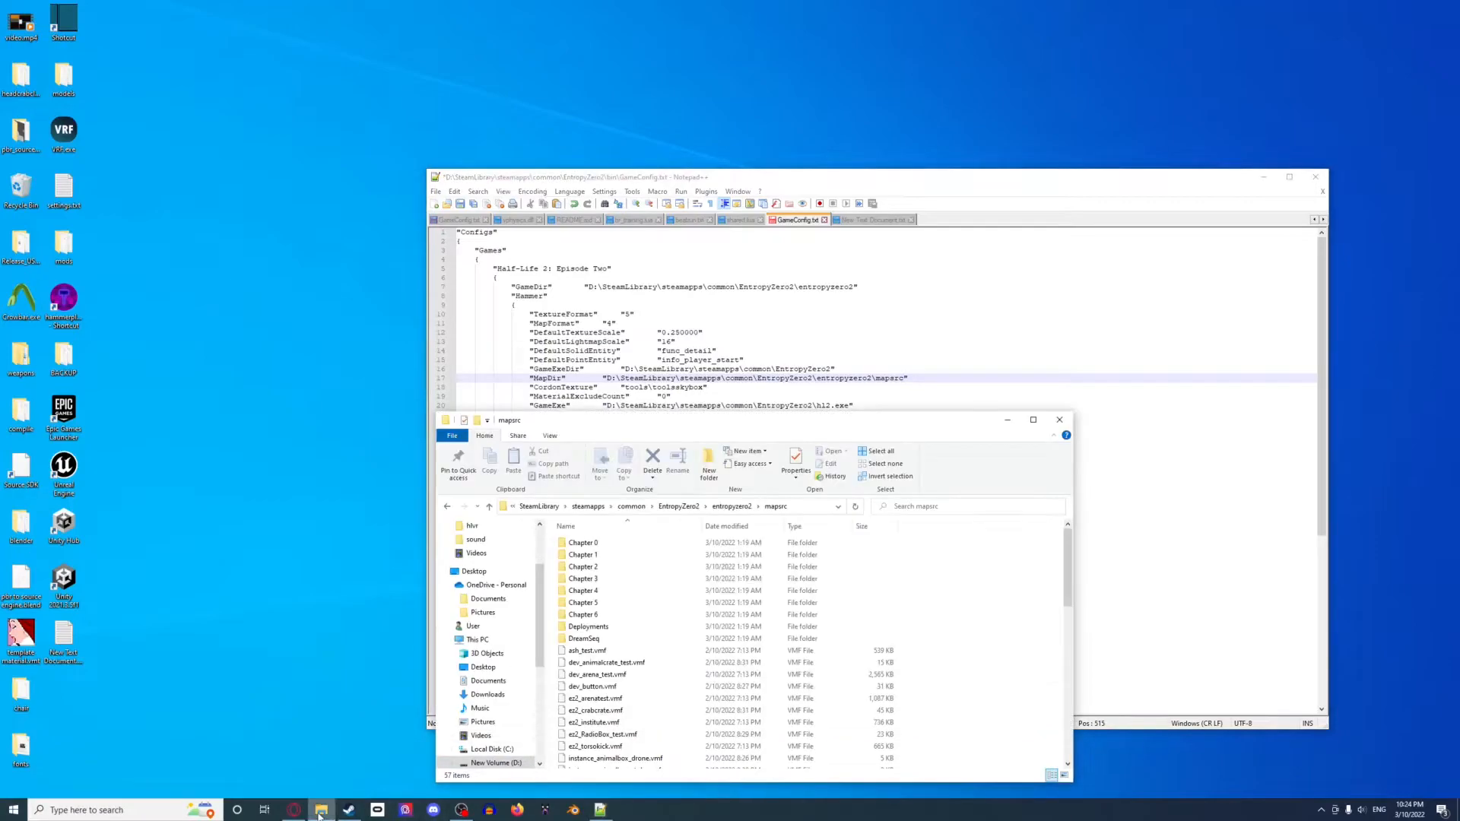
pyautogui.click(731, 506)
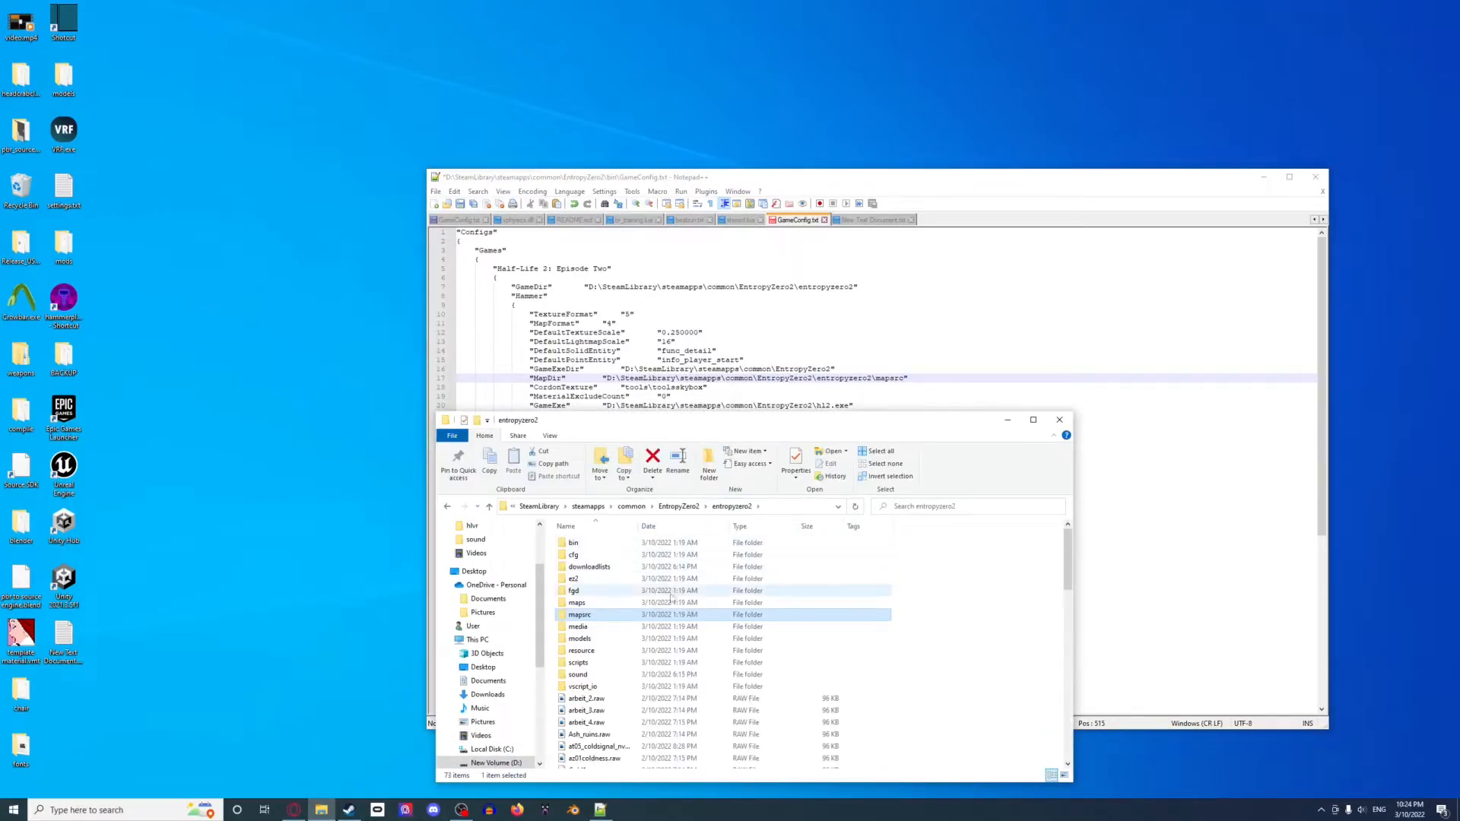
pyautogui.click(587, 604)
pyautogui.doubleClick(587, 604)
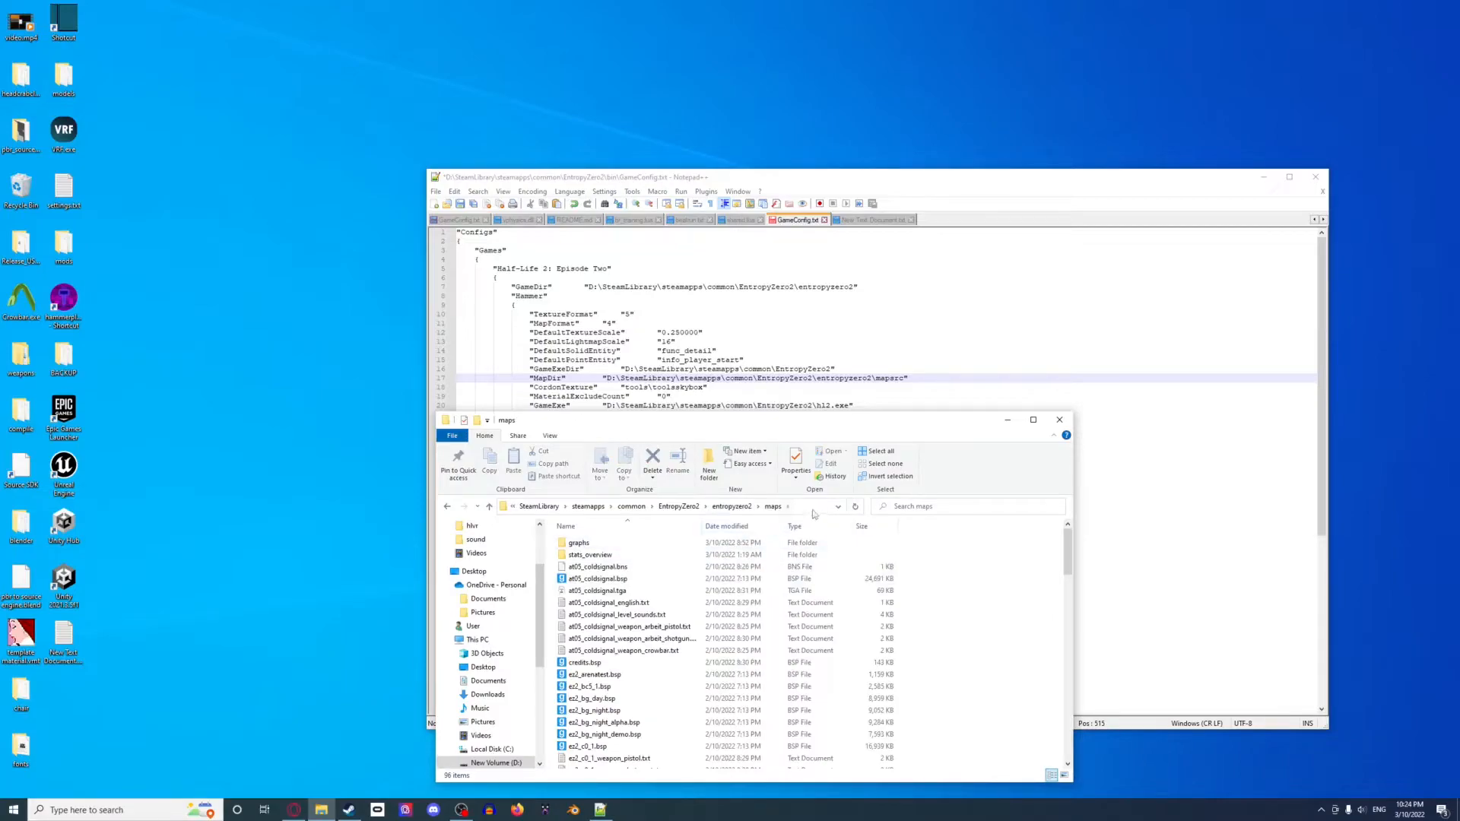
pyautogui.click(812, 506)
pyautogui.click(858, 381)
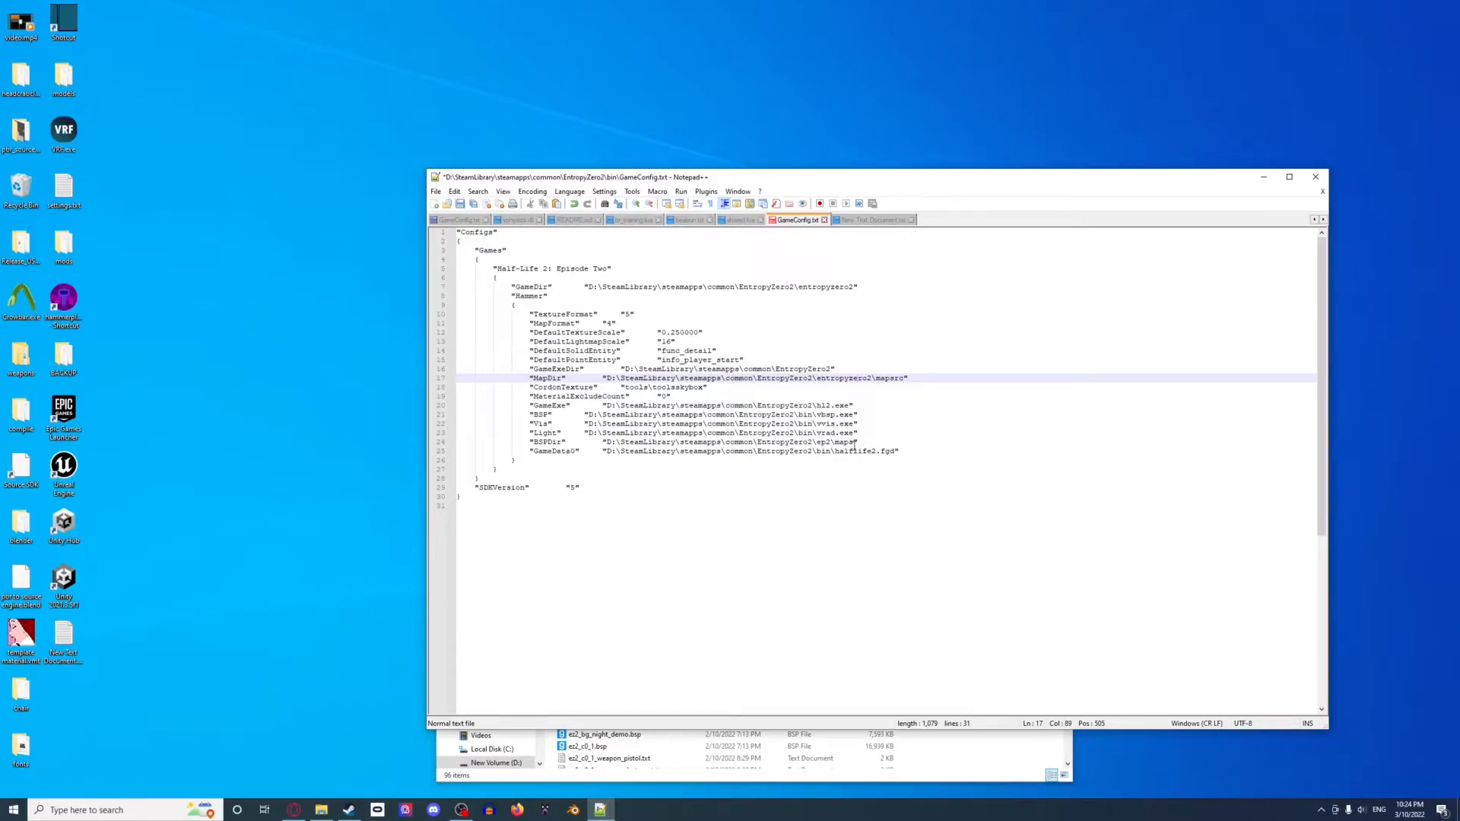
pyautogui.moveTo(851, 445); pyautogui.dragTo(606, 446)
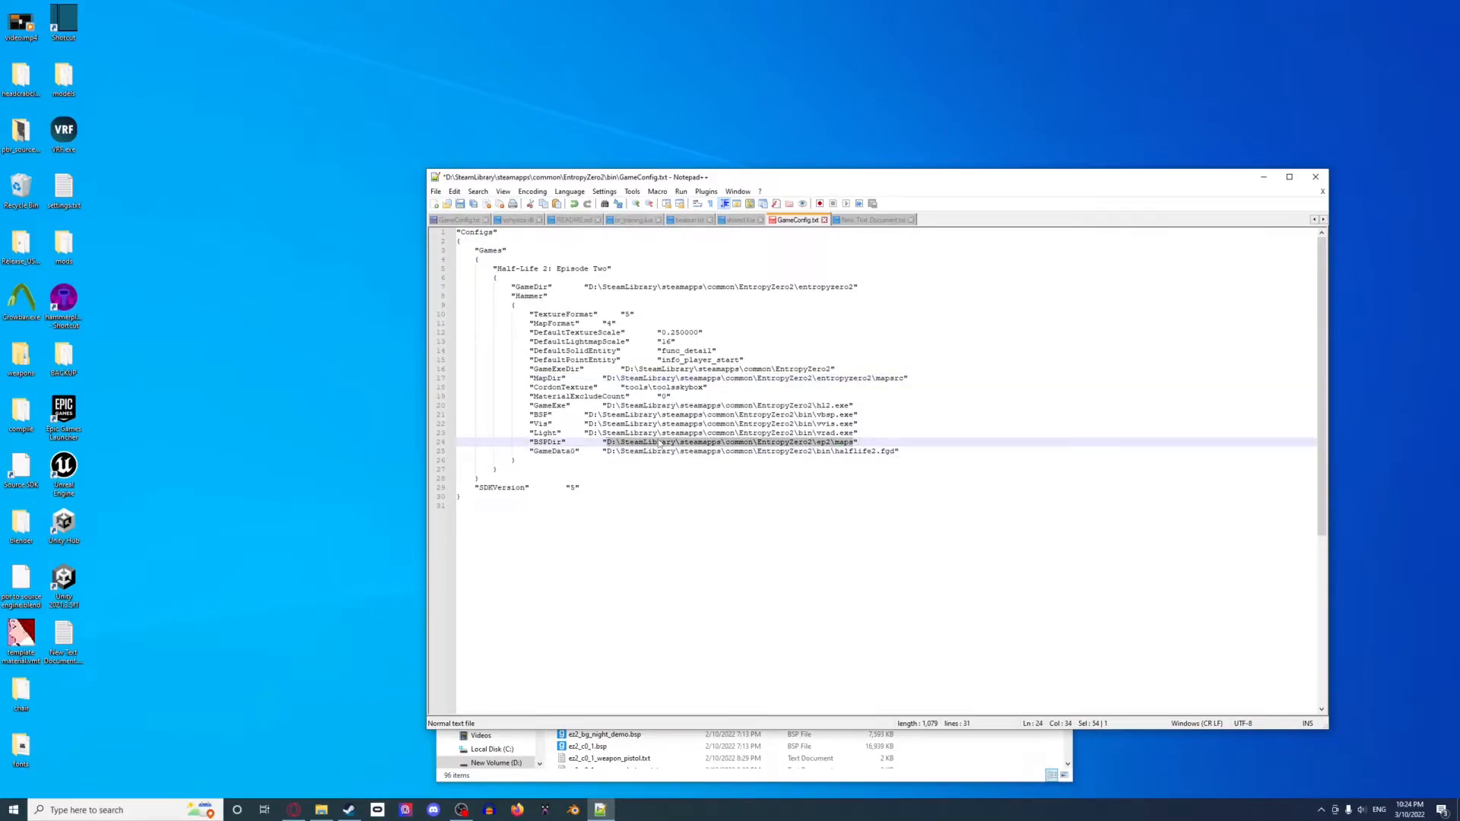
pyautogui.write('D:\\SteamLibrary\\steamapps\\common\\EntropyZero2\\entropyzero2\\maps')
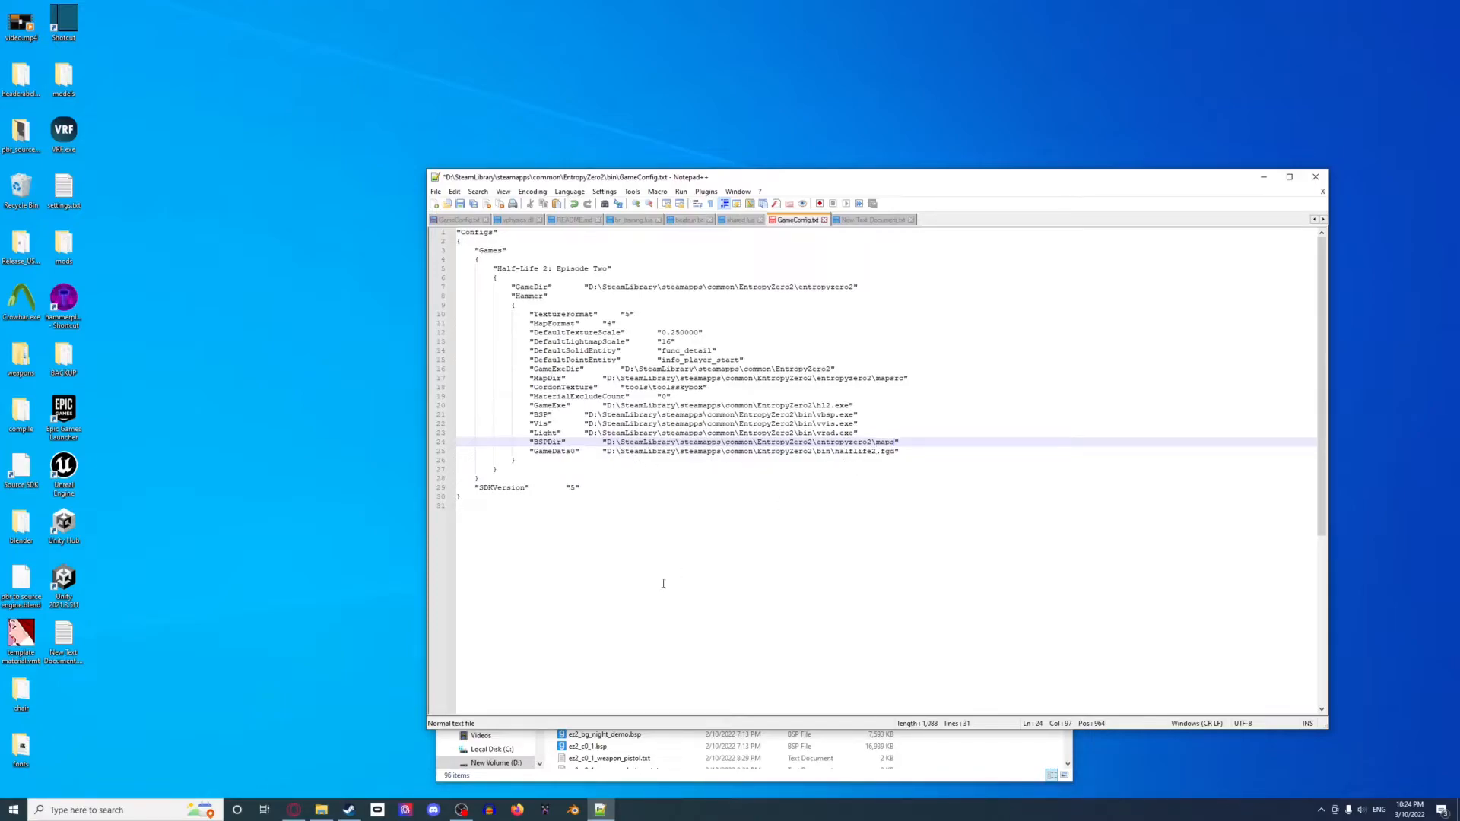
# Point GameData0 on line 25 to entropyzero2\fgd\EntropyZero2.fgd and save GameConfig
pyautogui.click(321, 811)
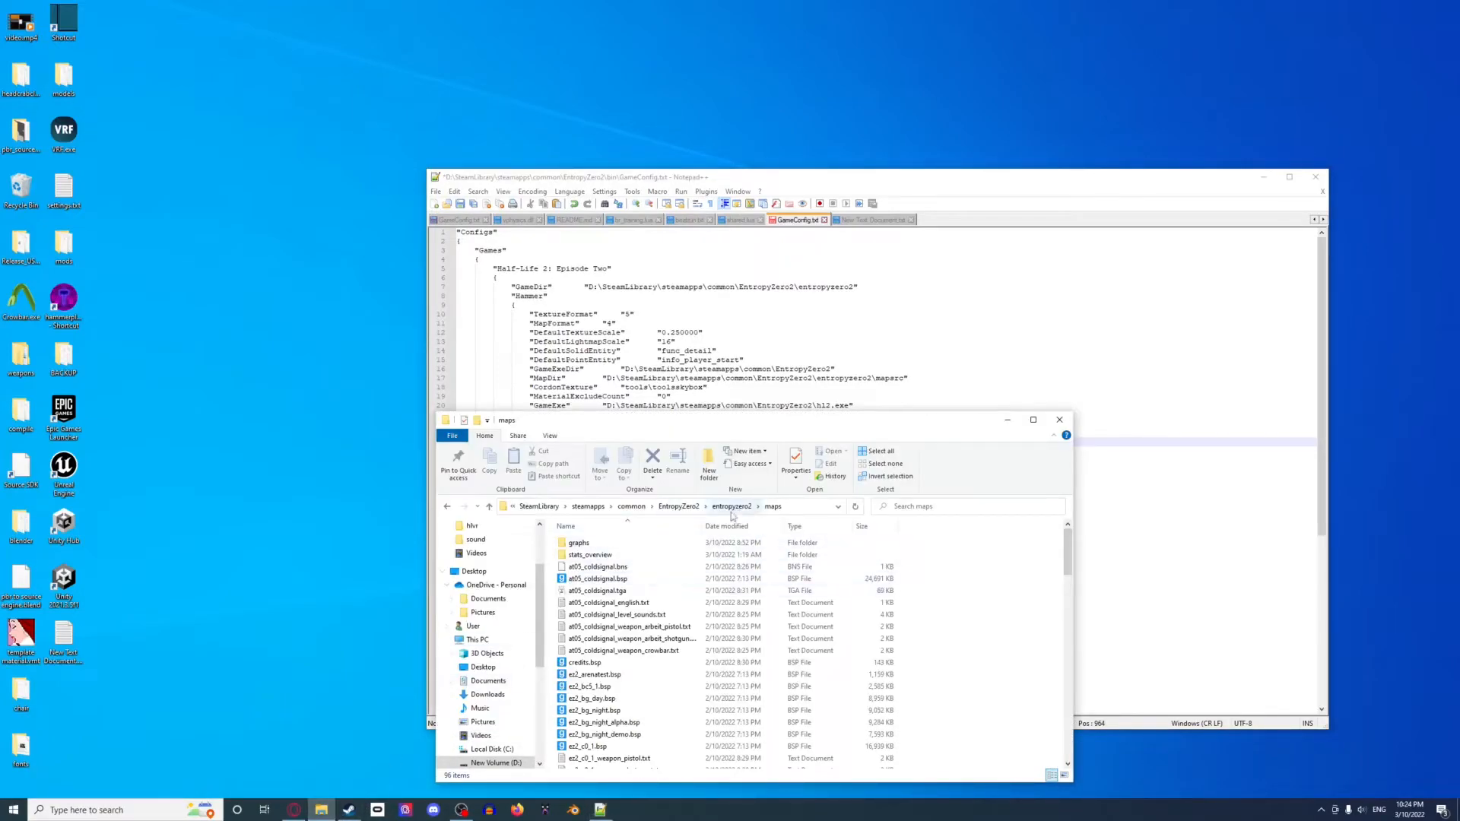
pyautogui.click(732, 506)
pyautogui.doubleClick(602, 585)
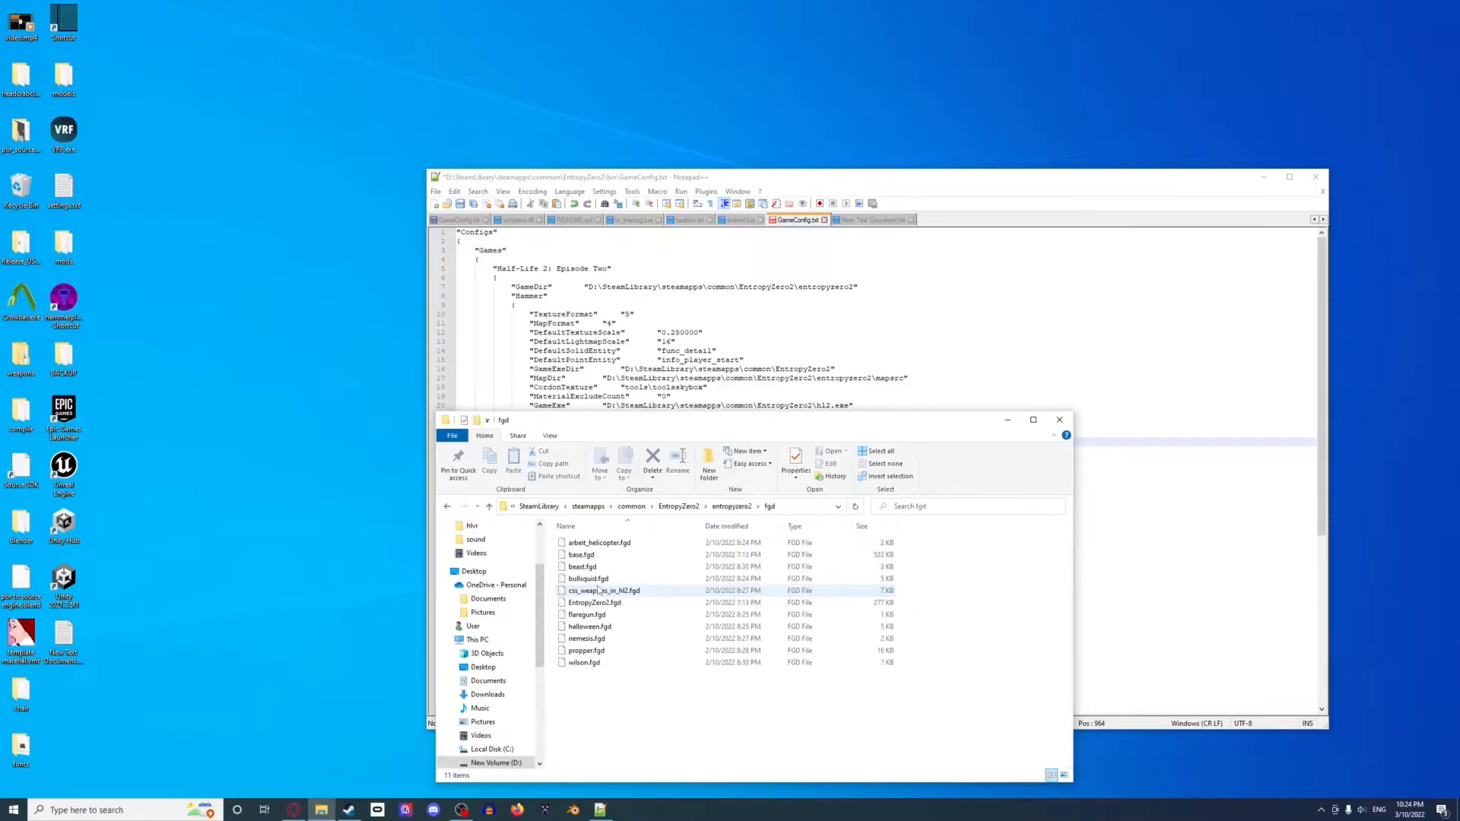
pyautogui.click(802, 508)
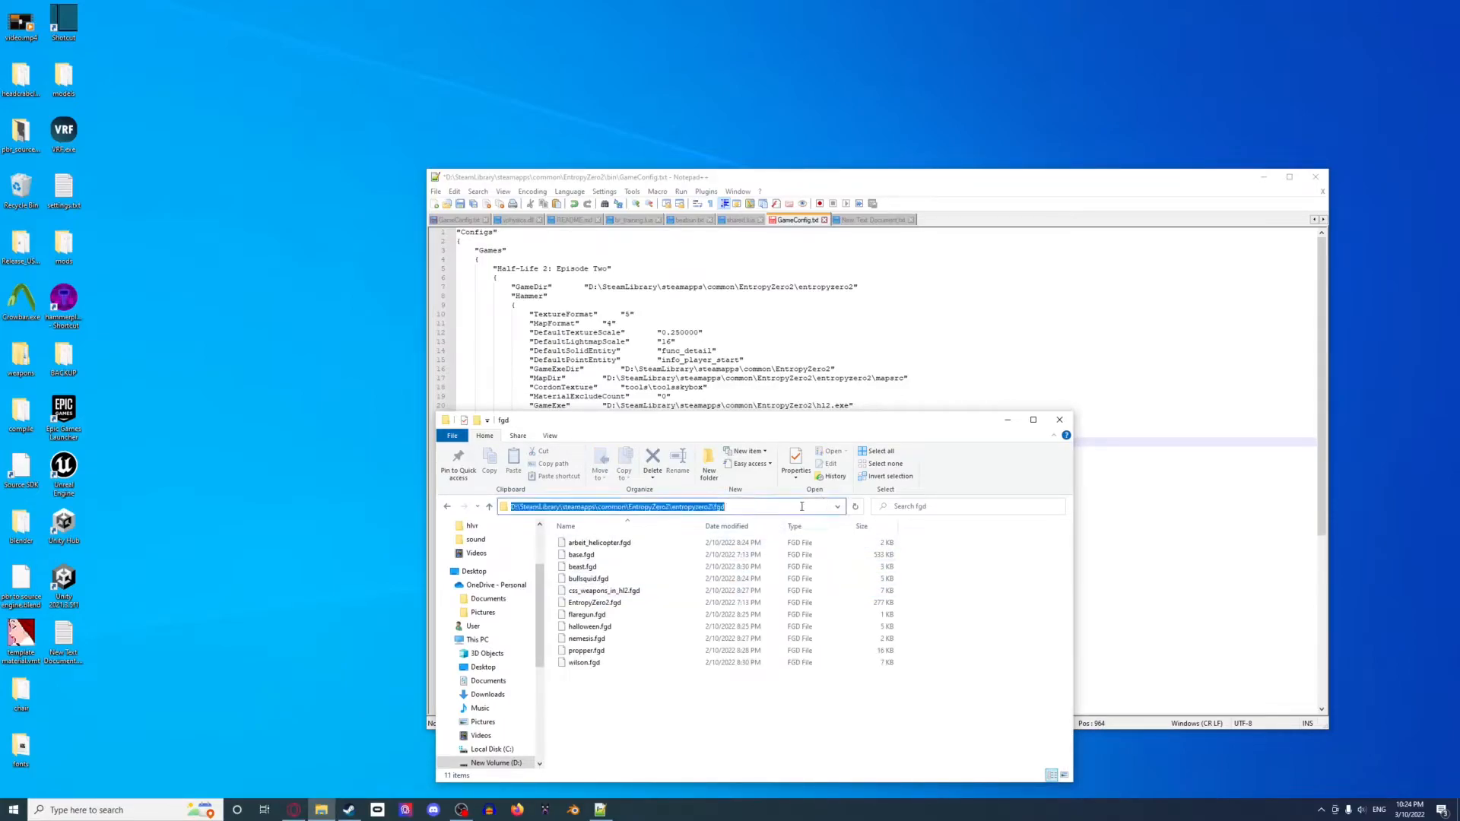
pyautogui.click(1197, 415)
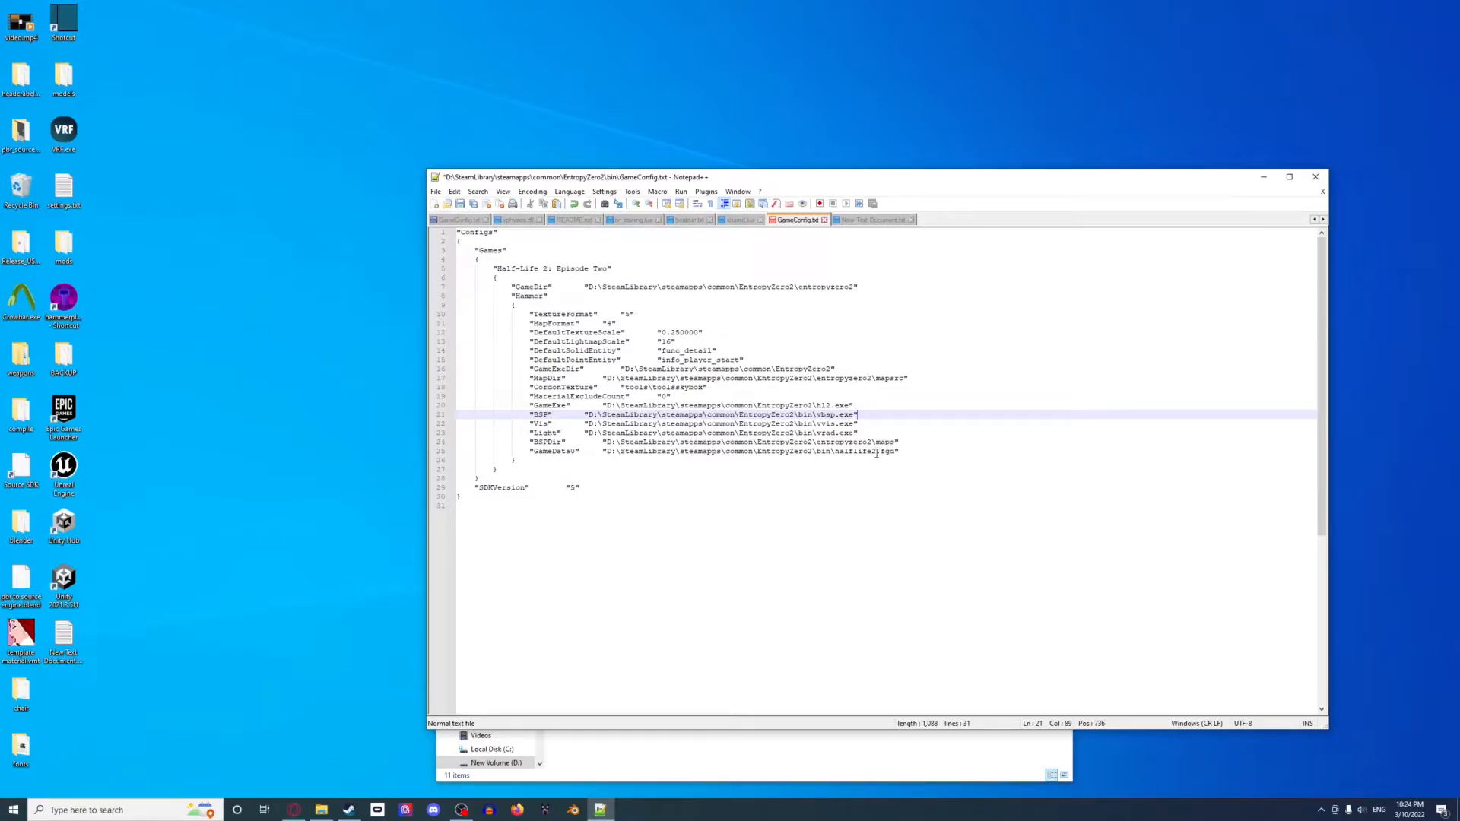
pyautogui.moveTo(878, 453); pyautogui.dragTo(606, 453)
pyautogui.write('D:\\SteamLibrary\\steamapps\\common\\EntropyZero2\\entropyzero2\\fgd.fgd')
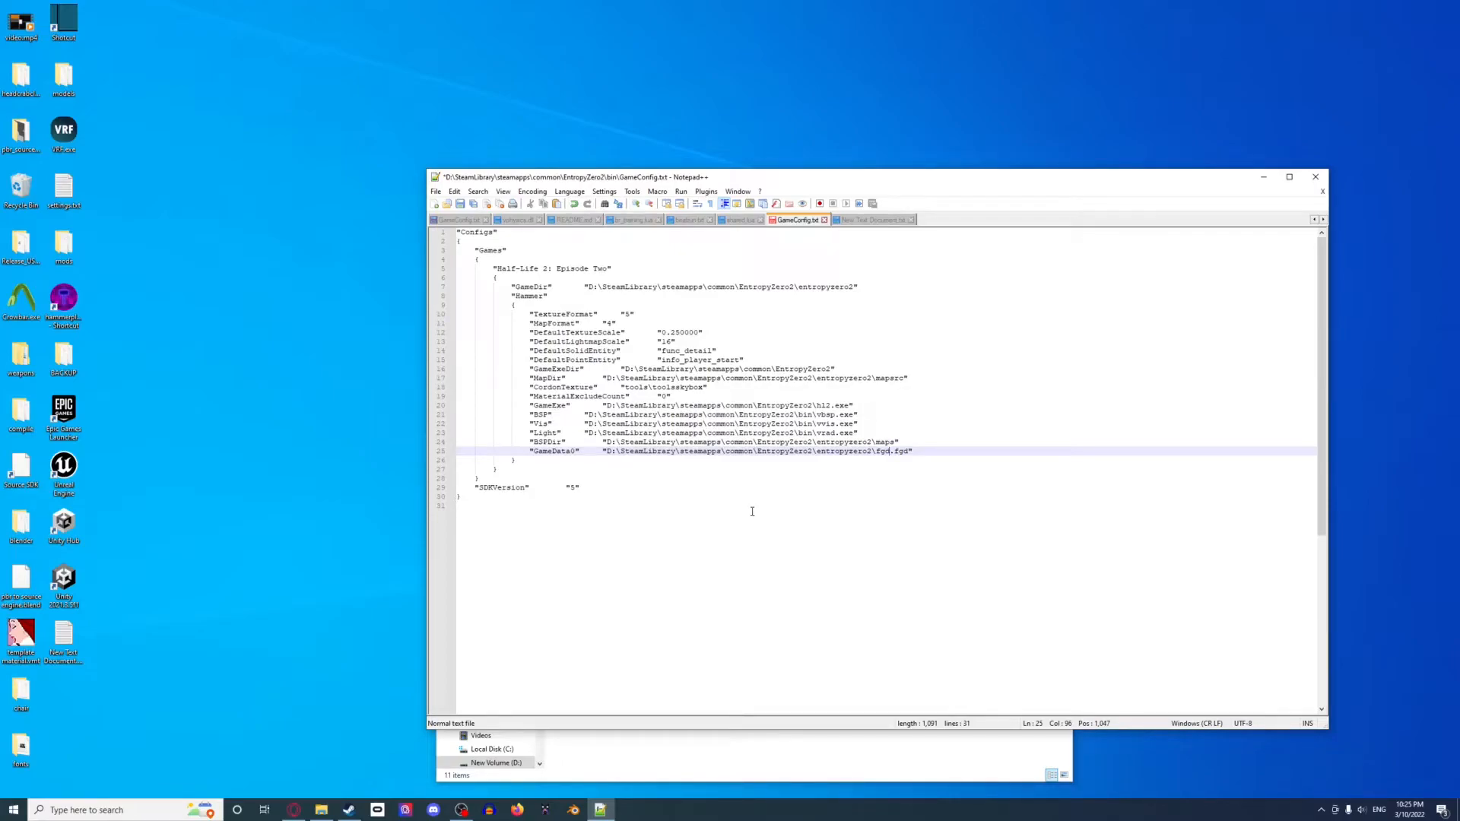
pyautogui.write('\\En')
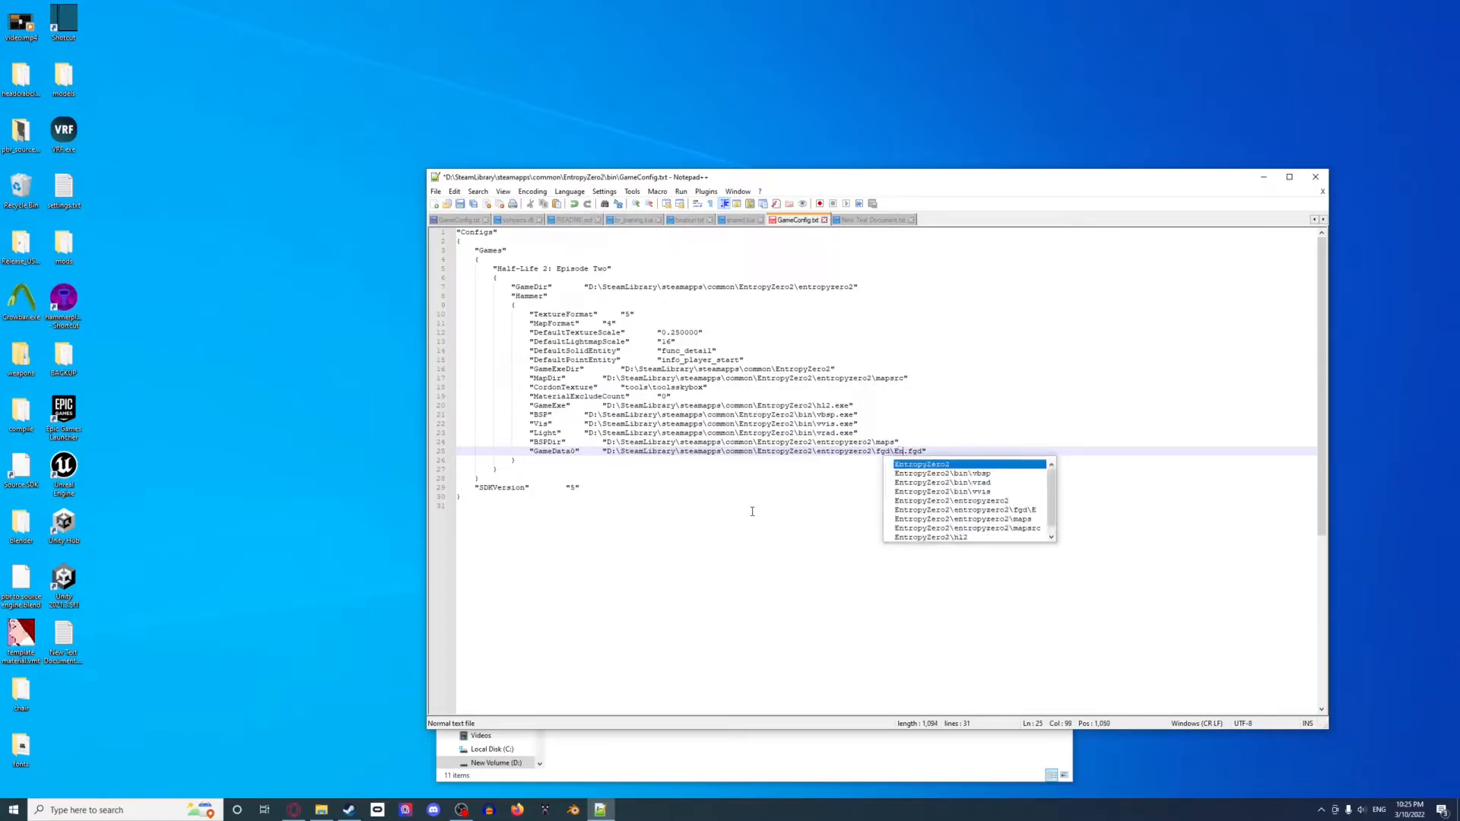
pyautogui.press('Return')
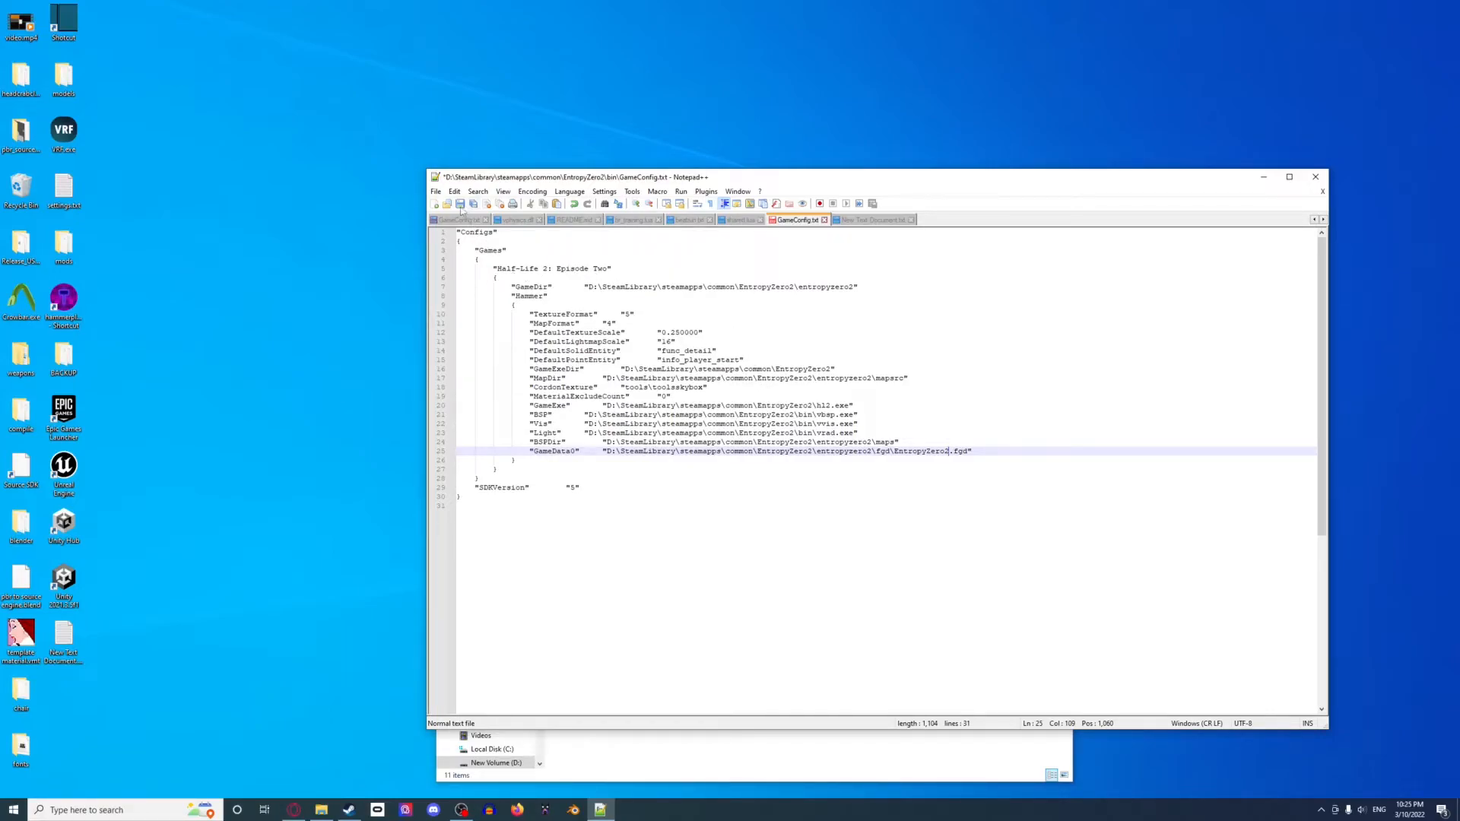
pyautogui.hotkey('ctrl', 's')
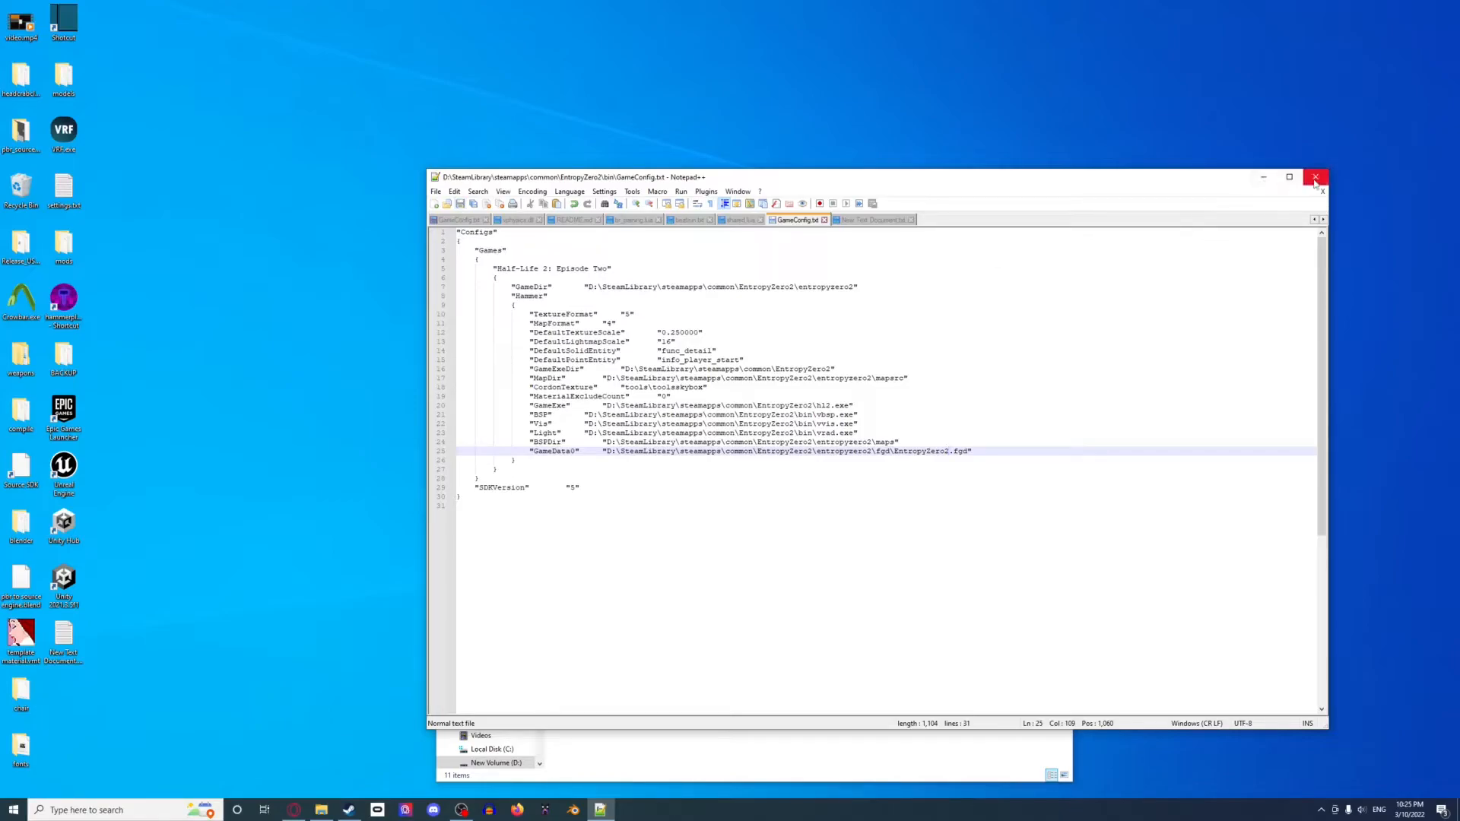
# Close Notepad++, return to EntropyZero2\bin and drag the Hammer.entropyzero2 shortcut onto the taskbar to pin it
pyautogui.click(1315, 177)
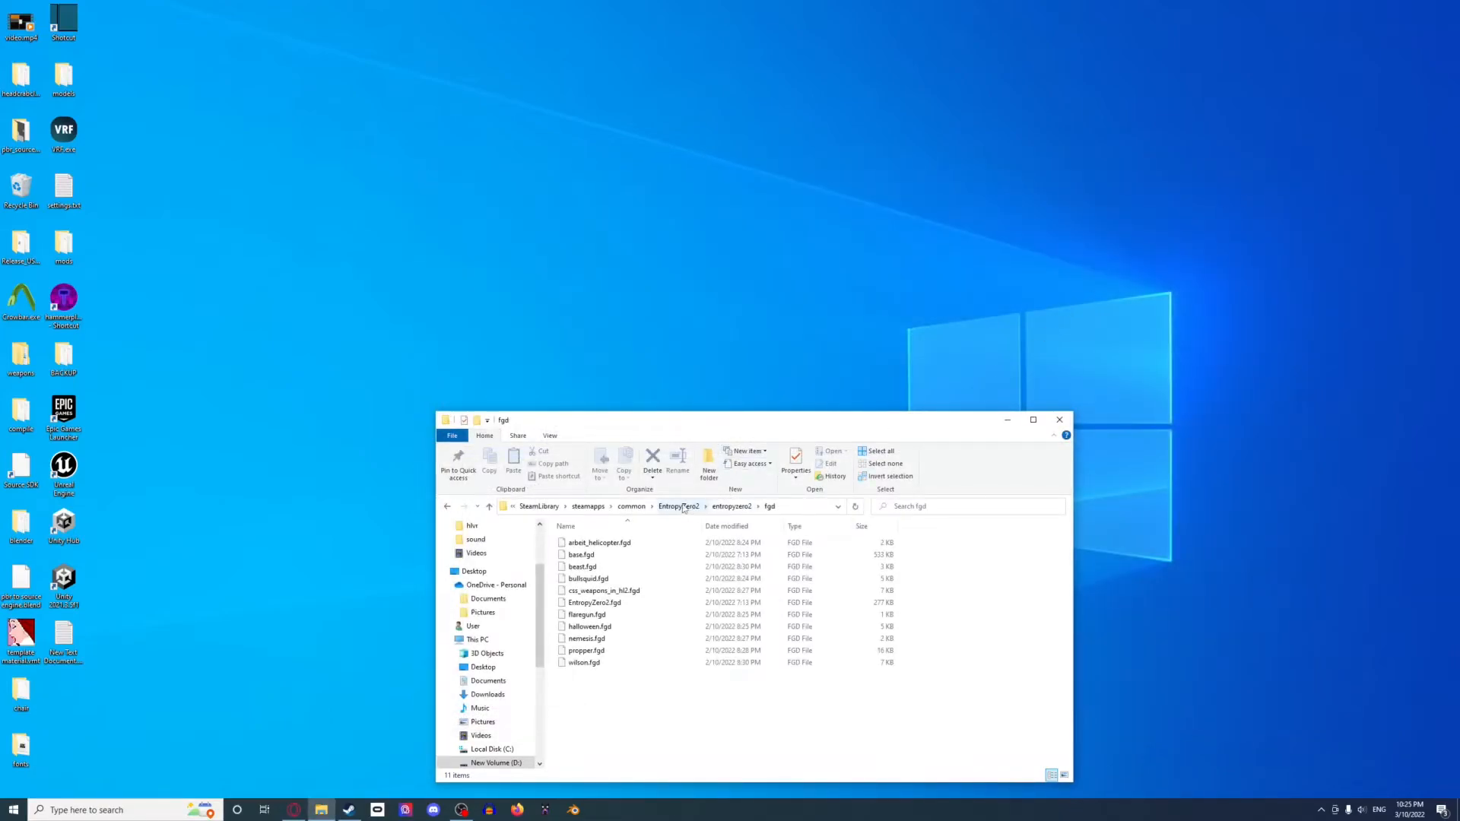
pyautogui.click(679, 505)
pyautogui.click(586, 545)
pyautogui.doubleClick(586, 544)
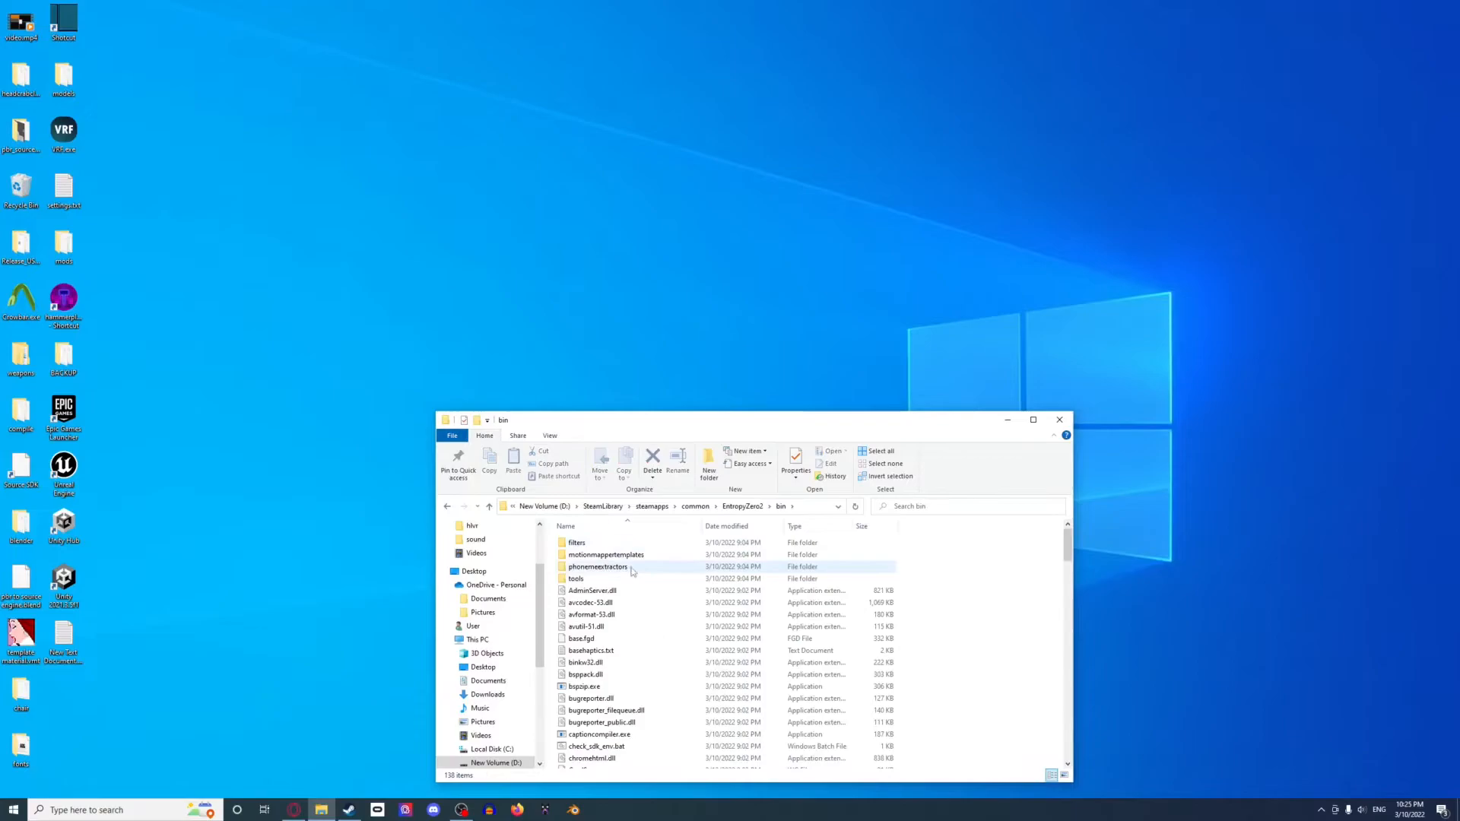
pyautogui.scroll(-2, 627, 674)
pyautogui.scroll(-2, 630, 690)
pyautogui.scroll(-2, 630, 699)
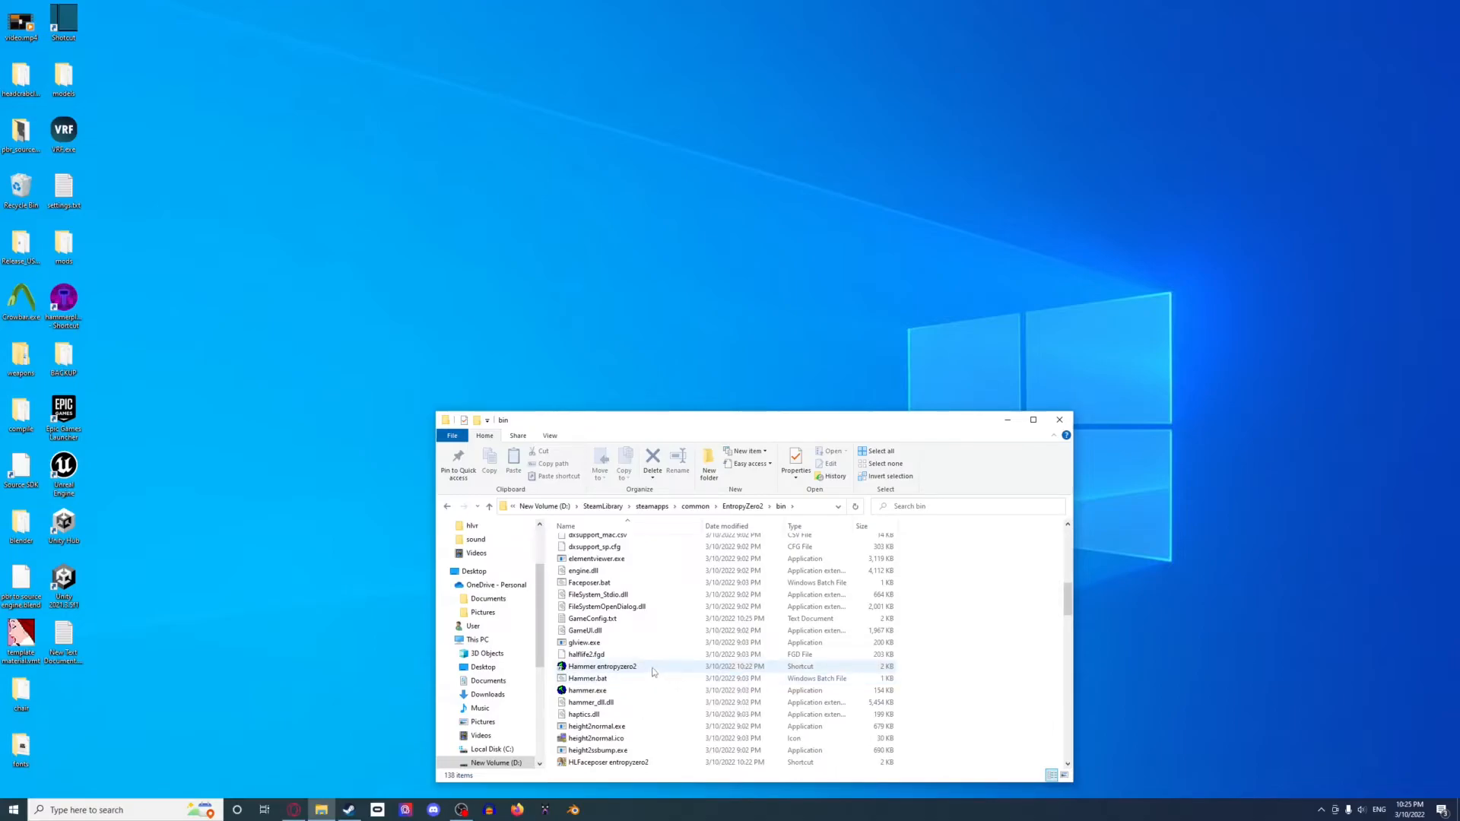
pyautogui.moveTo(625, 673); pyautogui.dragTo(668, 673)
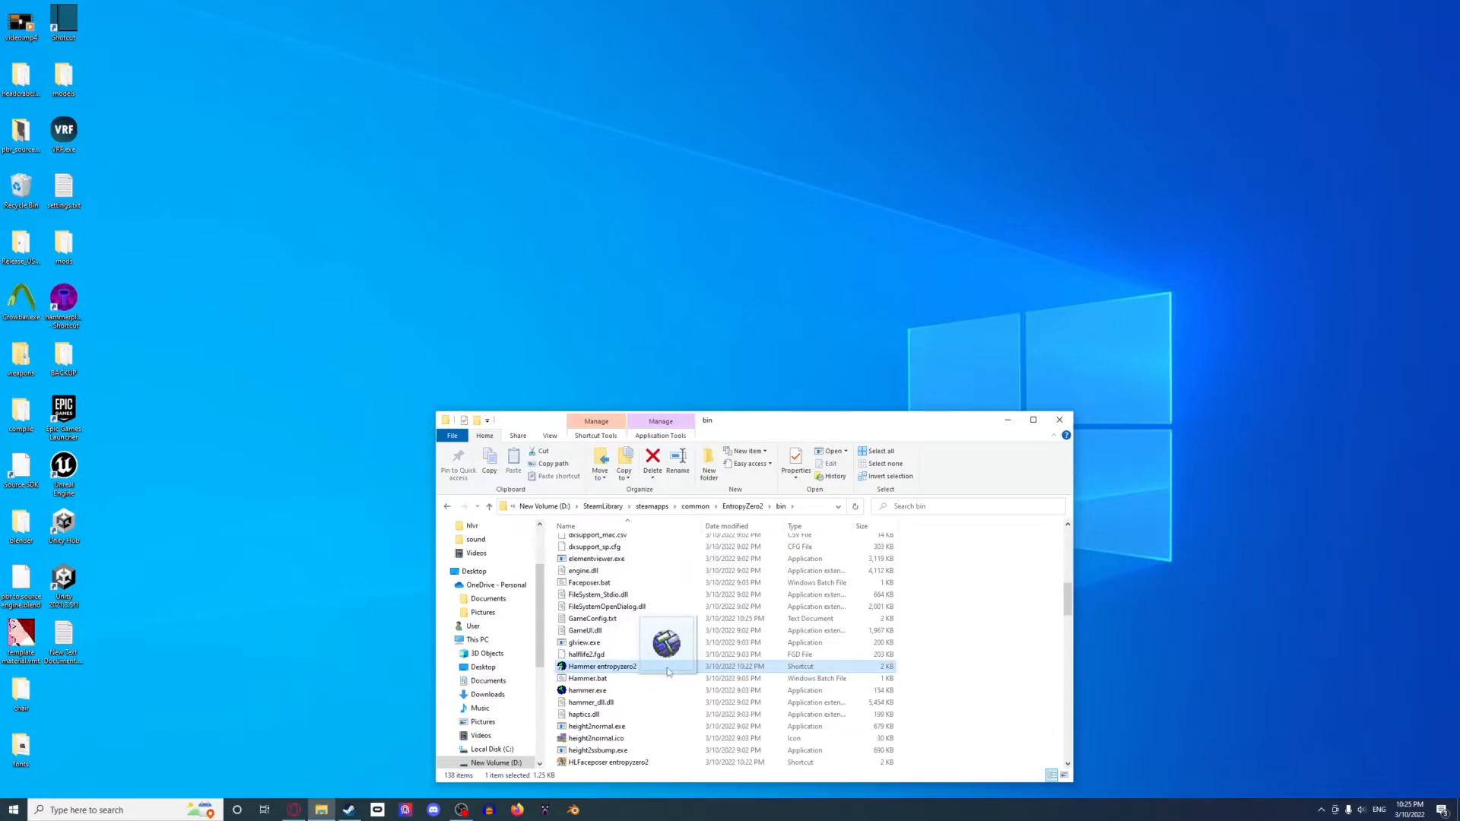
pyautogui.moveTo(669, 674); pyautogui.dragTo(610, 812)
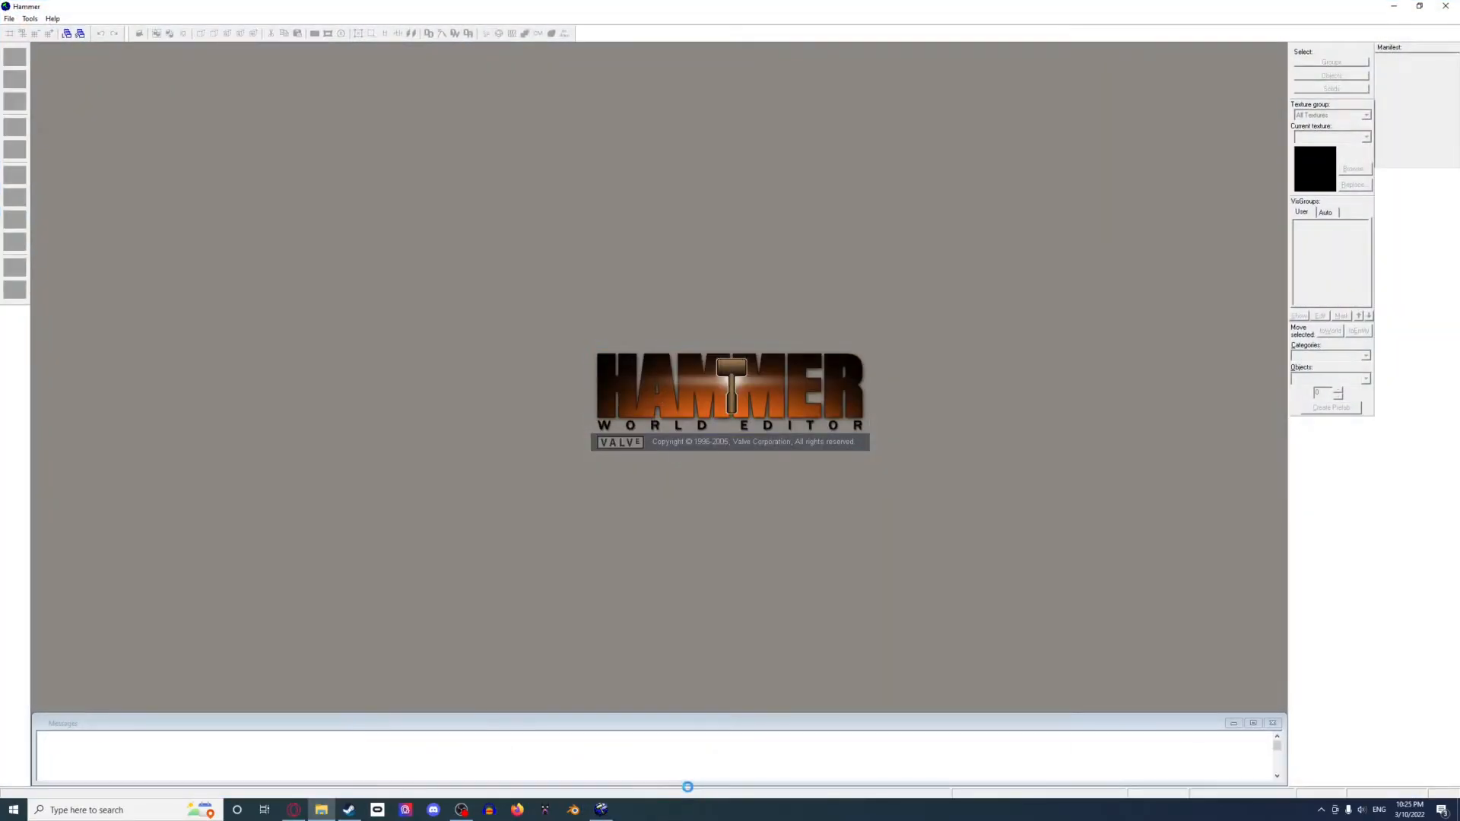
# Load test_map01.vmf from File's recent maps and look around the orange room
pyautogui.click(14, 15)
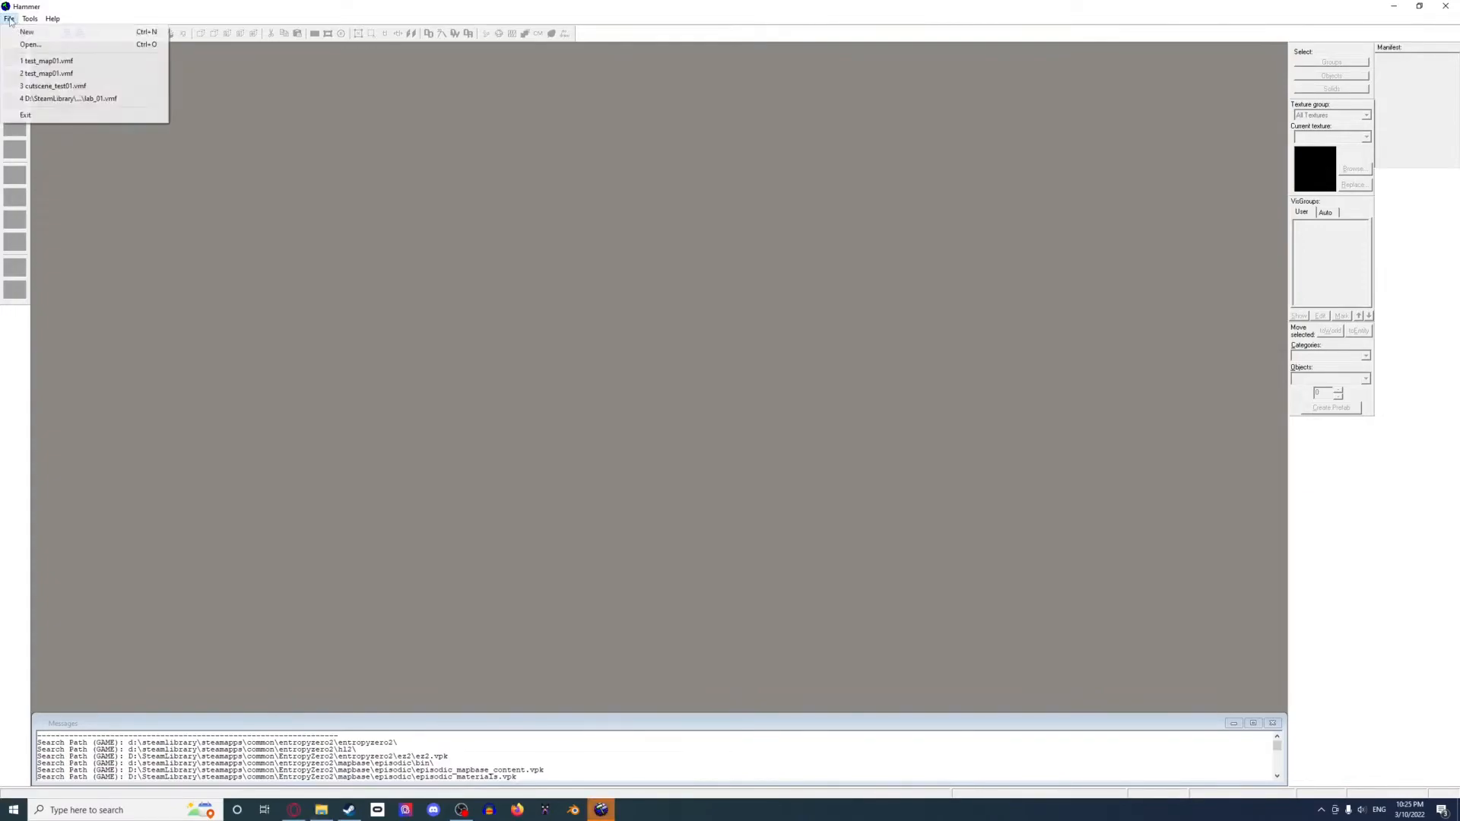
pyautogui.click(45, 61)
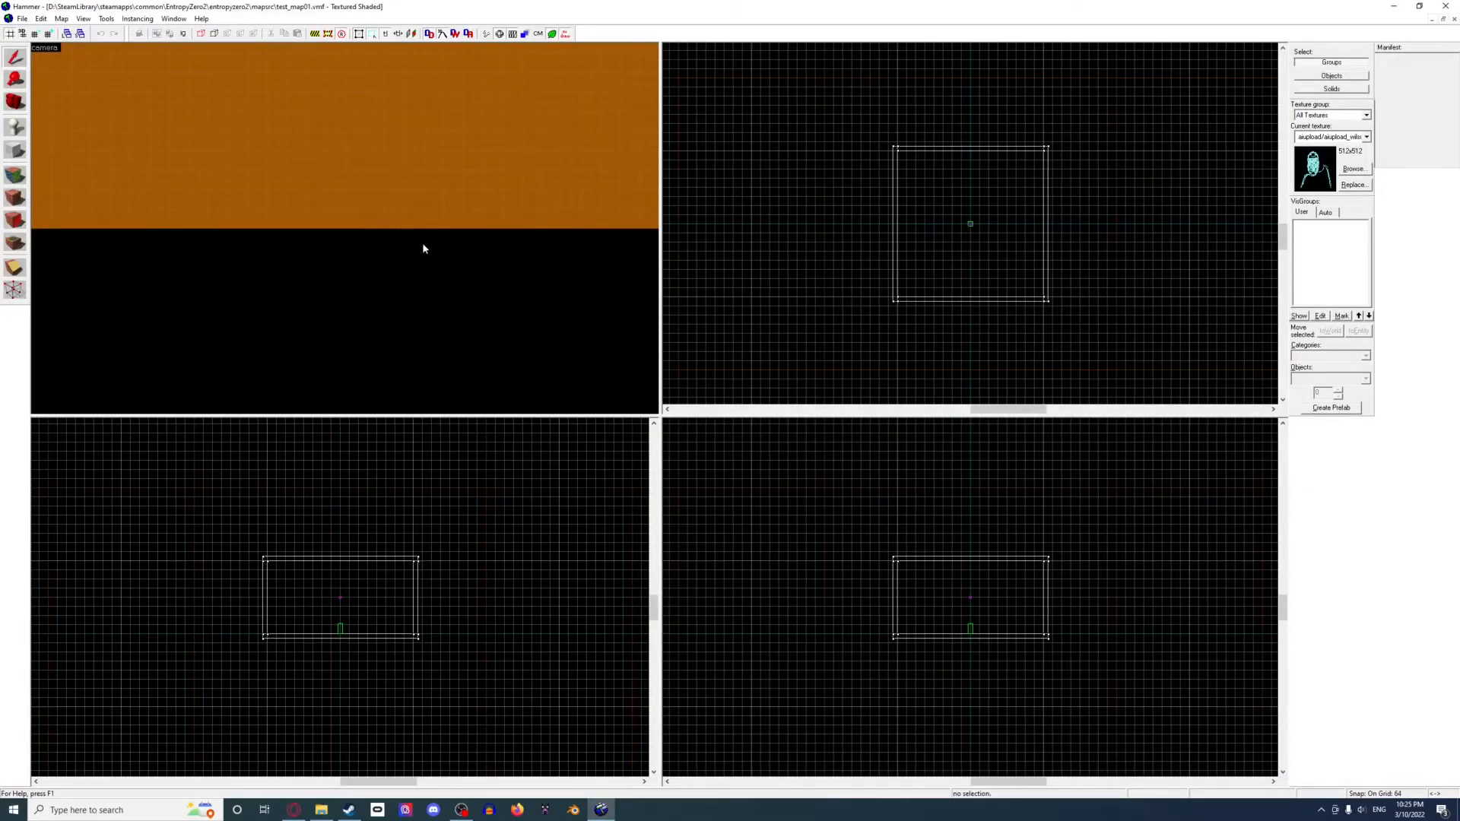
pyautogui.press('w')
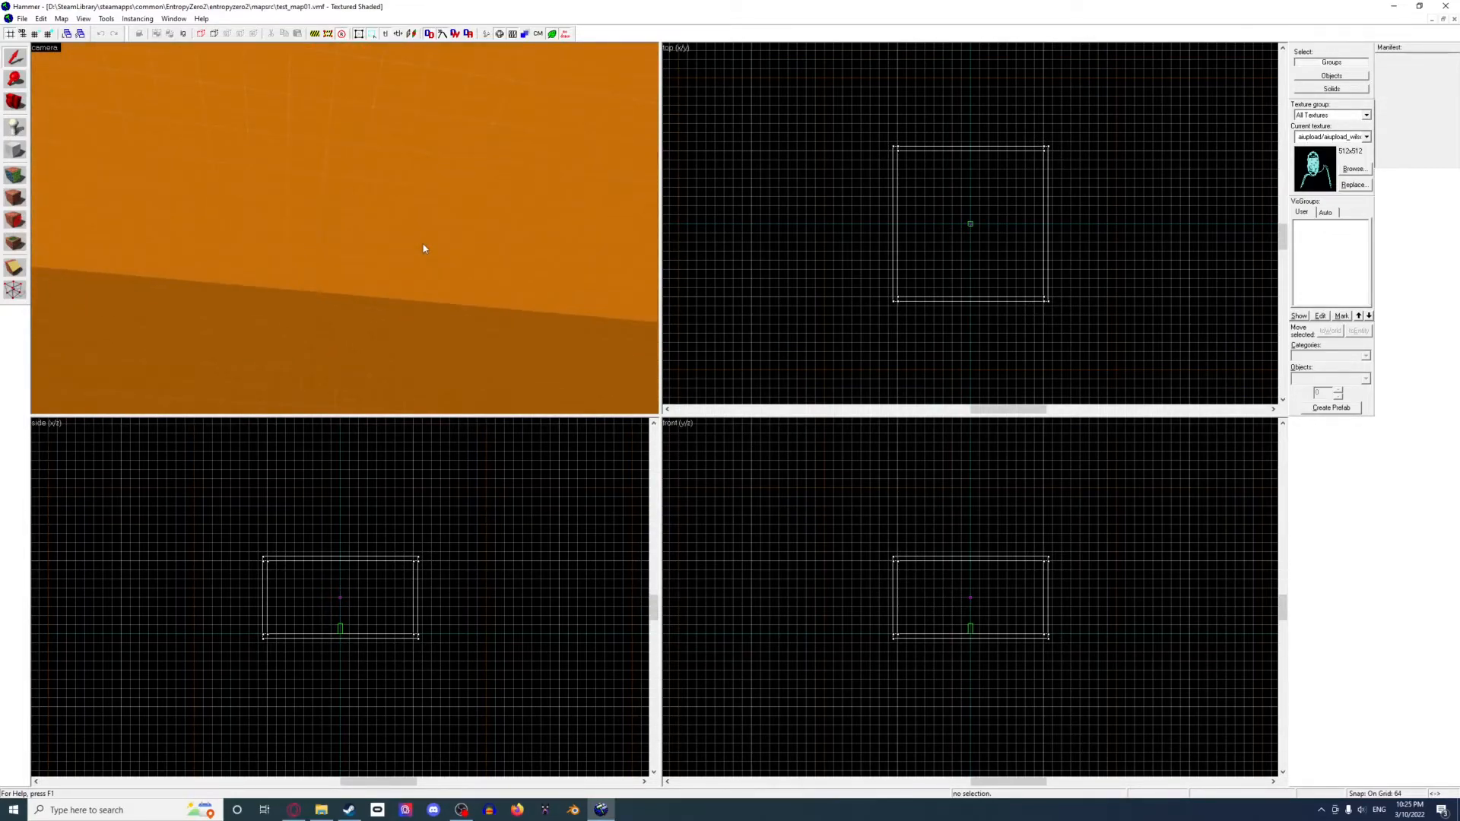
pyautogui.press('s')
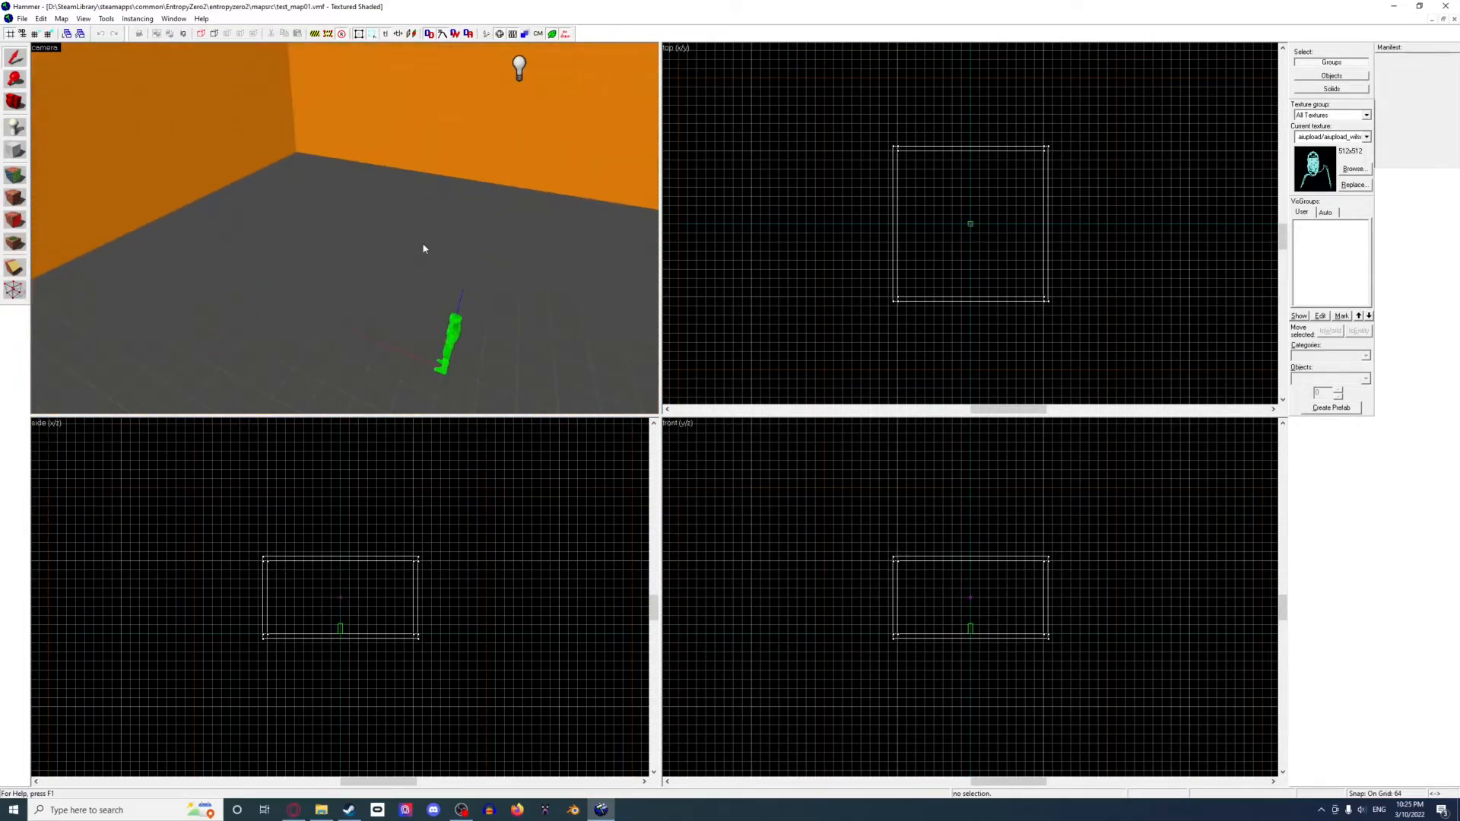
# Place a new player-start entity on the floor and bring up its Object Properties
pyautogui.click(15, 125)
pyautogui.click(345, 343)
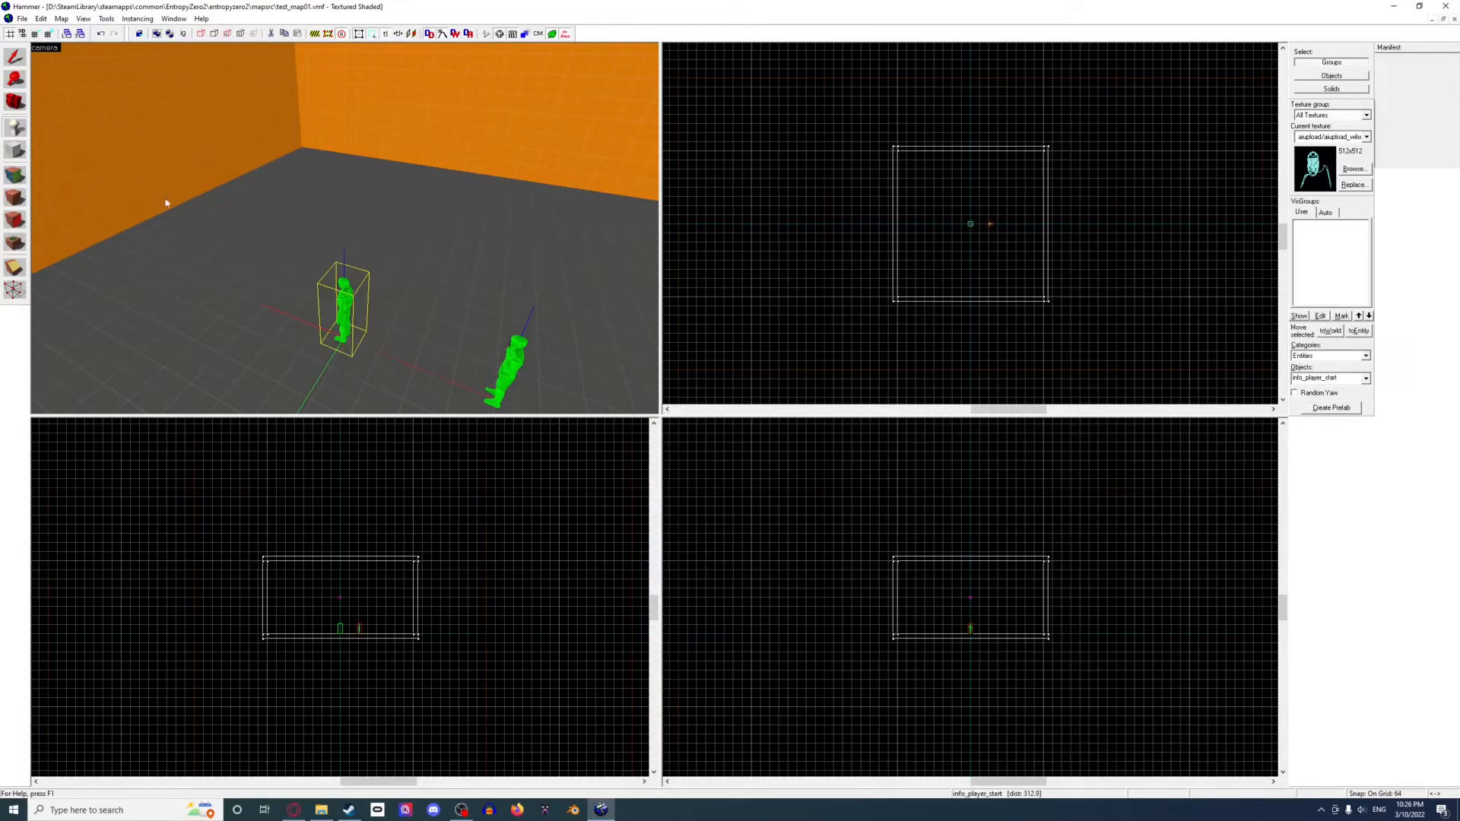
pyautogui.hotkey('shift', 's')
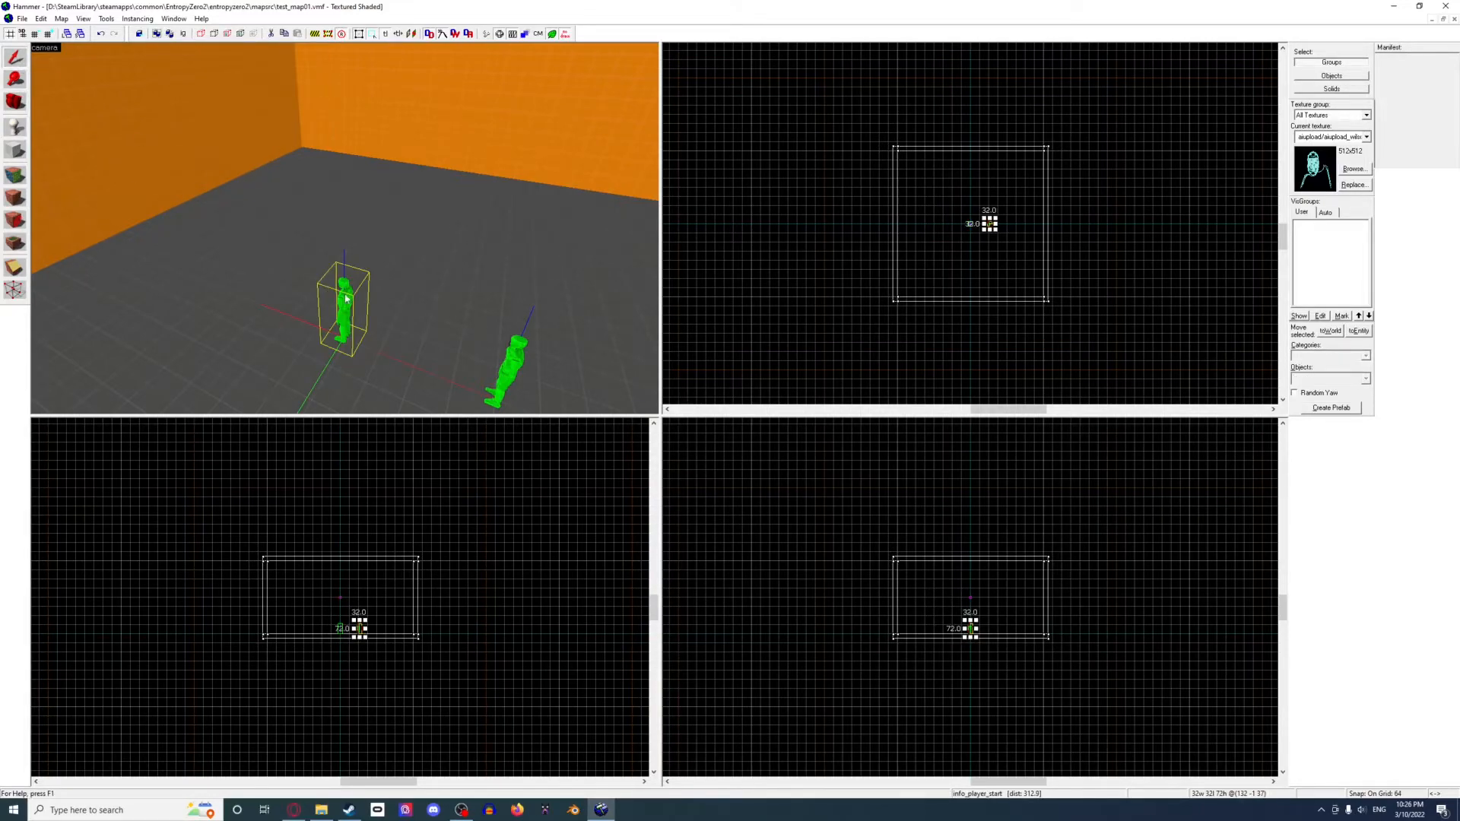
pyautogui.hotkey('alt', 'Return')
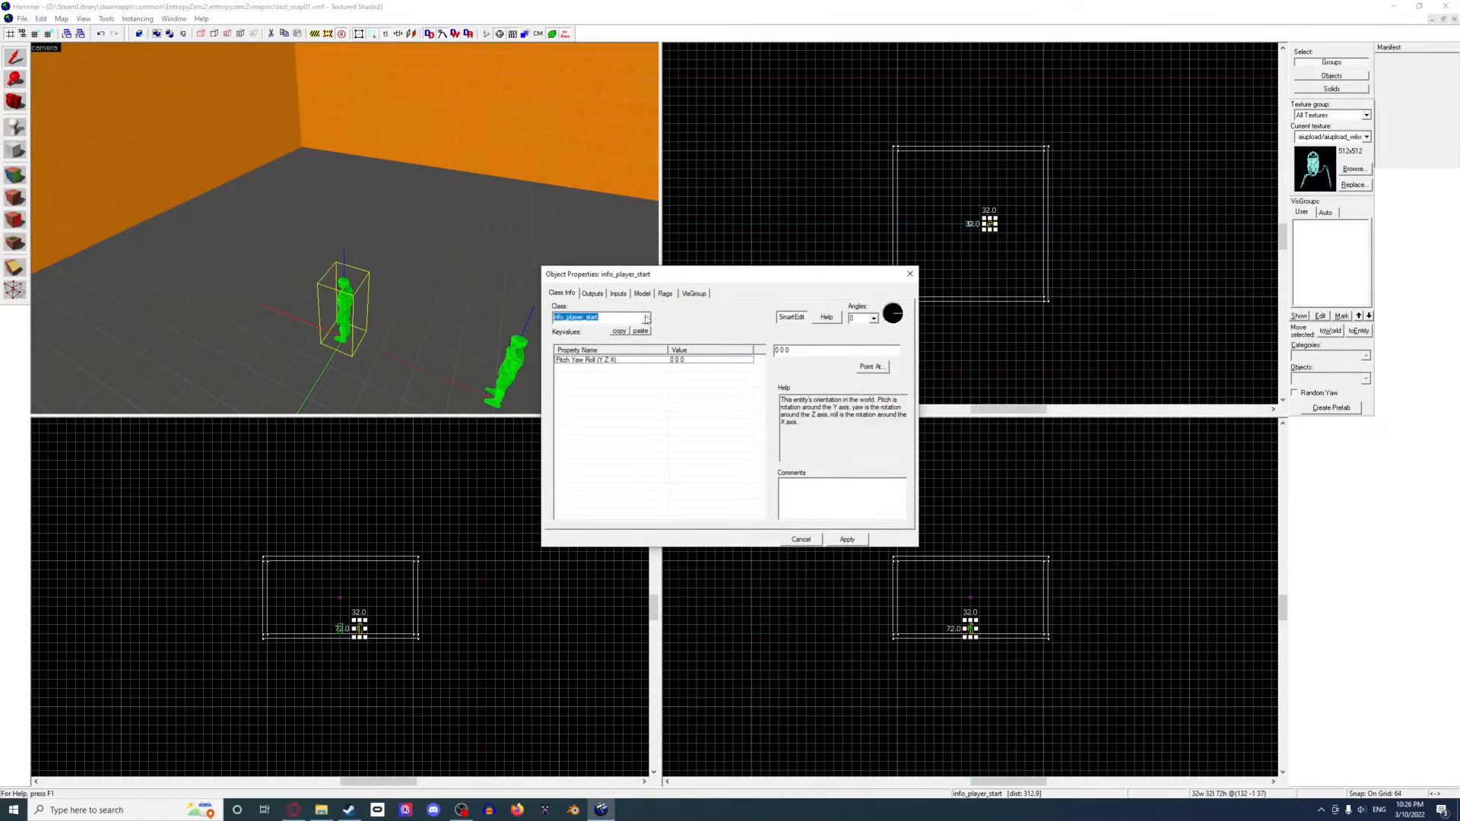
pyautogui.write('npc_')
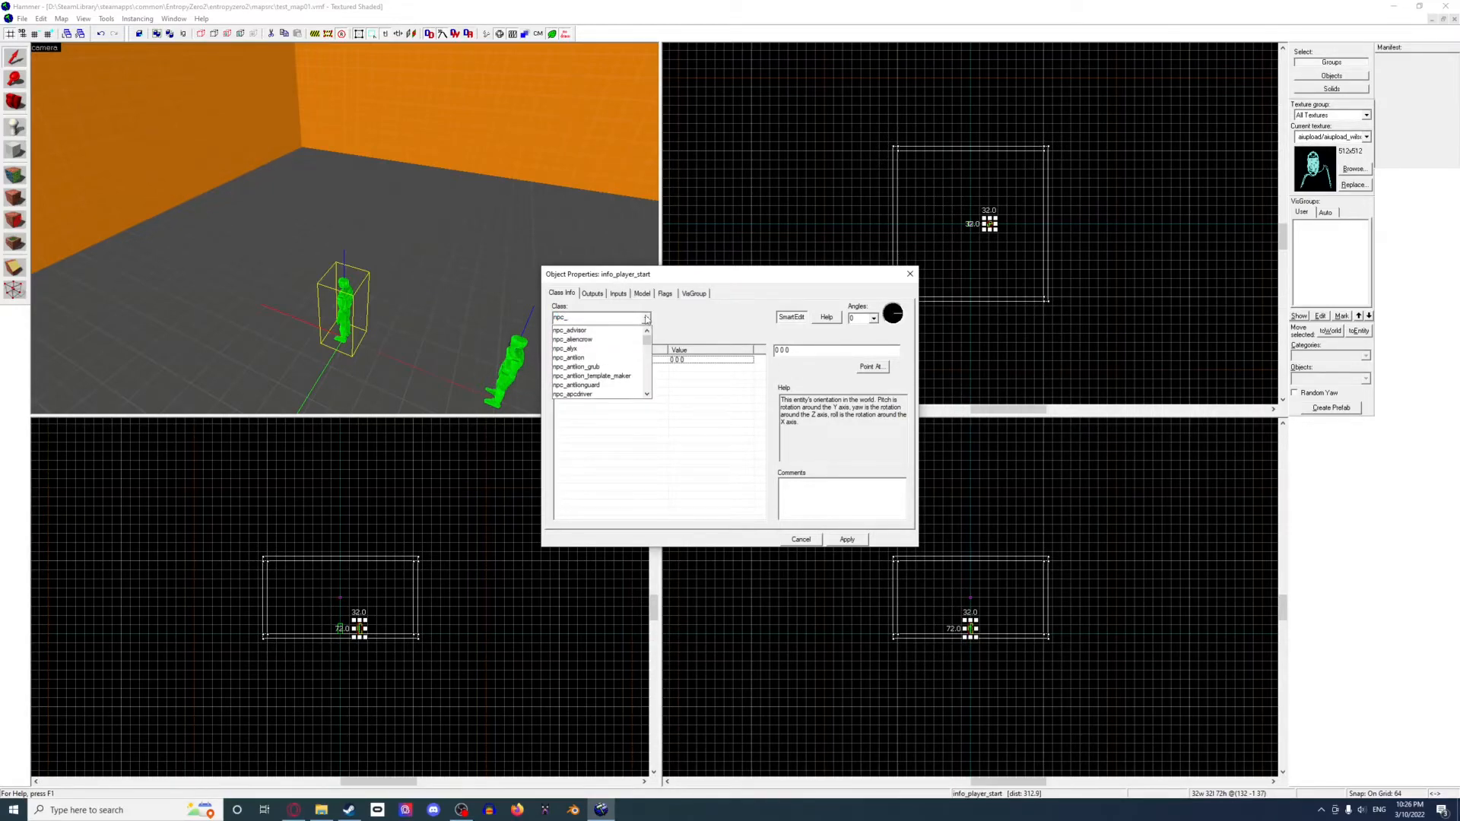
pyautogui.write('g')
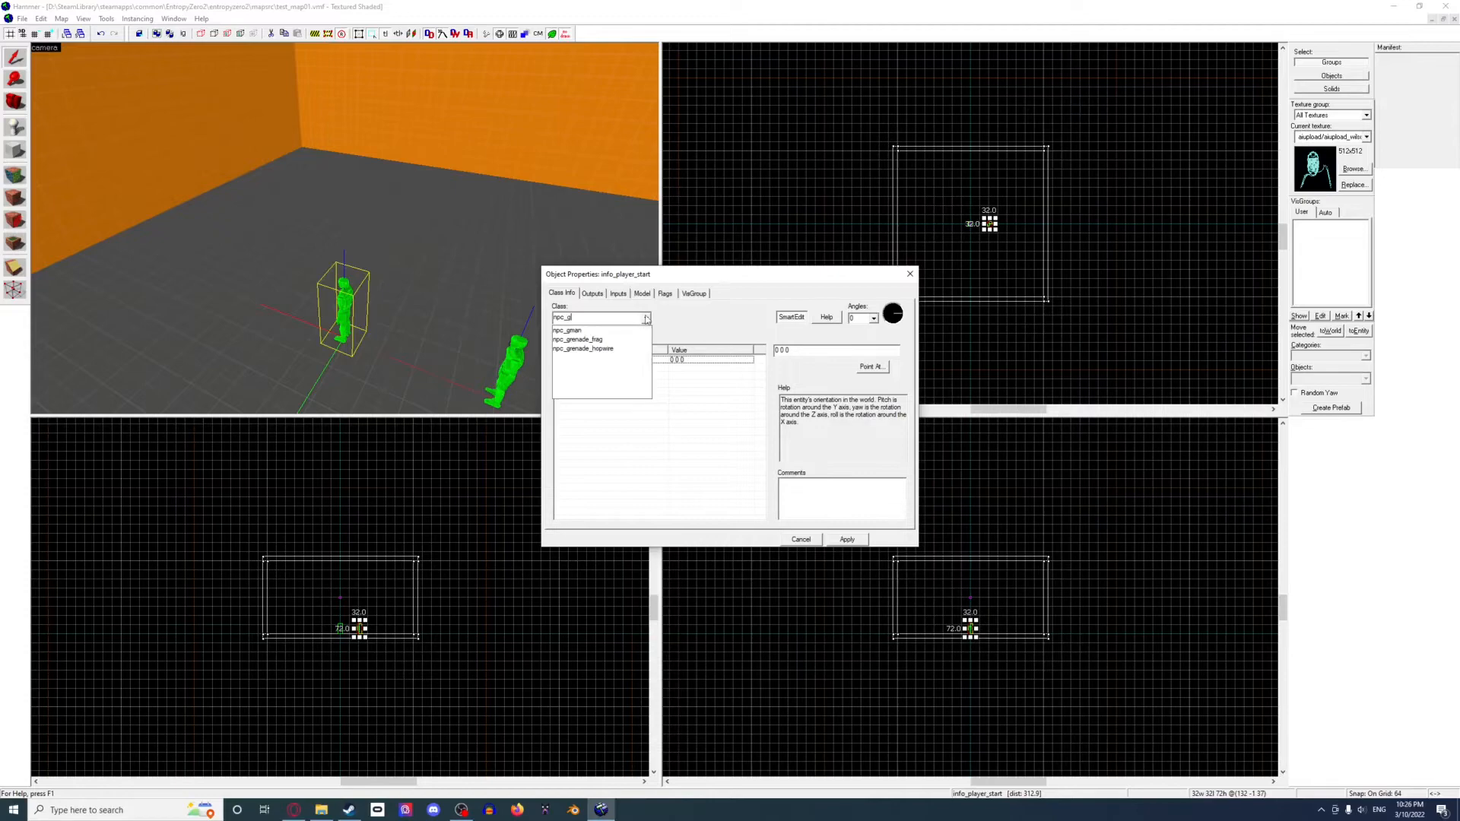
# Set the entity's class to npc_xentree from the autocomplete list and view the tree in 3D
pyautogui.press('BackSpace')
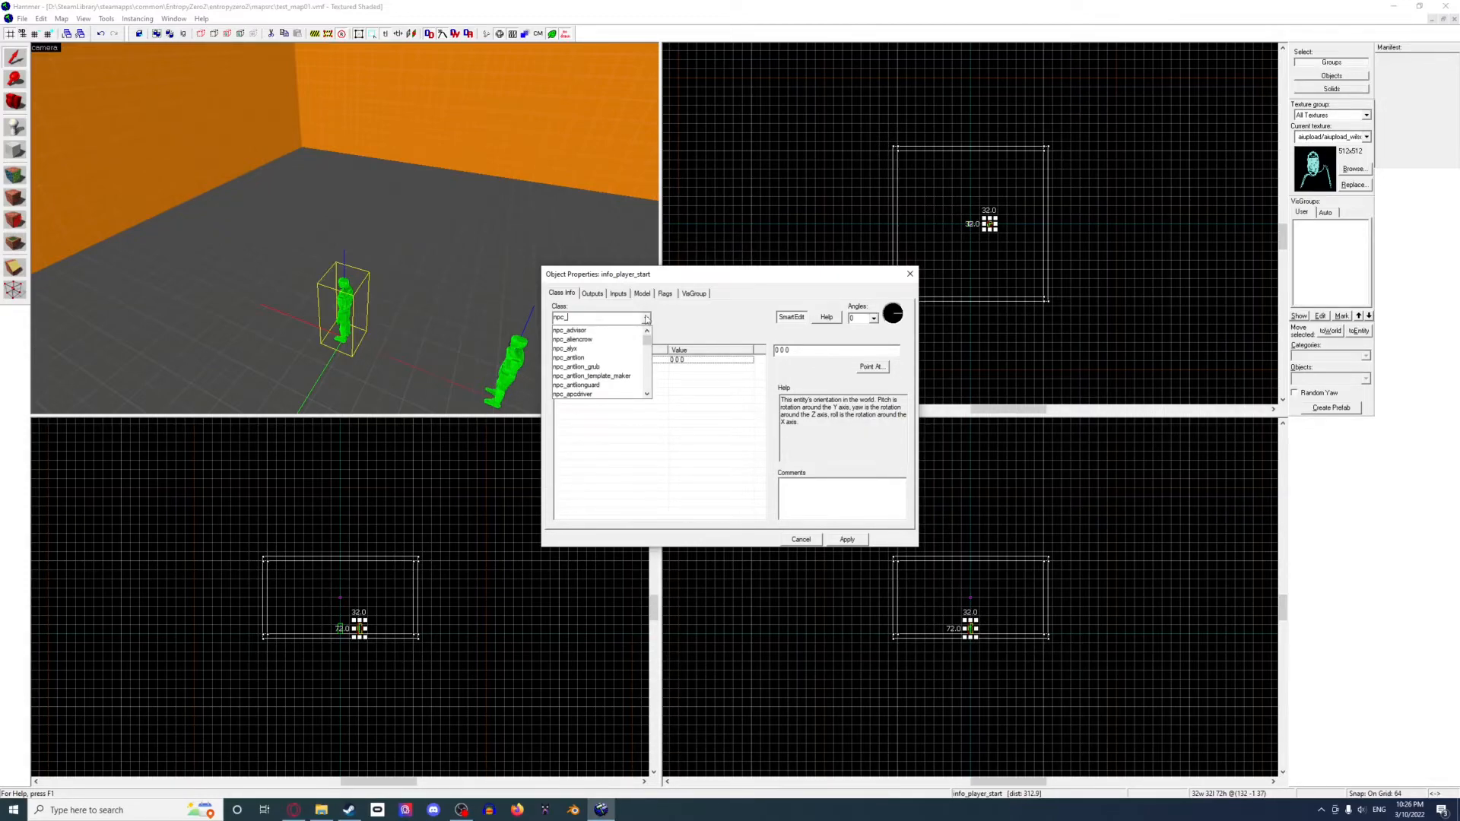
pyautogui.write('x')
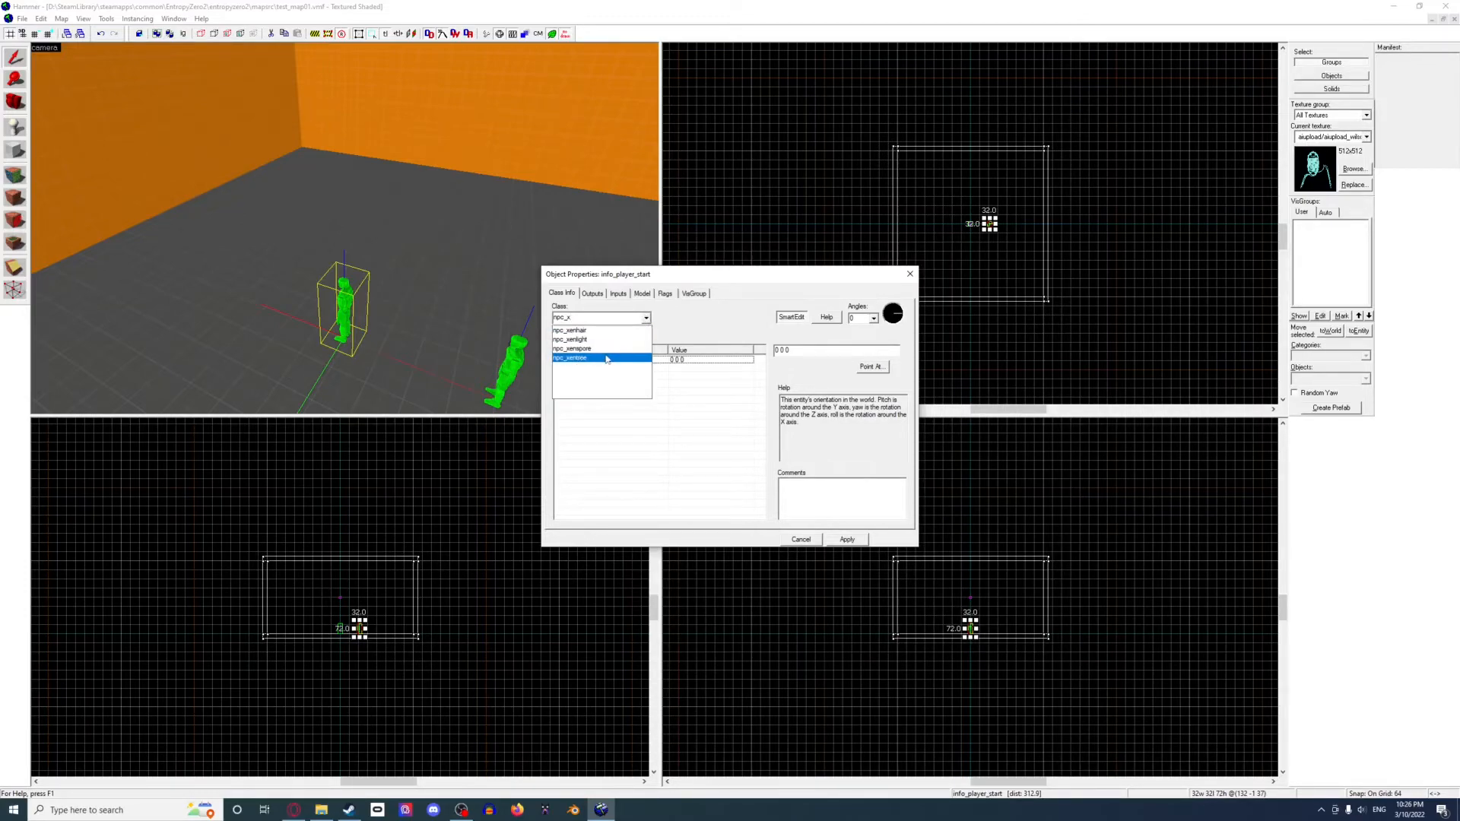
pyautogui.click(617, 358)
pyautogui.press('w')
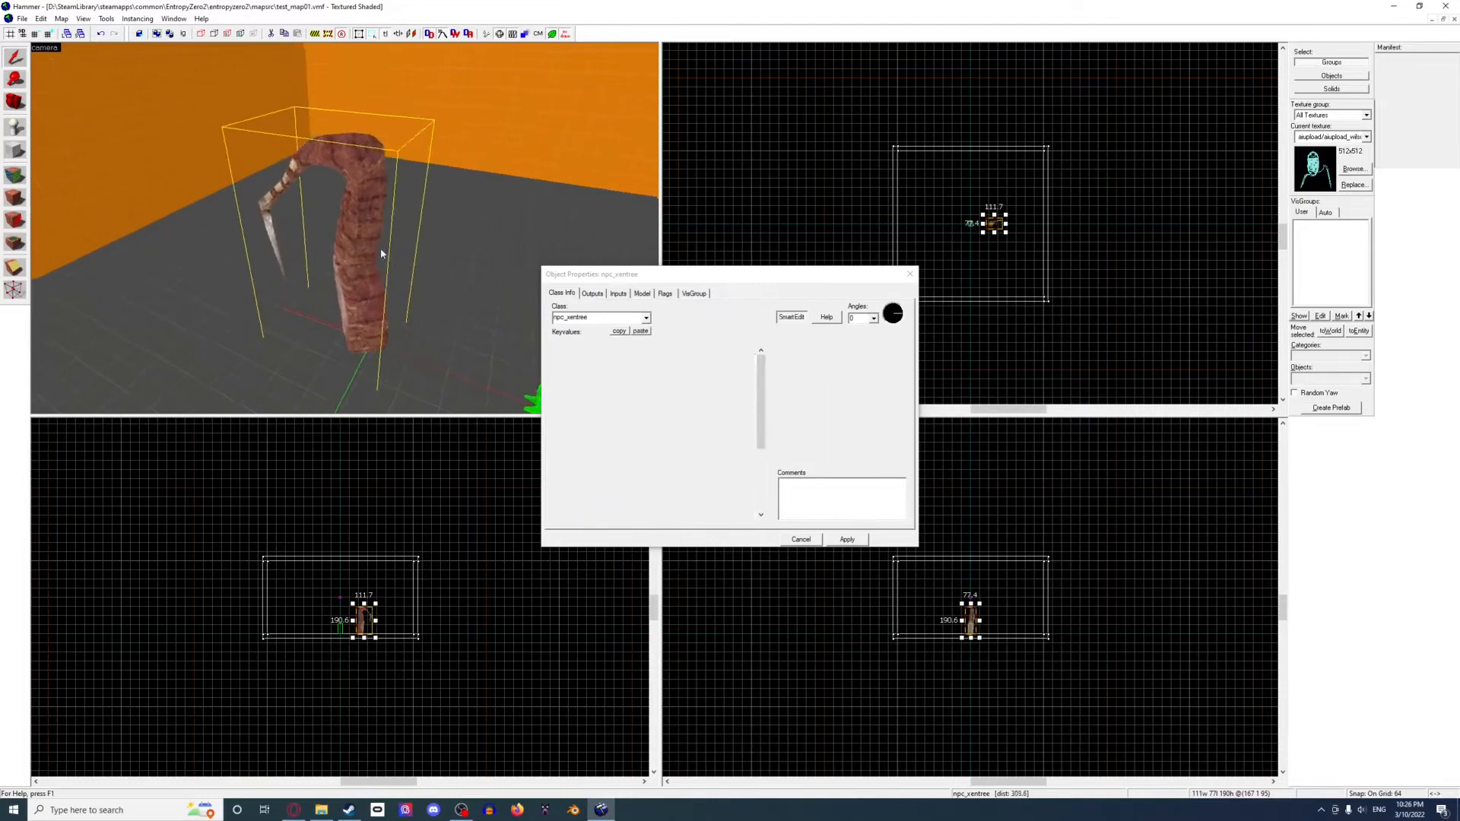
pyautogui.press('w')
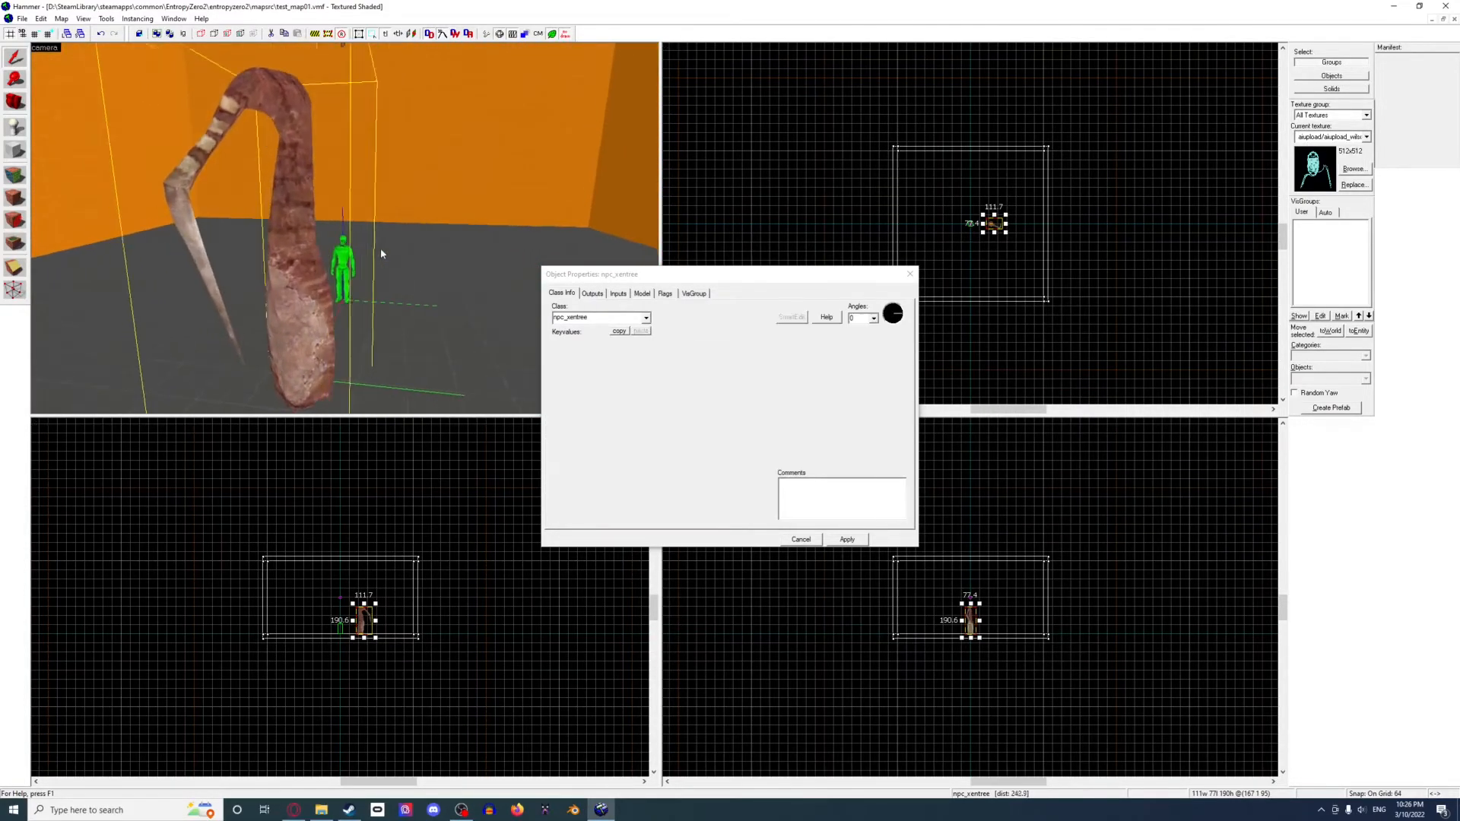
pyautogui.press('s')
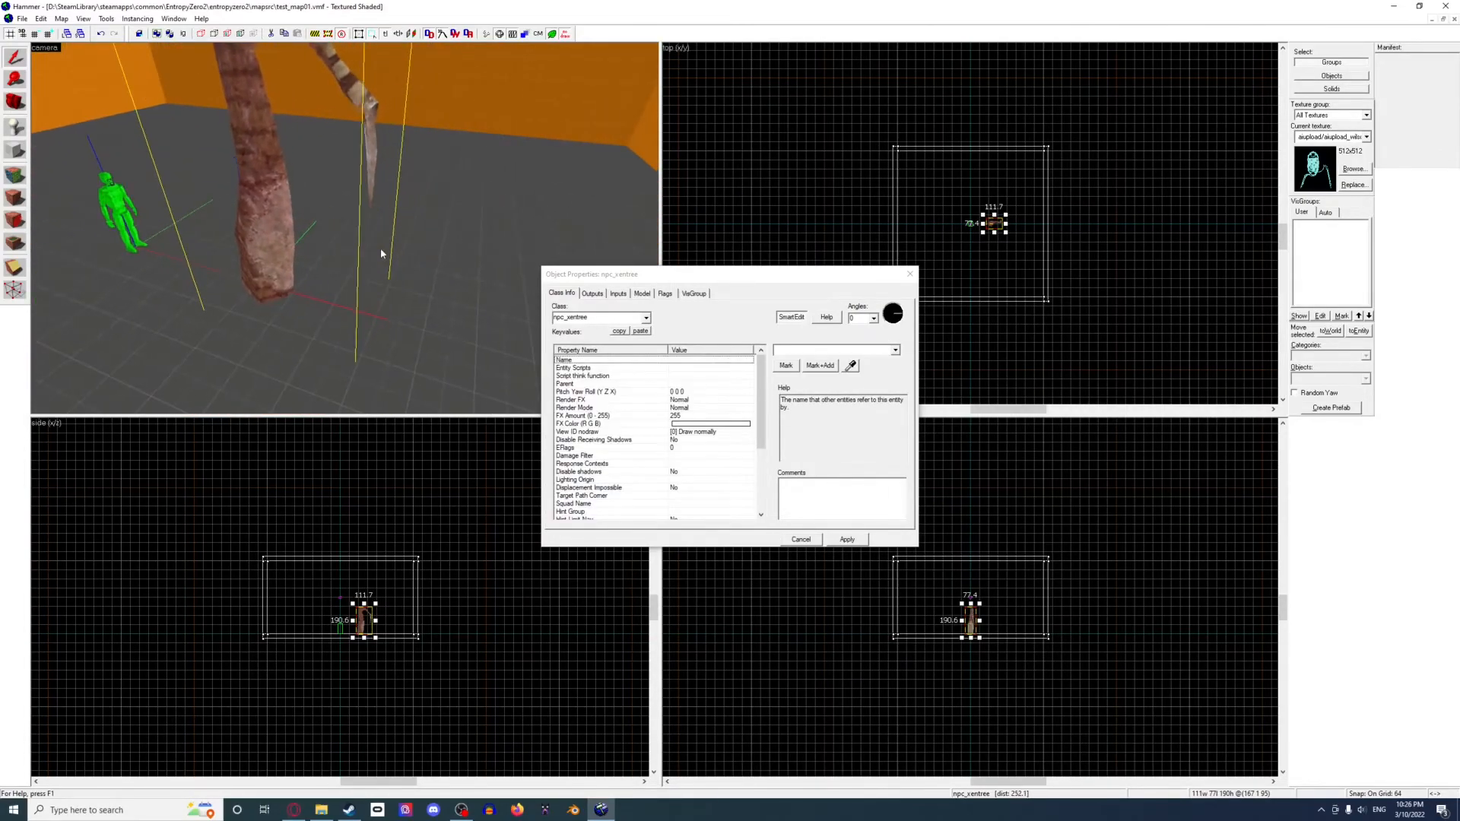
# Apply the class change and drag the xen tree further from the player start
pyautogui.press('Escape')
pyautogui.scroll(5, 1016, 218)
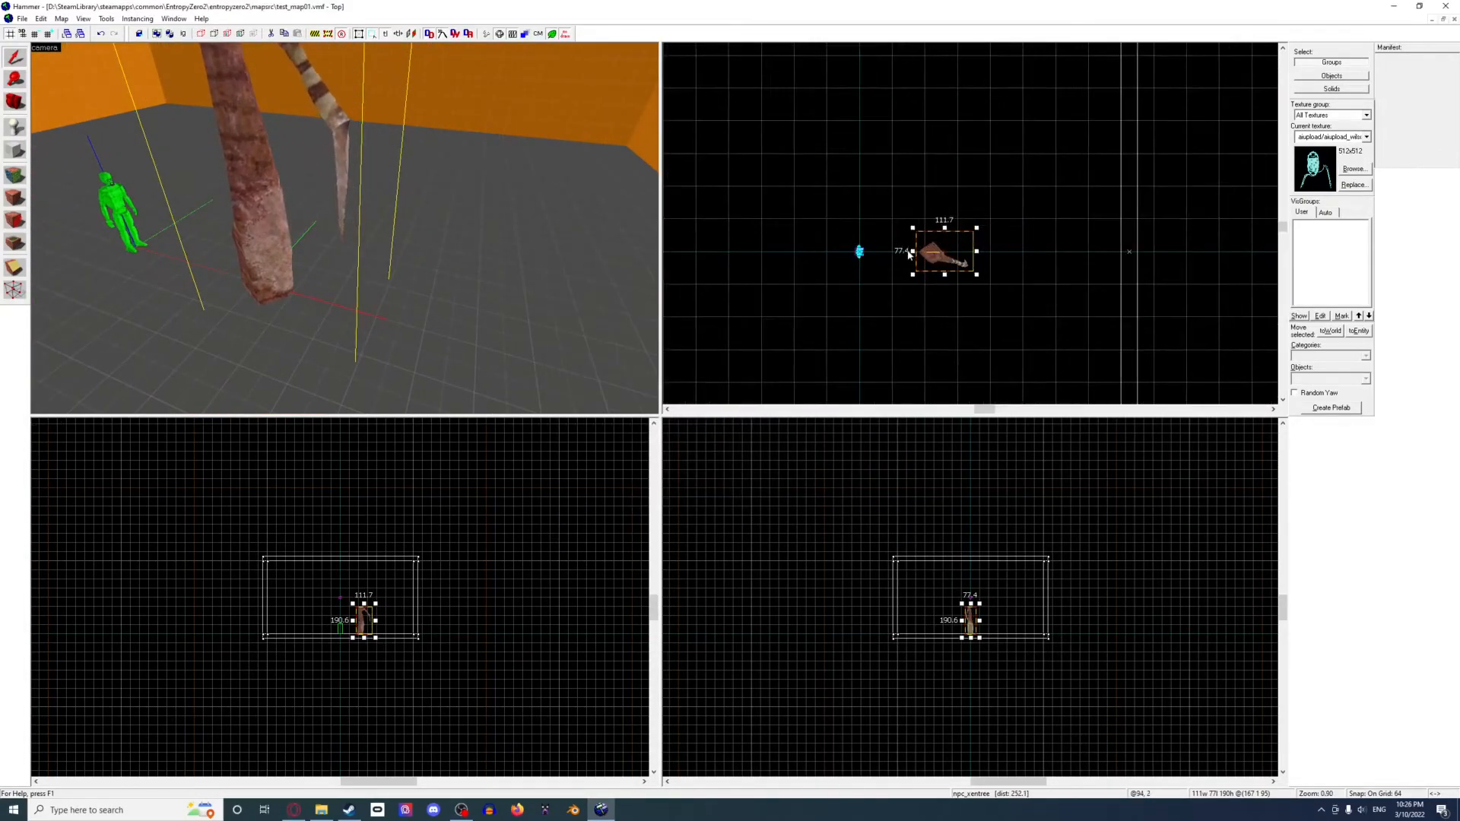
pyautogui.moveTo(956, 242)
pyautogui.mouseDown()
pyautogui.moveTo(1068, 139)
pyautogui.moveTo(1022, 240)
pyautogui.mouseUp()
pyautogui.press('Escape')
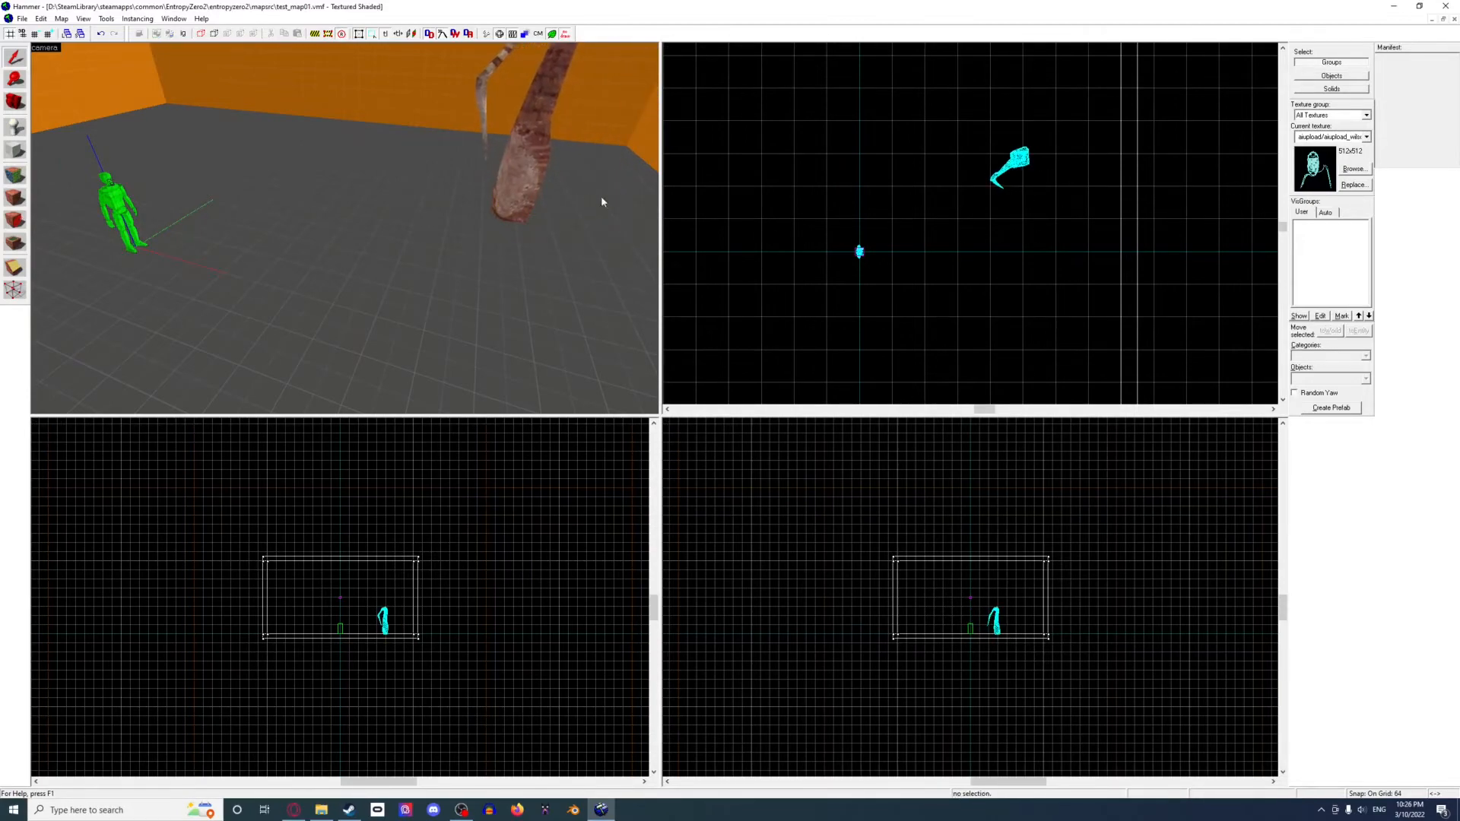
pyautogui.scroll(-3, 455, 232)
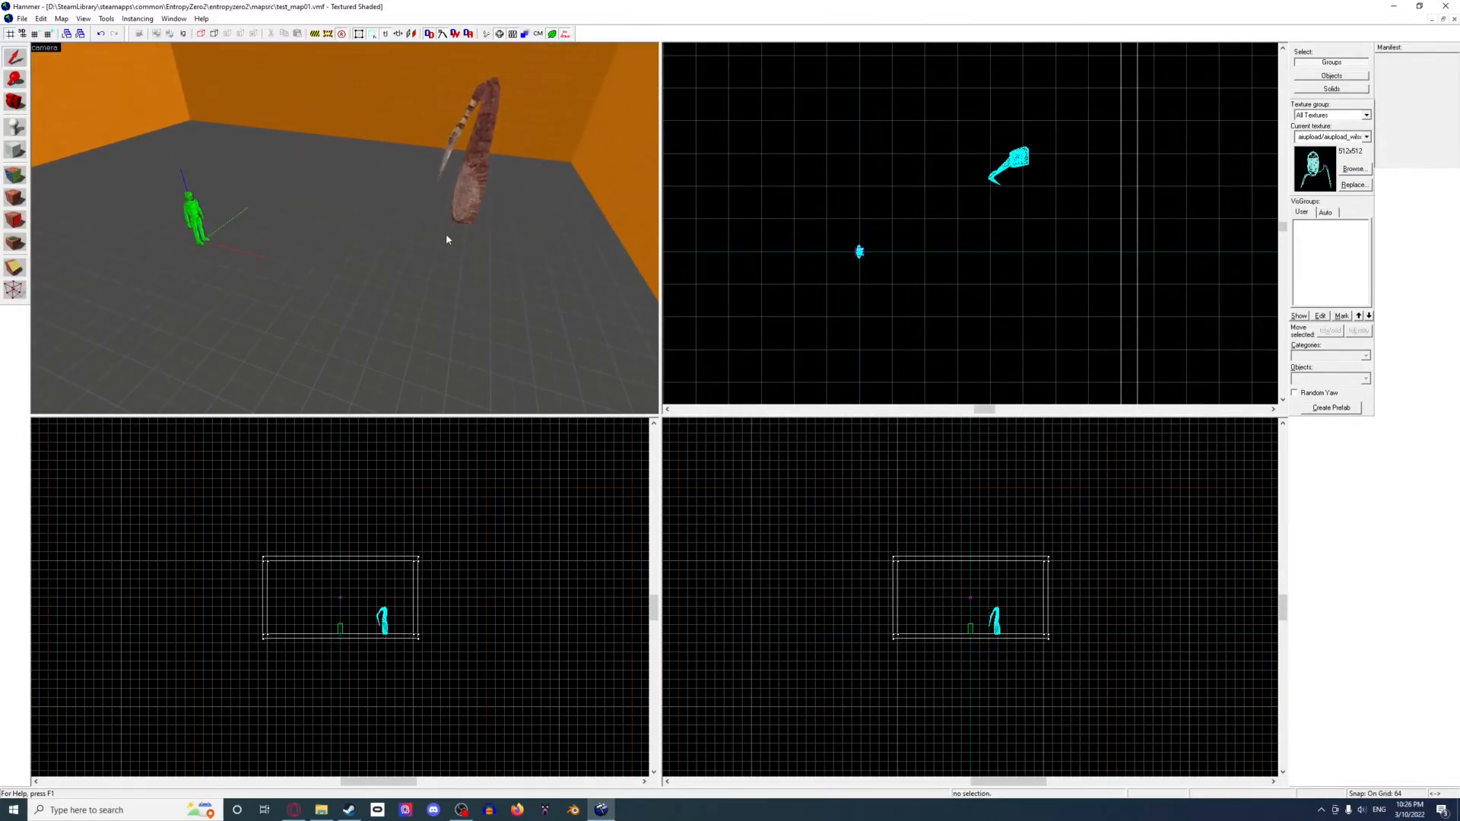
# Compile and run the map with F9 and default Run Map options
pyautogui.press('F9')
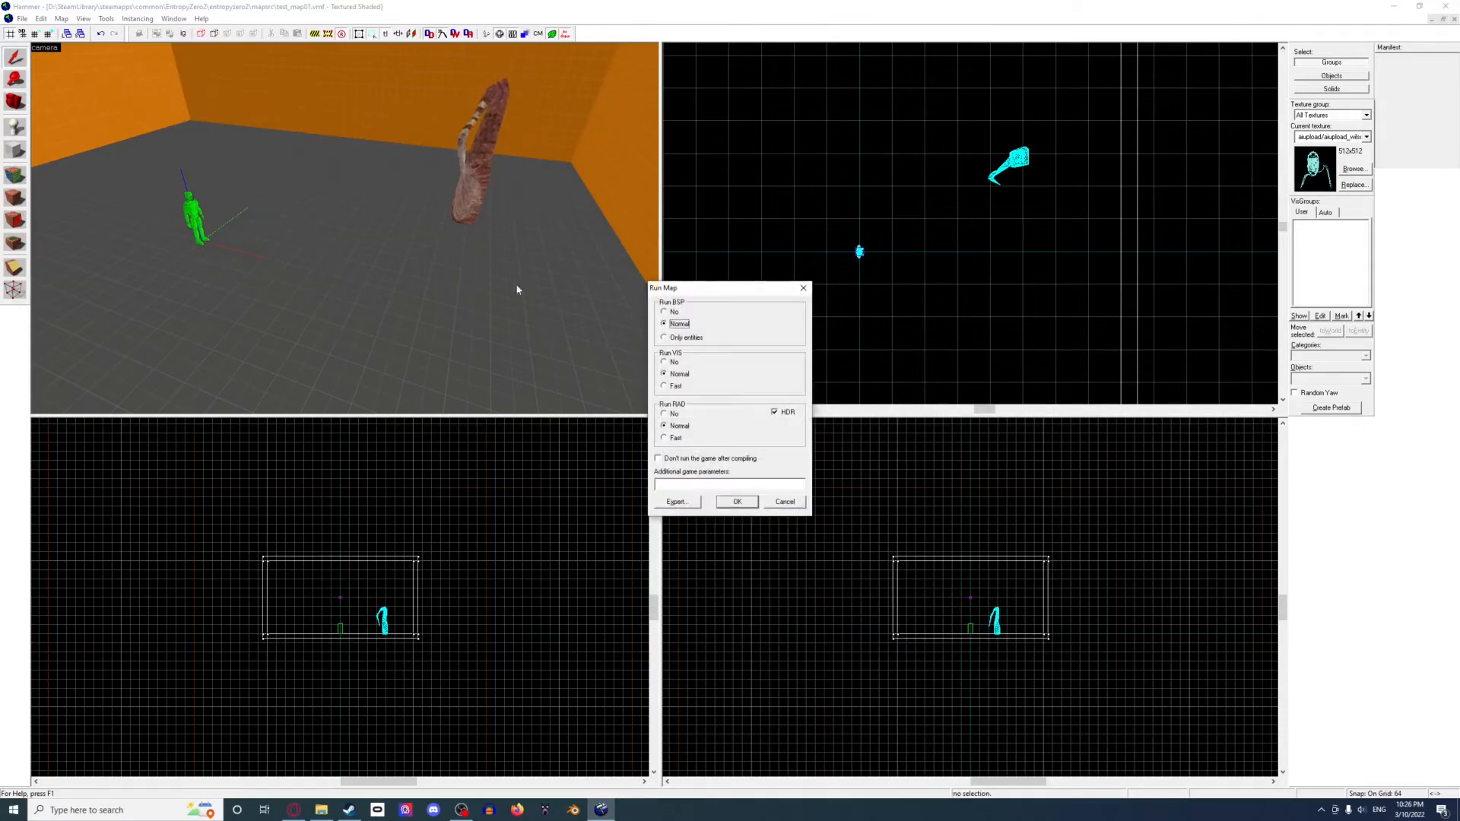
pyautogui.click(731, 501)
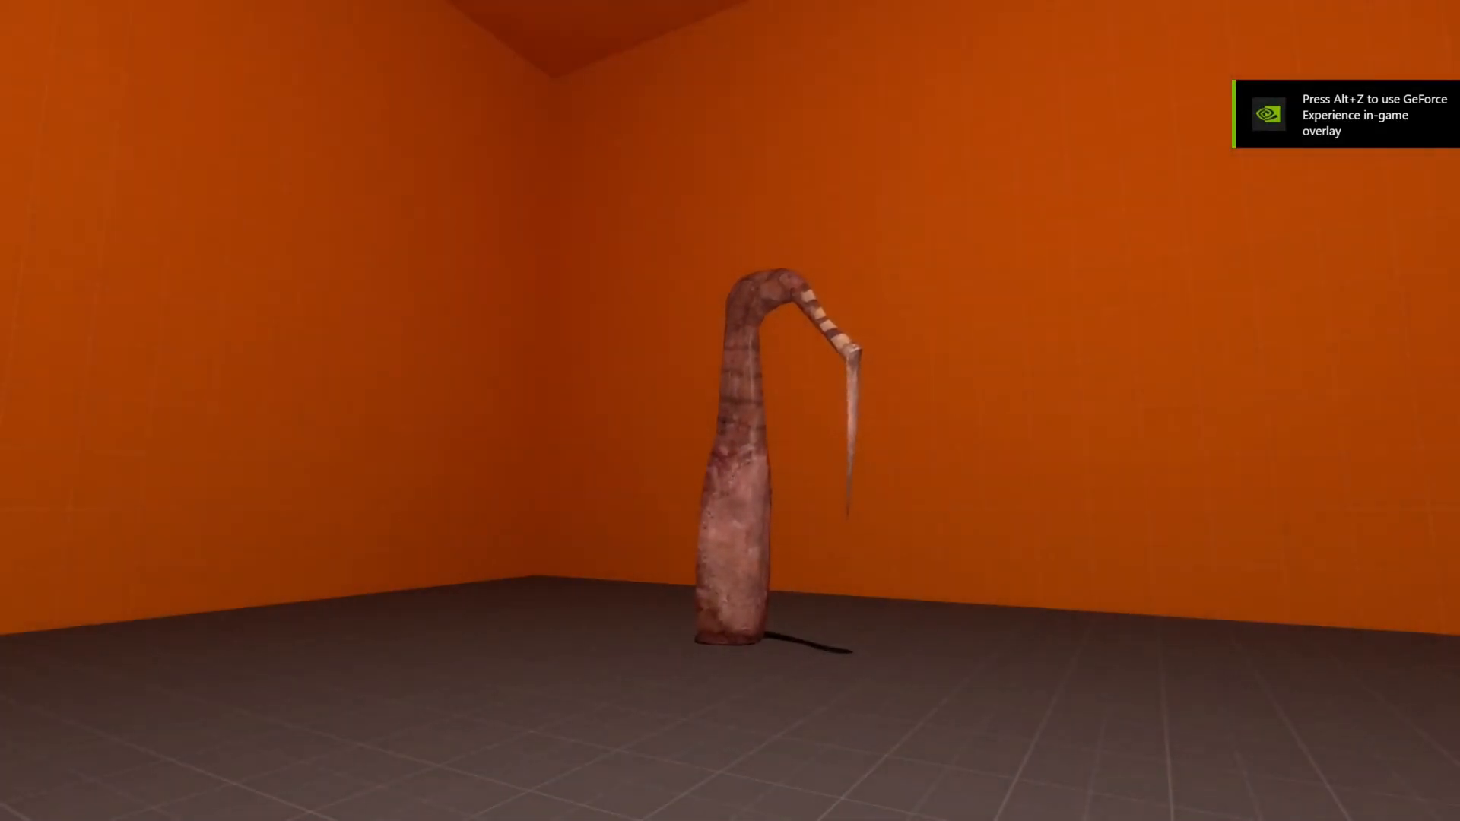
# Walk up to the xen tree in-game, then bring up the developer console
pyautogui.press('w')
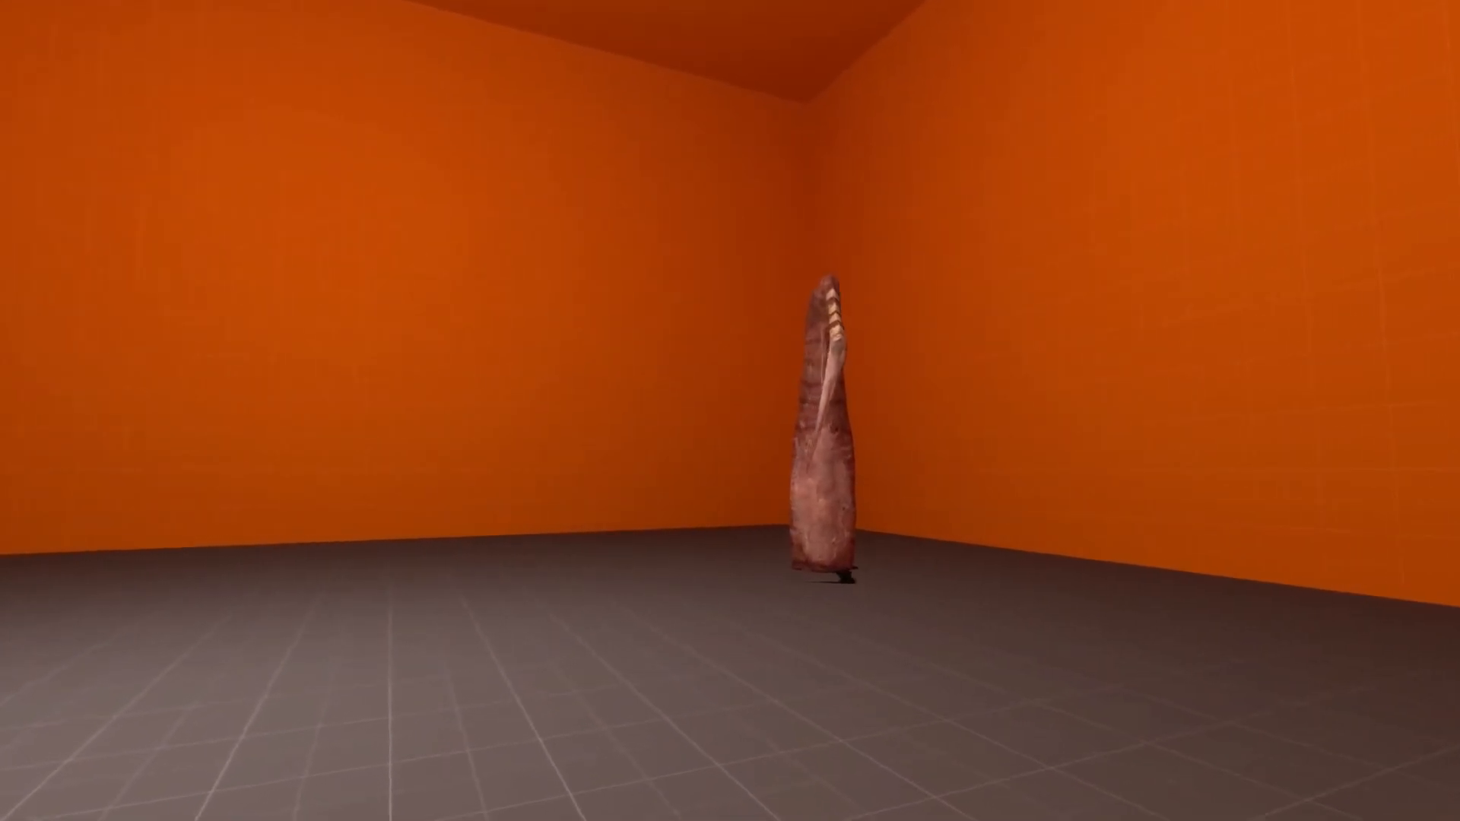
pyautogui.press('`')
pyautogui.write('npc_create npc_headcrab')
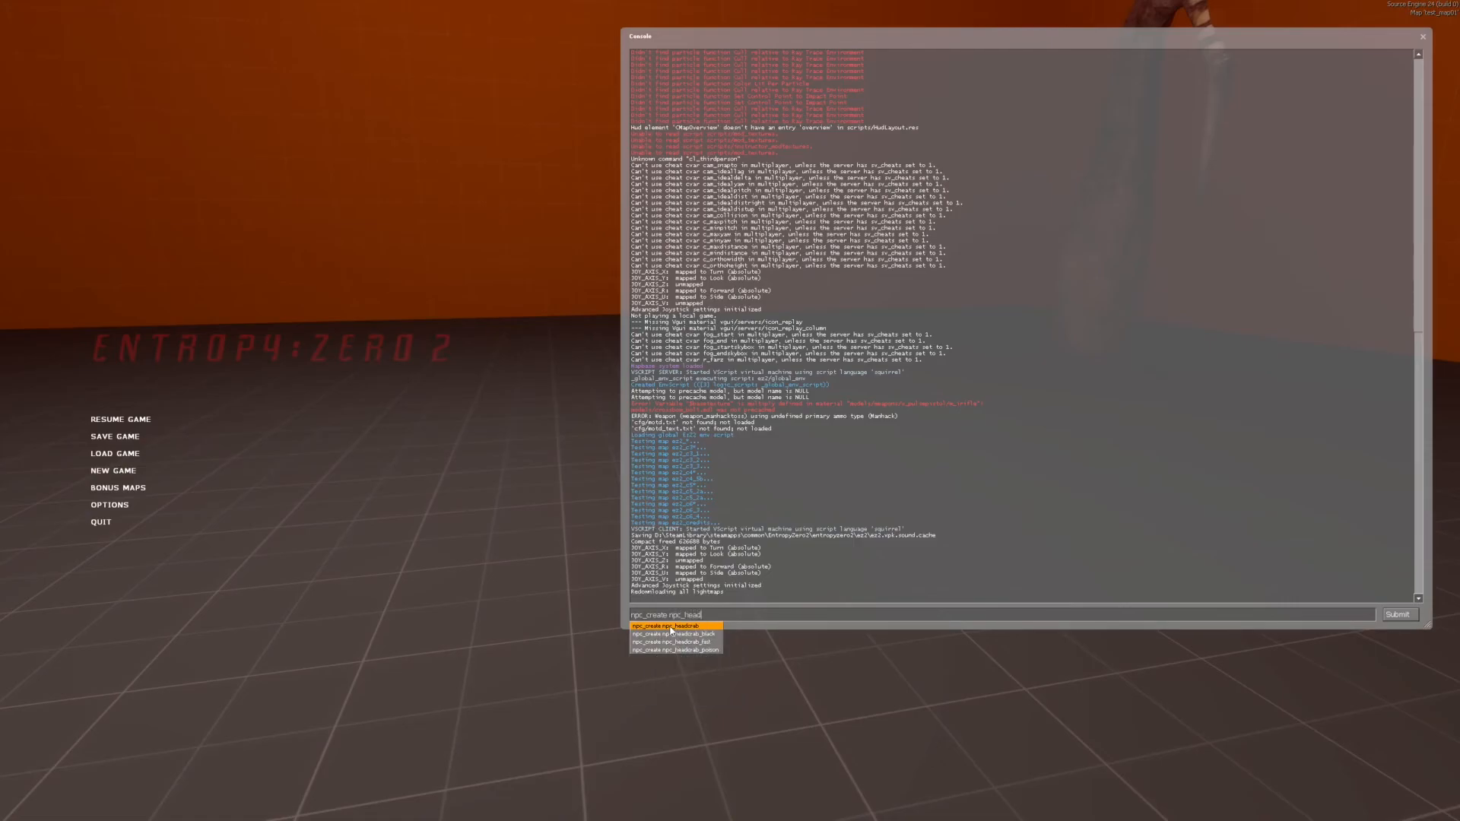
# Run npc_create npc_headcrab in the console and return to the game
pyautogui.press('Return')
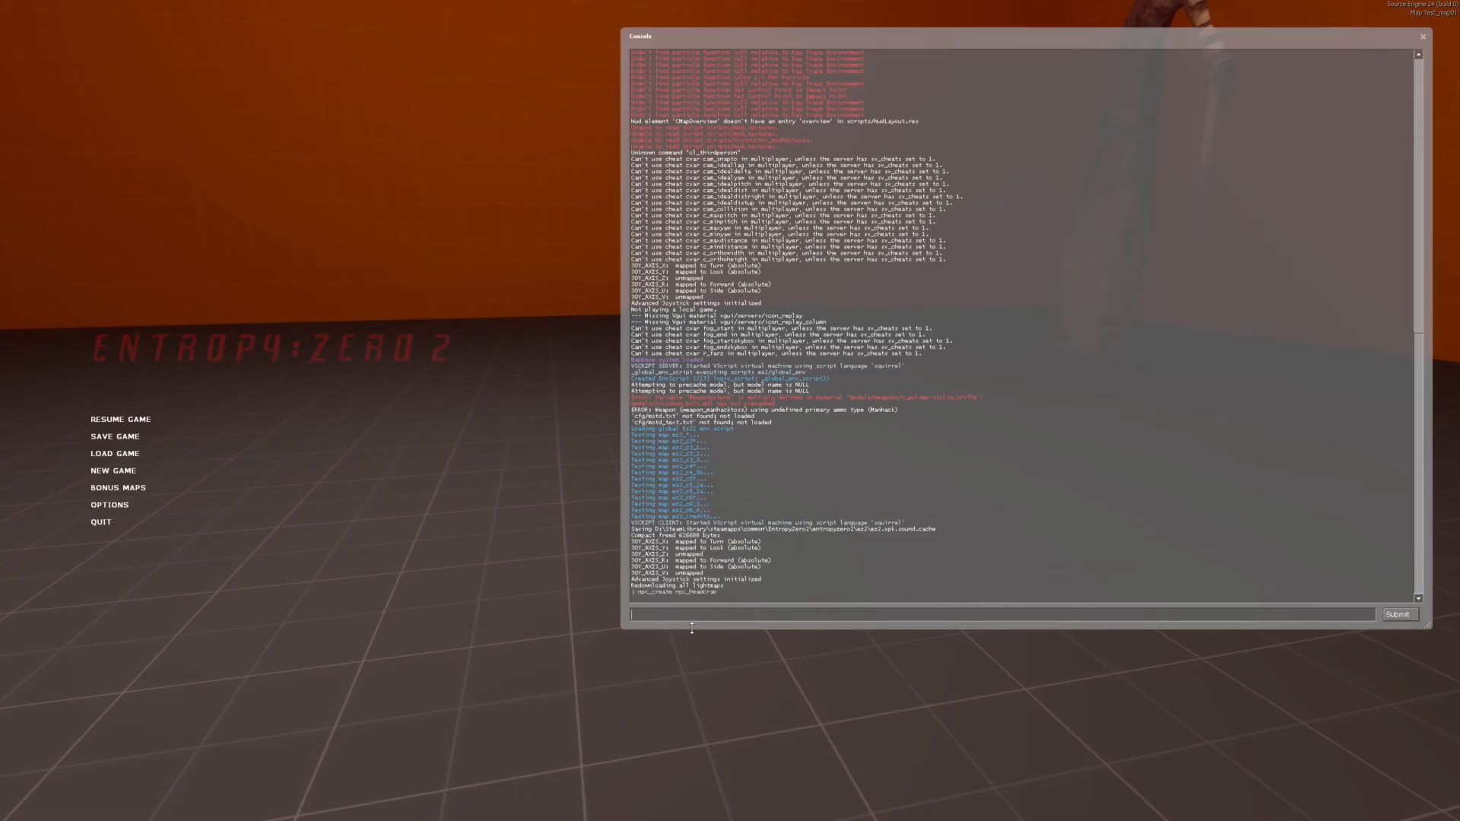
pyautogui.press('Escape')
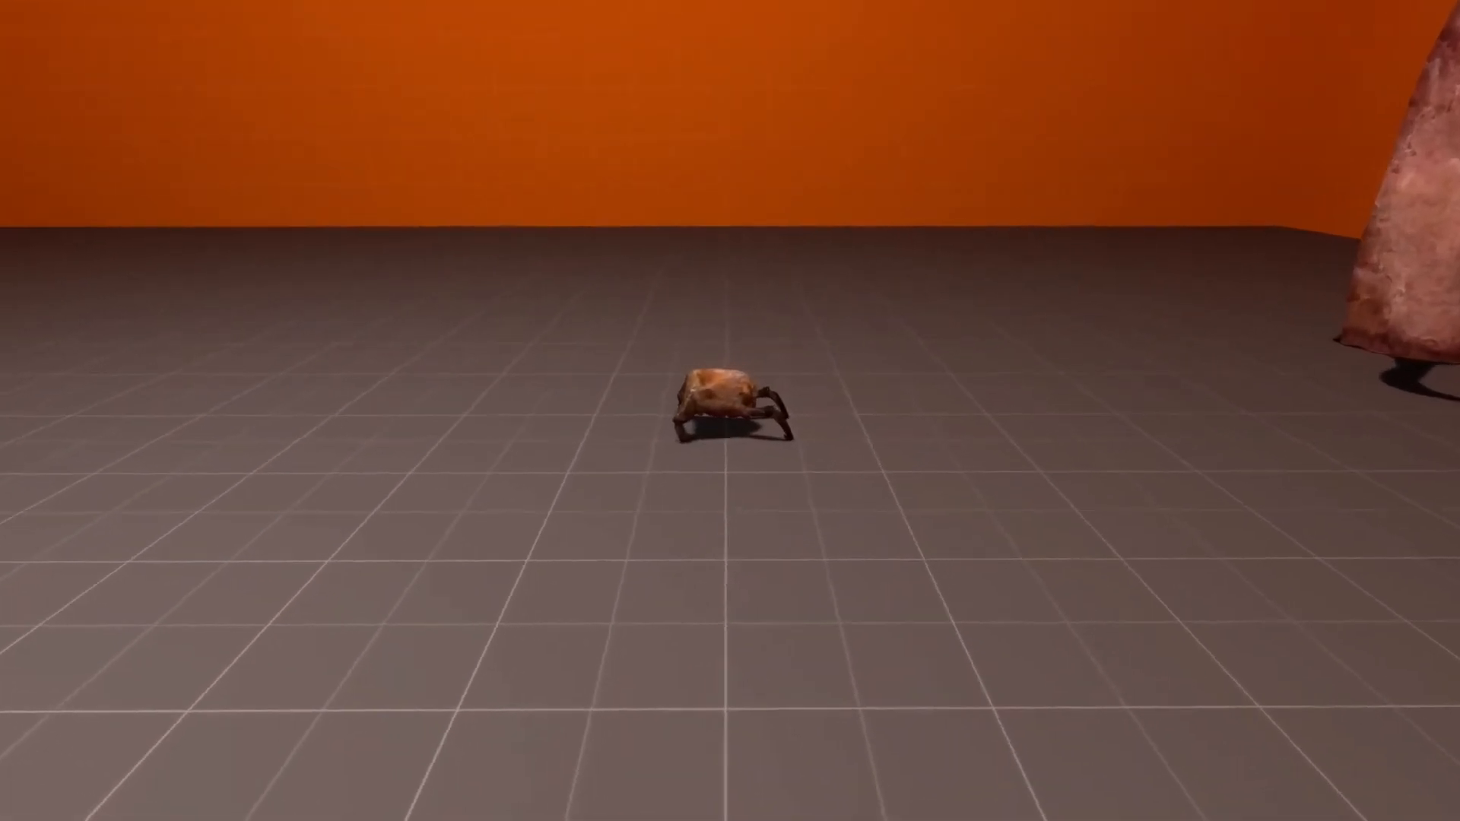